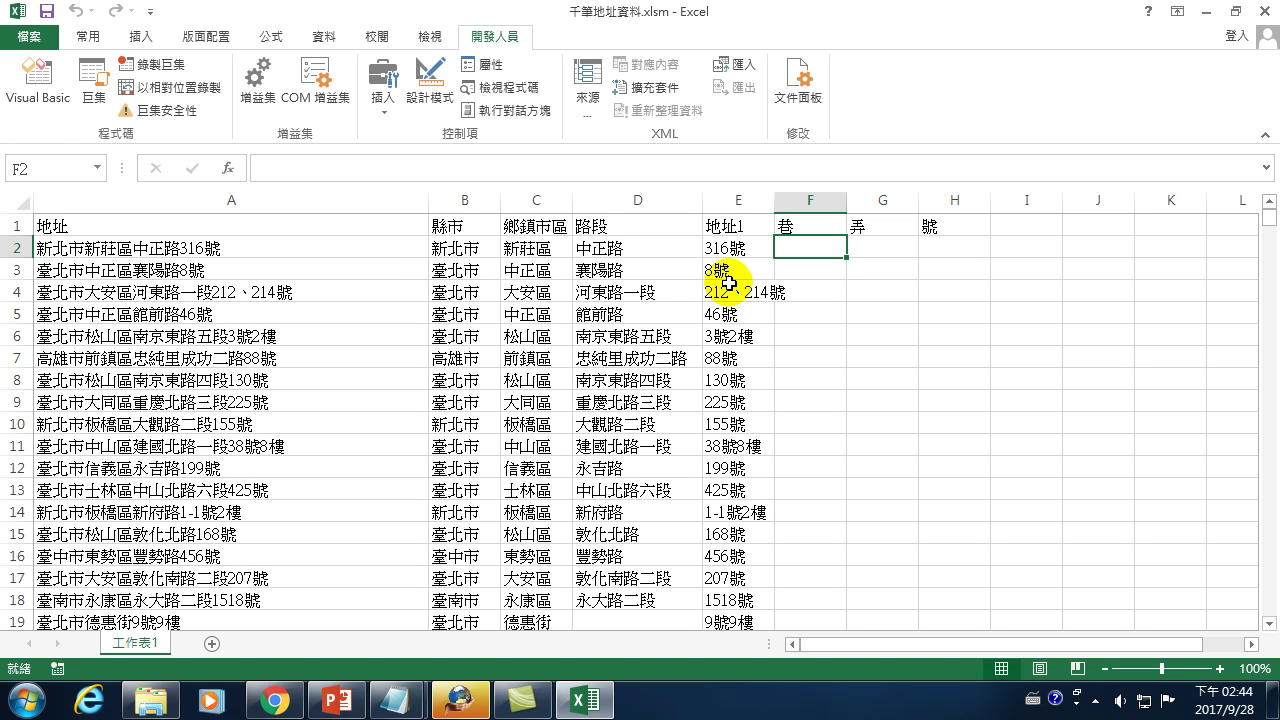
scroll(796, 415, down, 2)
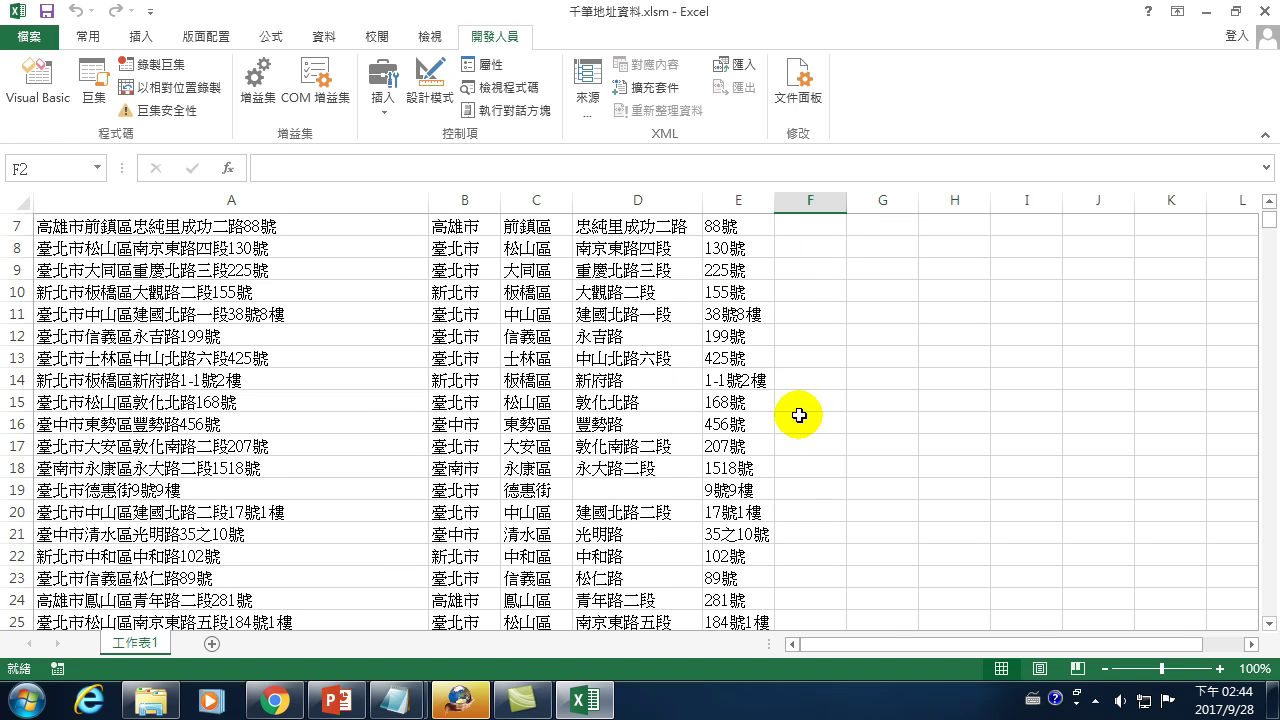
scroll(766, 557, up, 1)
scroll(766, 558, down, 2)
scroll(760, 562, down, 2)
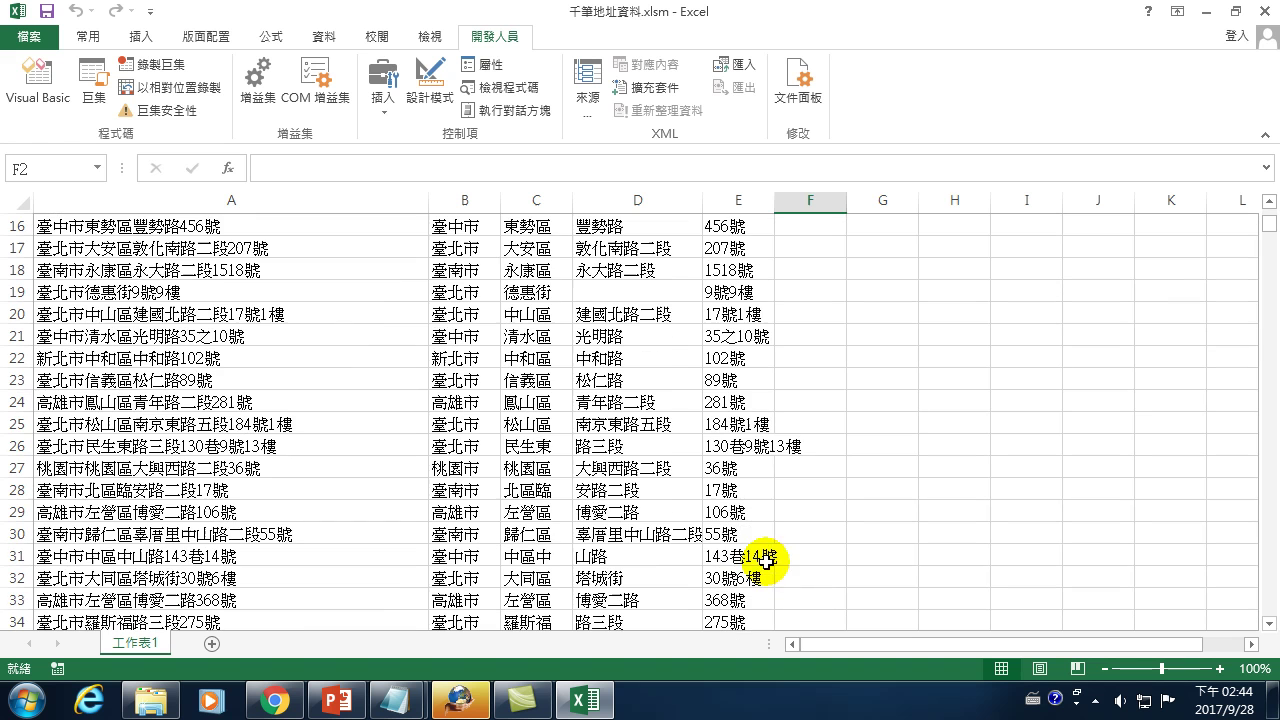
click(820, 457)
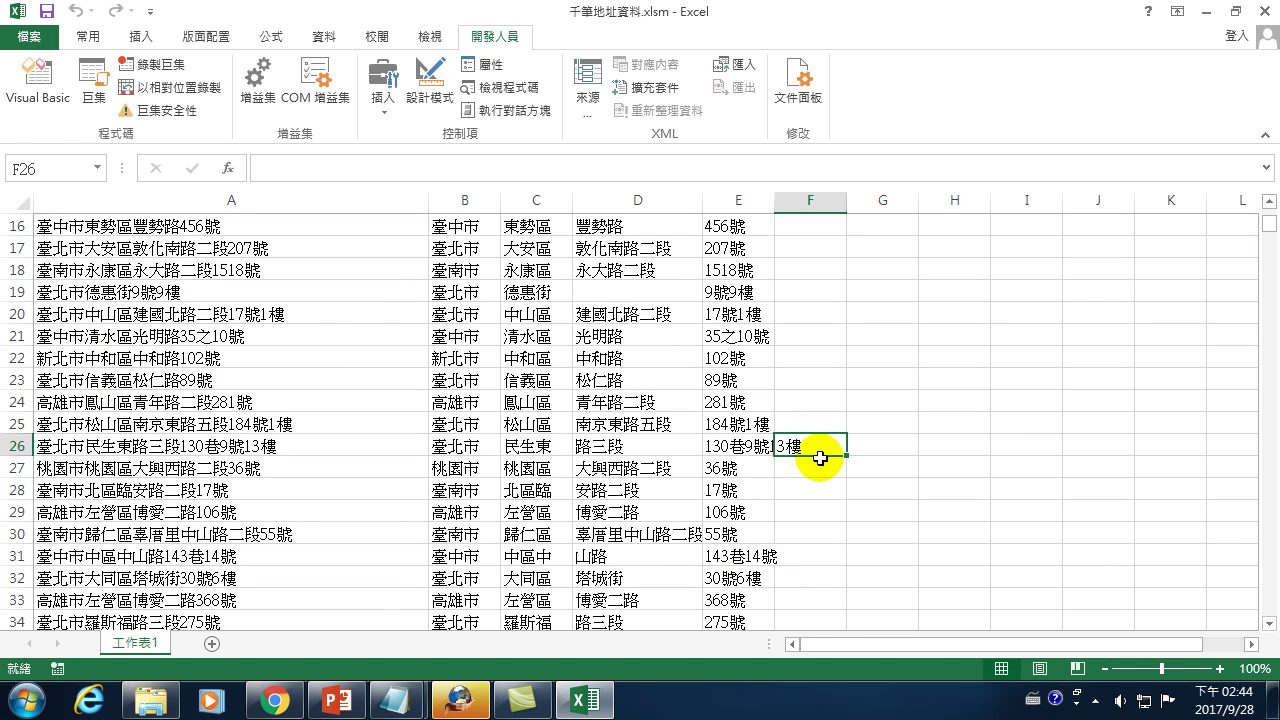
Step: Enter =FIND("巷",E26) in F26 so it returns 4
text(=)
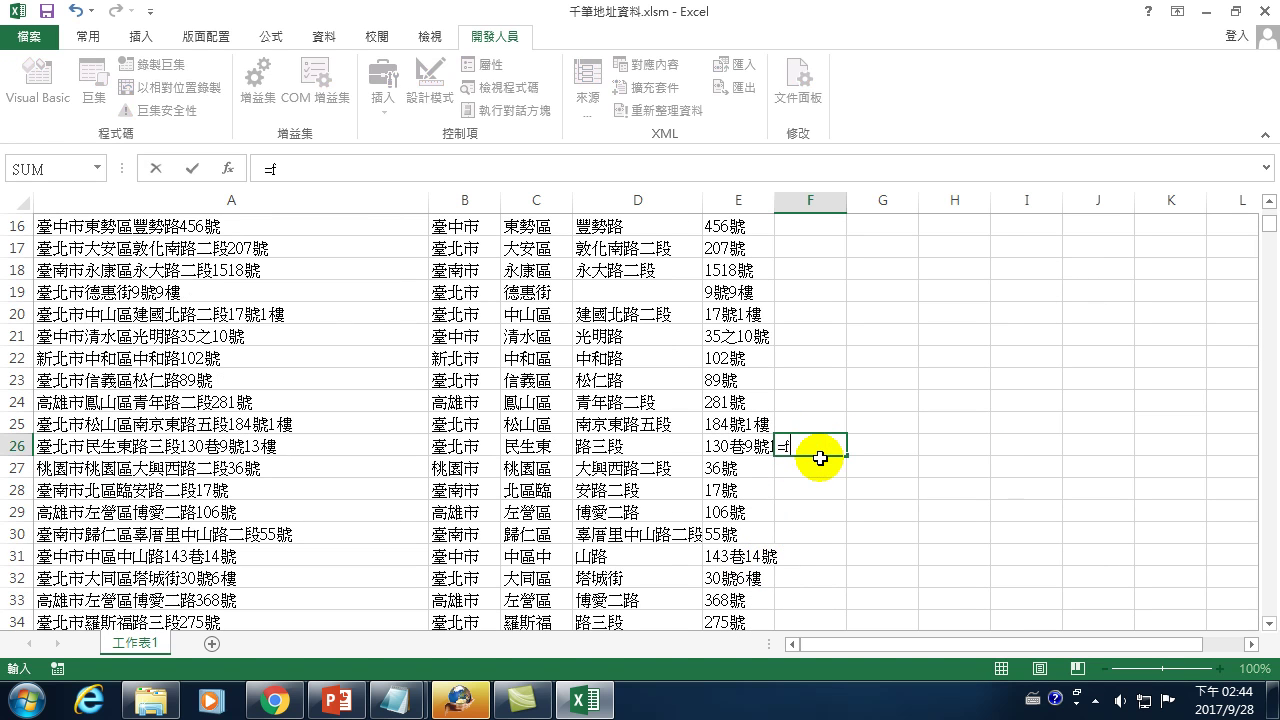
text(fin)
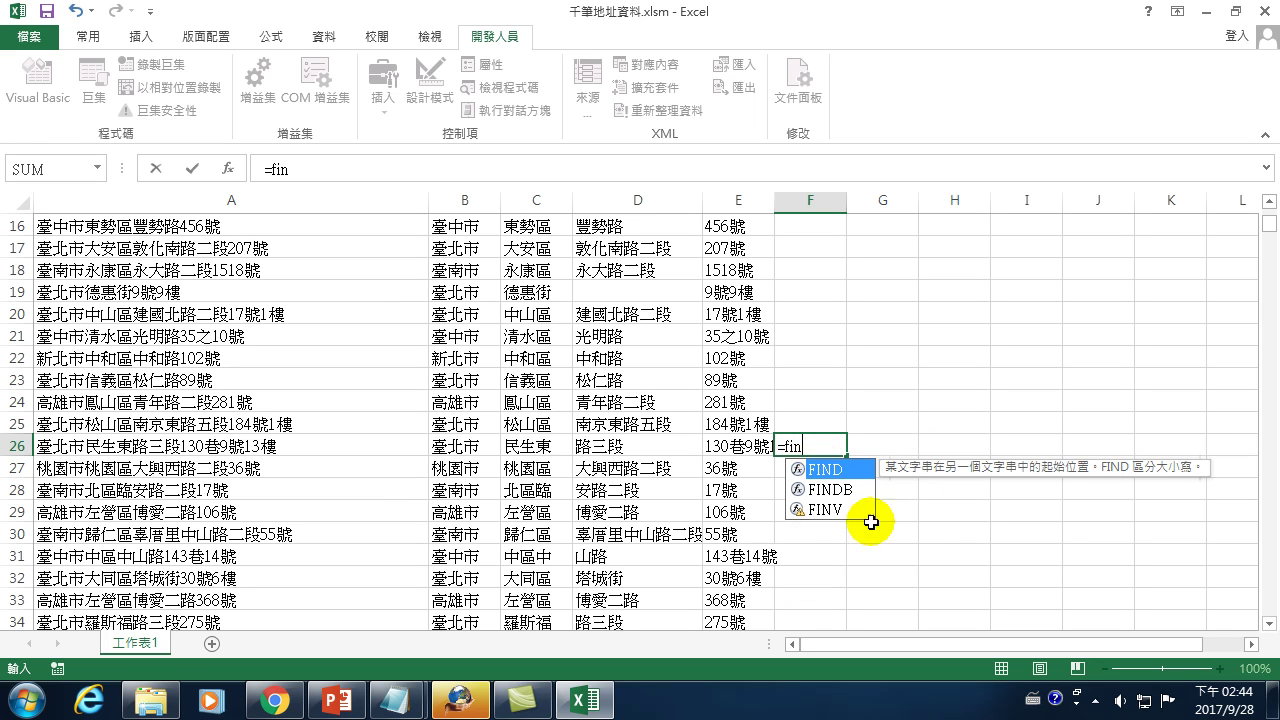
double_click(851, 470)
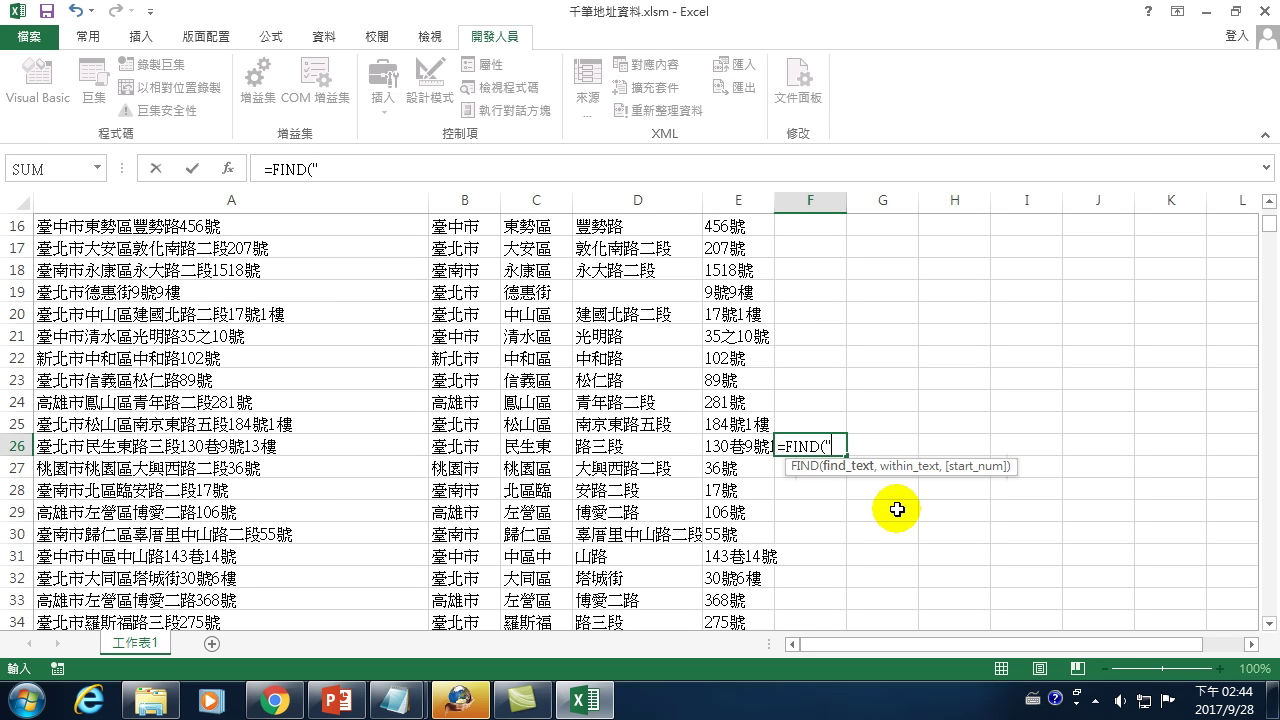
text(巷)
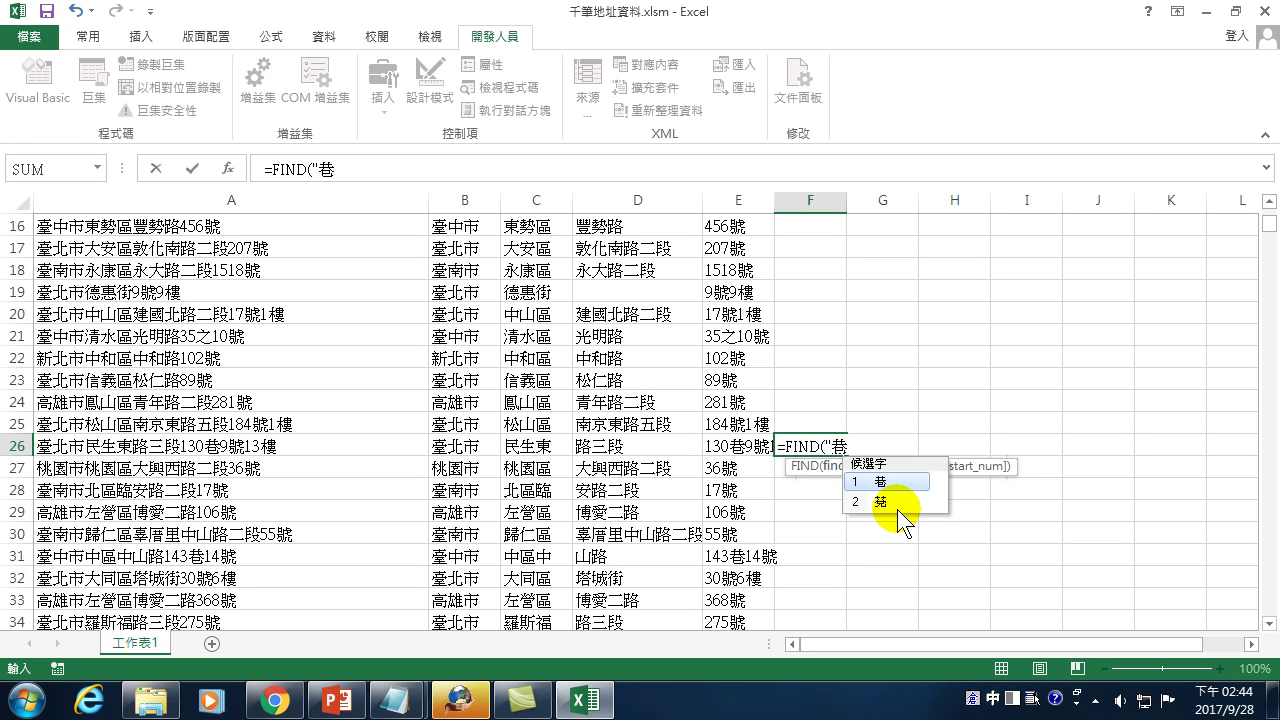
text(",)
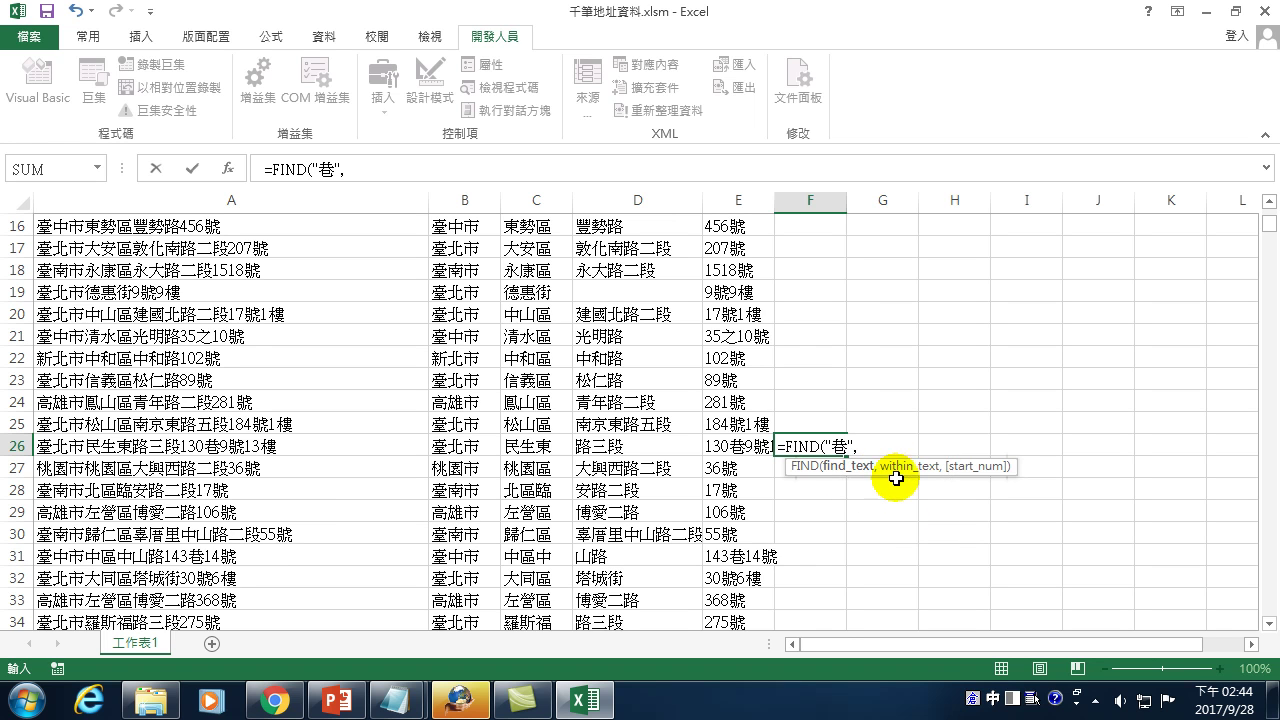
click(739, 446)
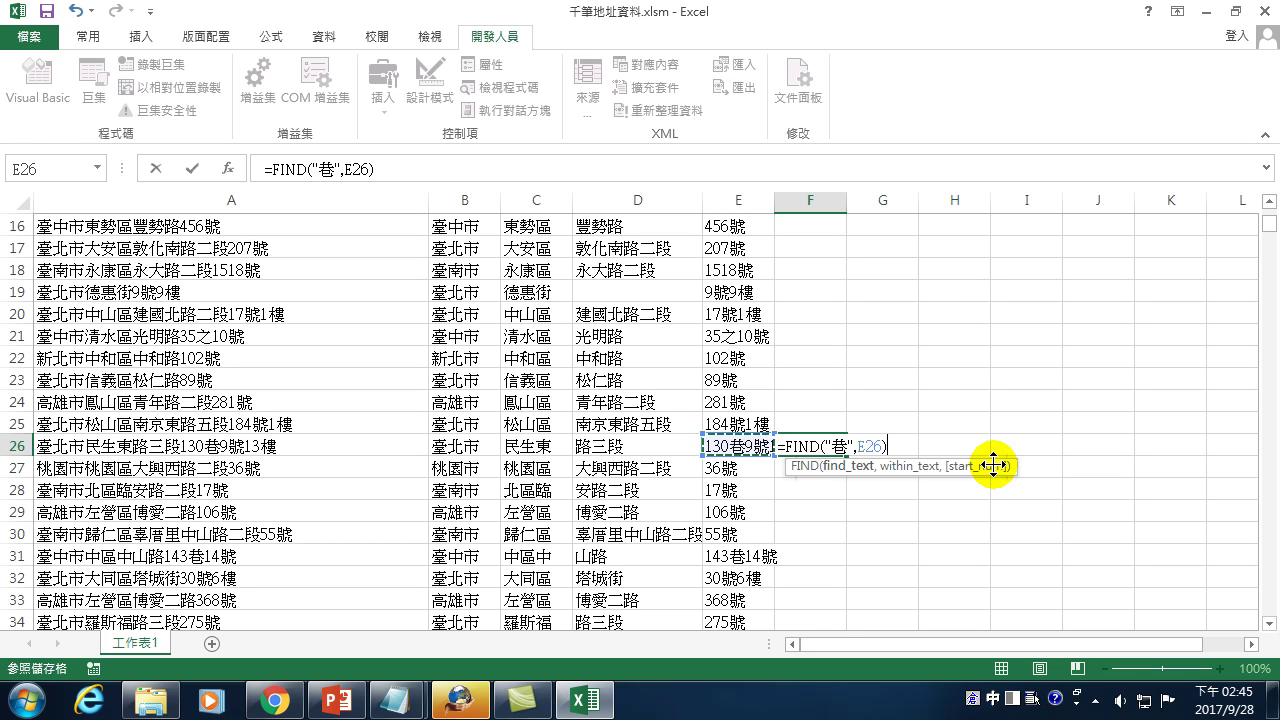
key(Return)
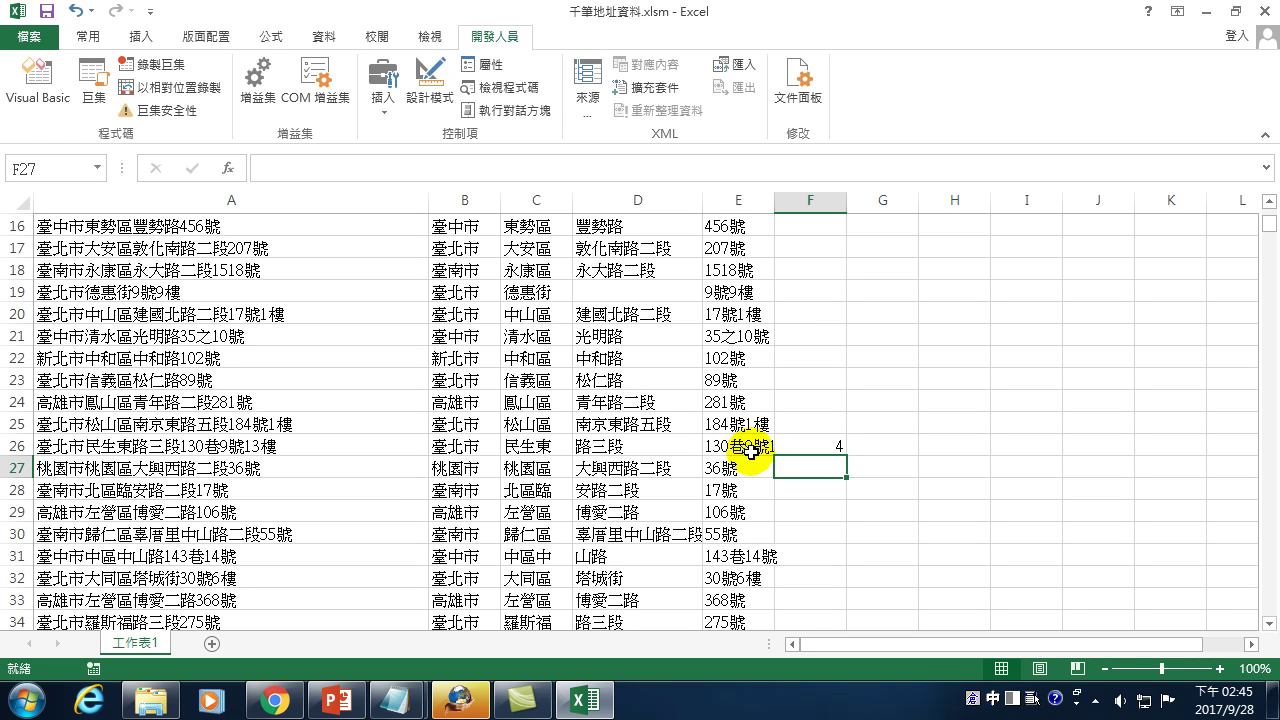
Step: Widen column E and change F26 to =LEFT(E26,FIND("巷",E26)), showing 130巷
drag(776, 206, 806, 206)
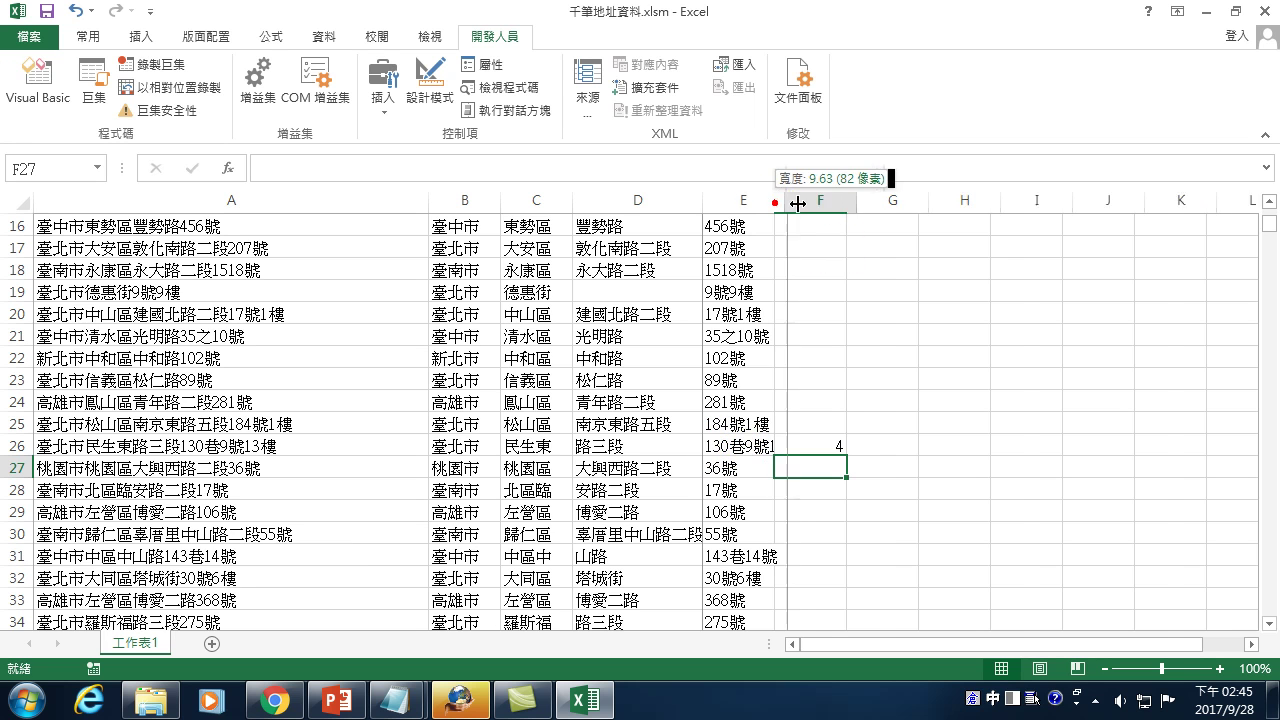
click(845, 443)
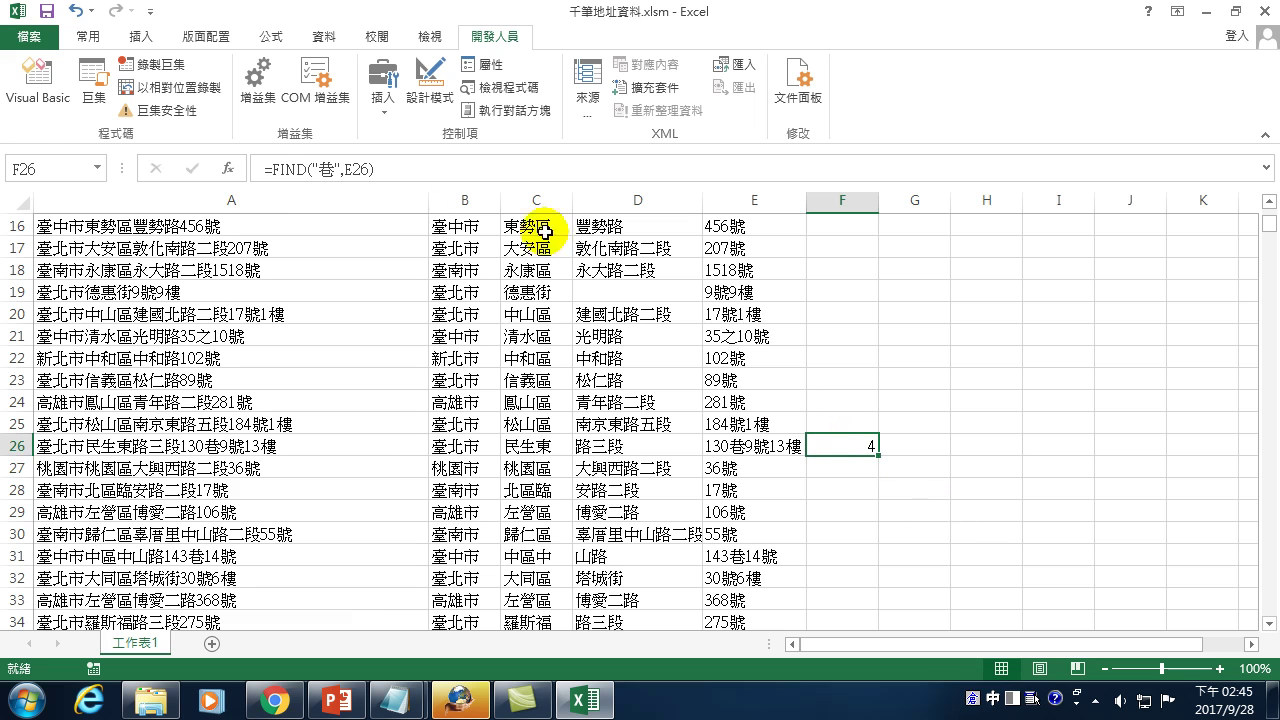
click(272, 168)
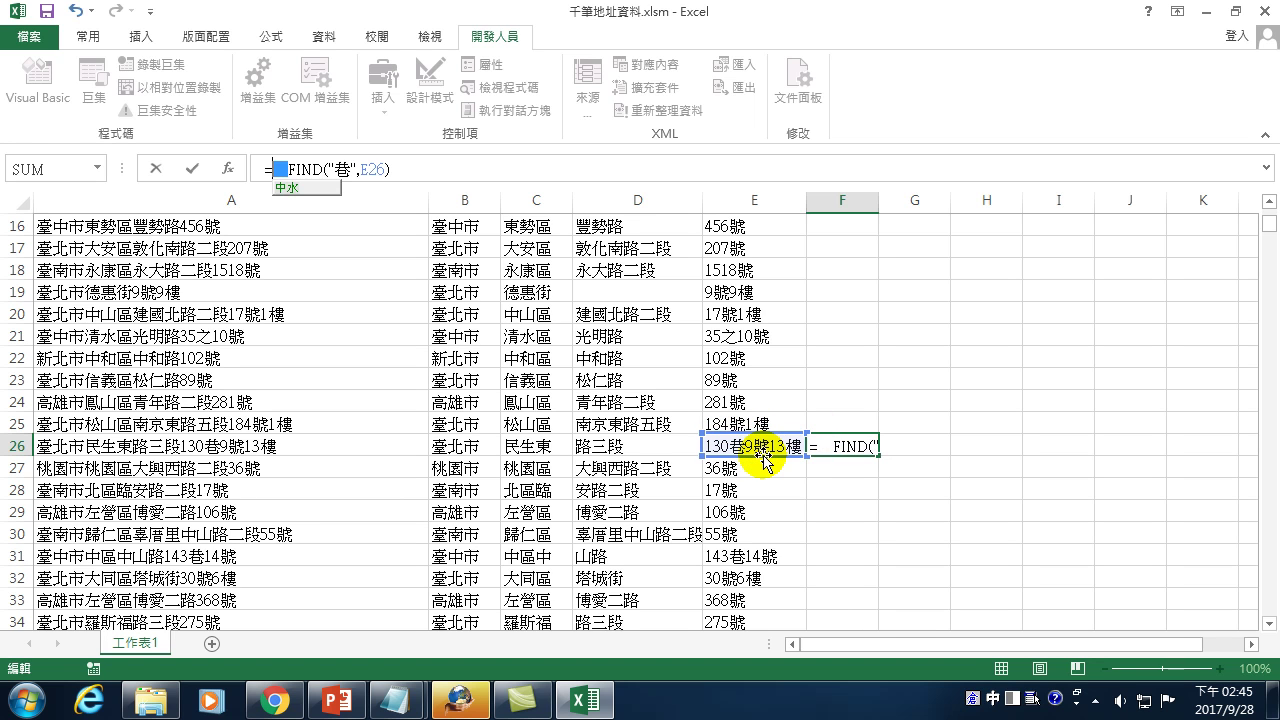
text(left)
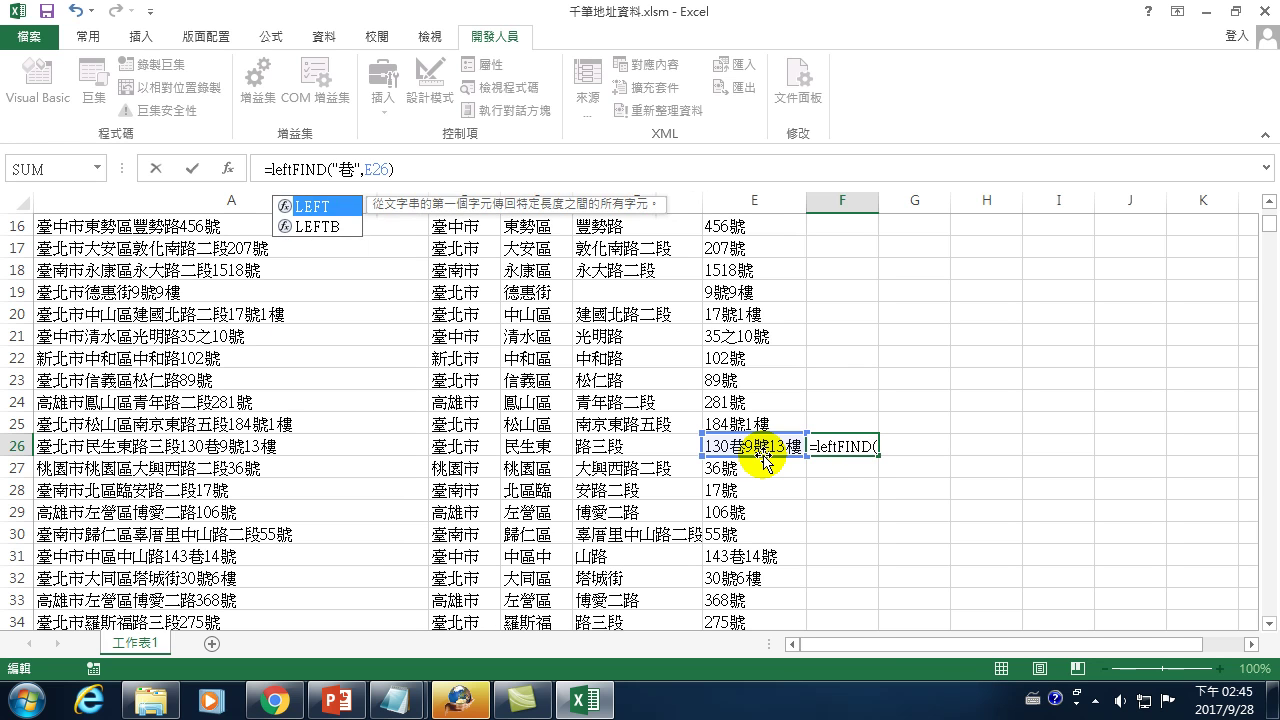
text(()
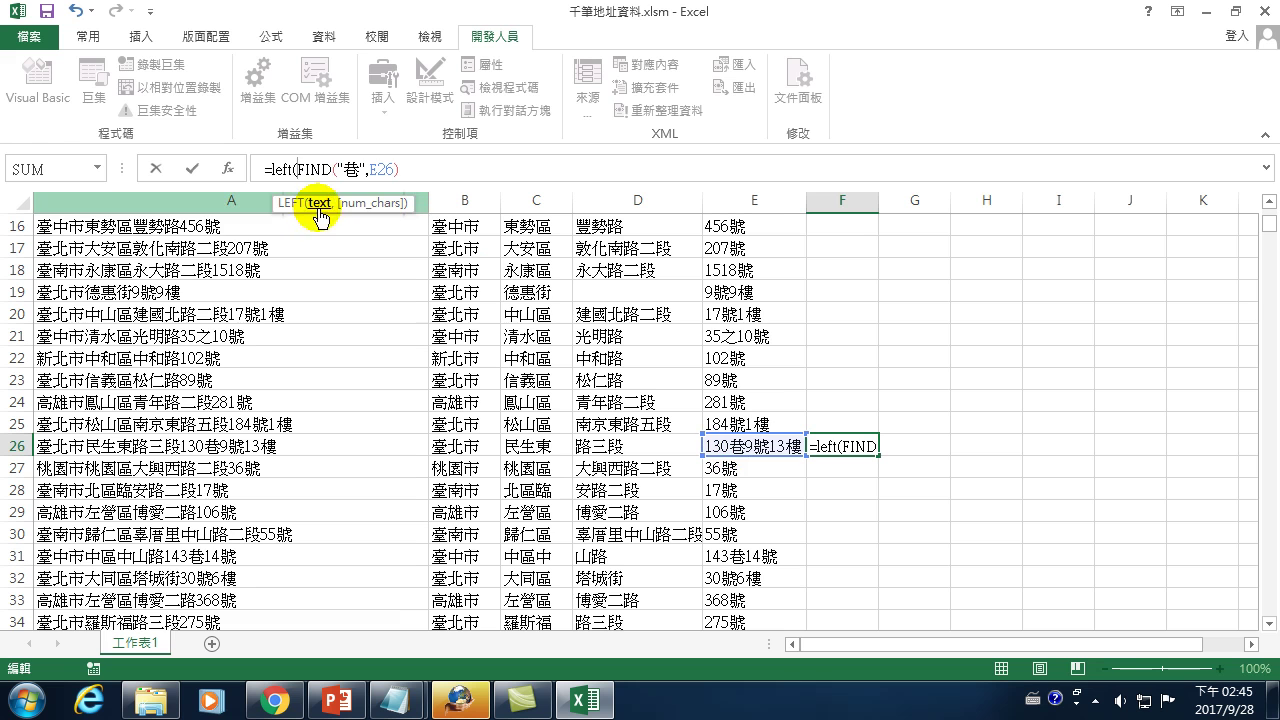
click(740, 447)
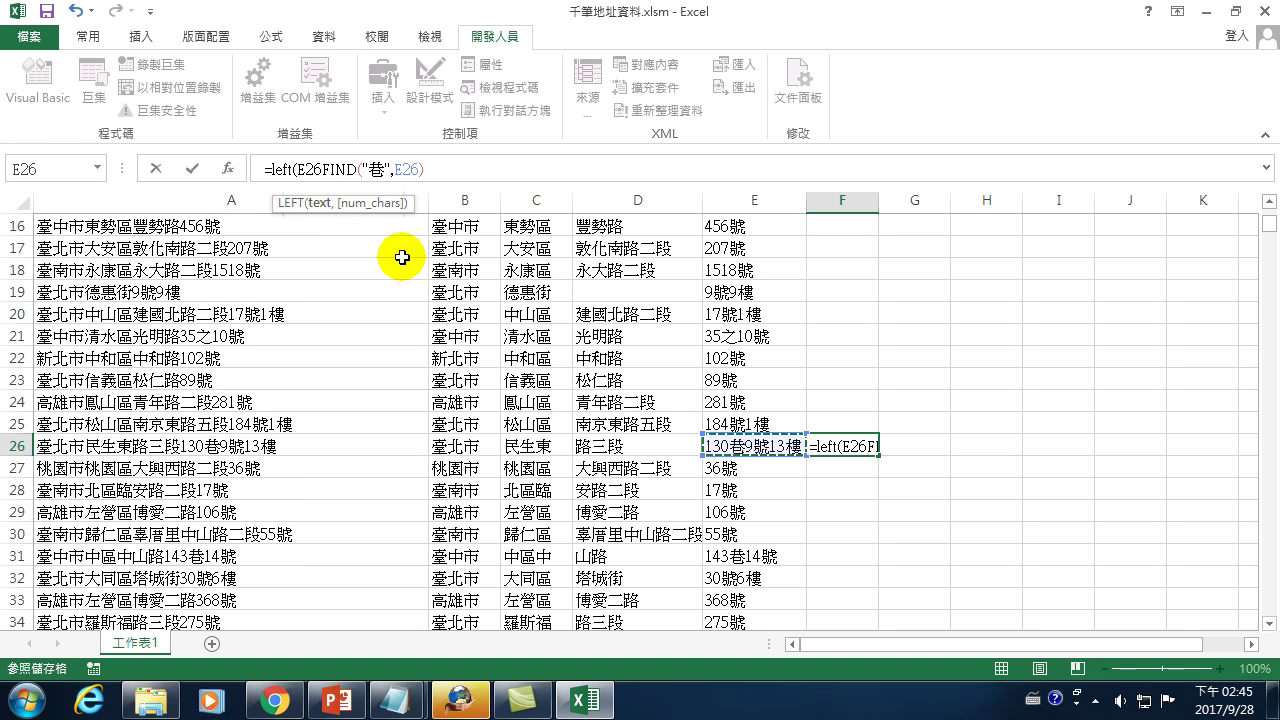
text(,)
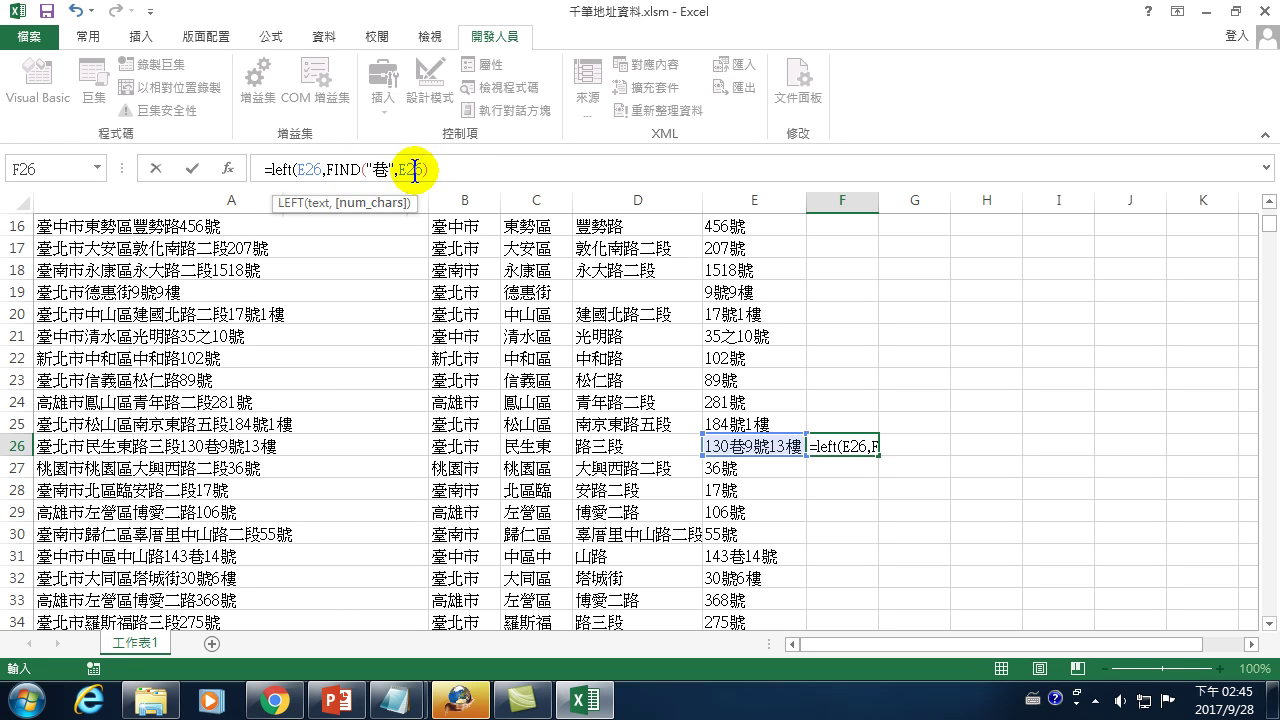
click(449, 168)
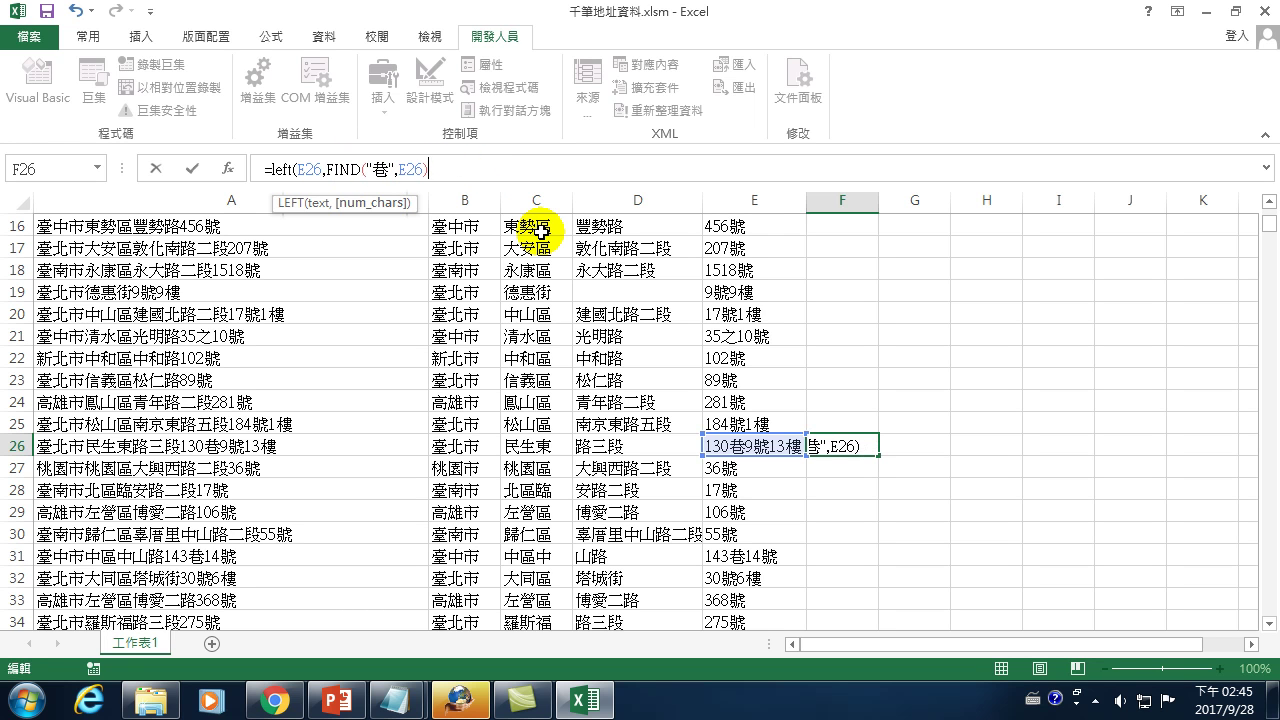
text())
key(Return)
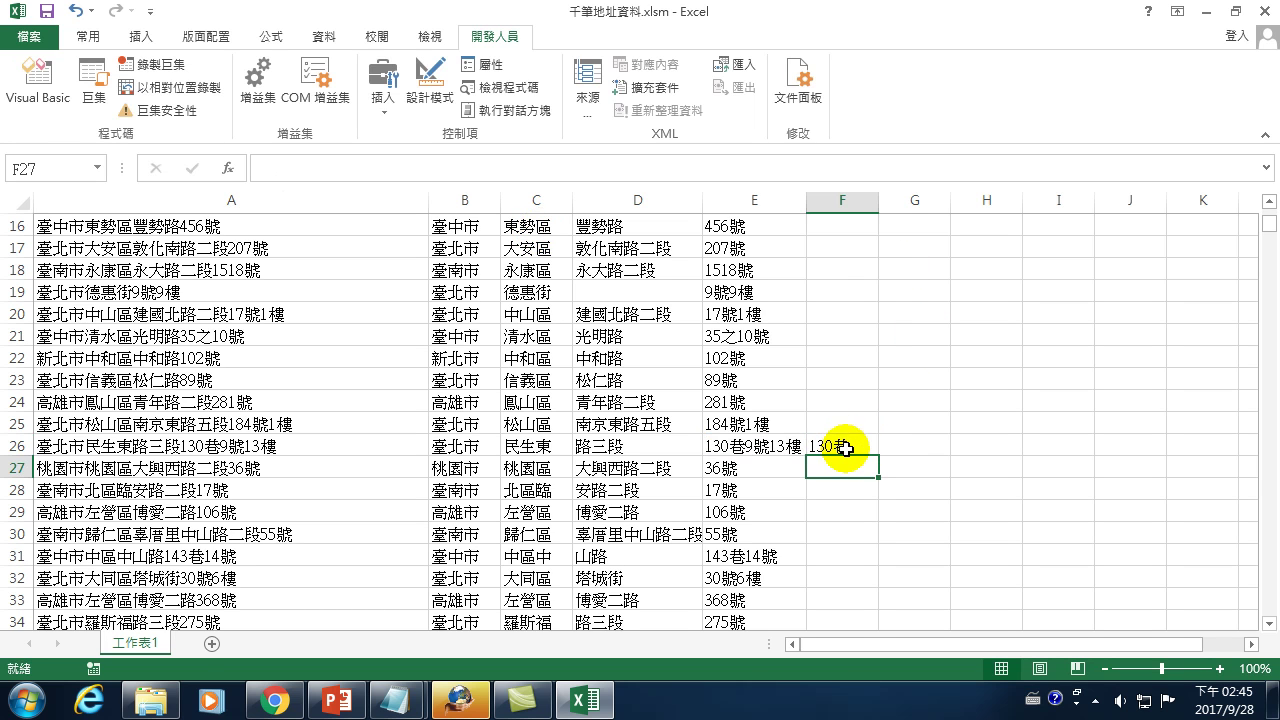
click(843, 443)
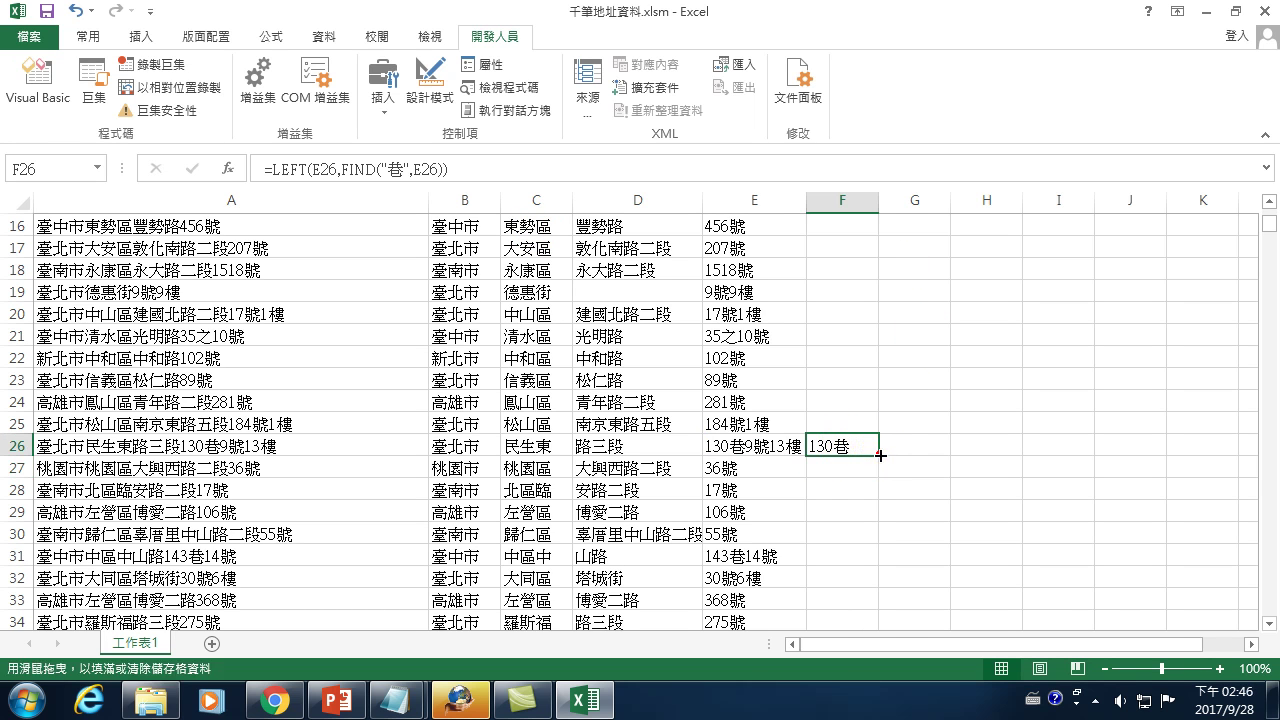
drag(876, 455, 889, 414)
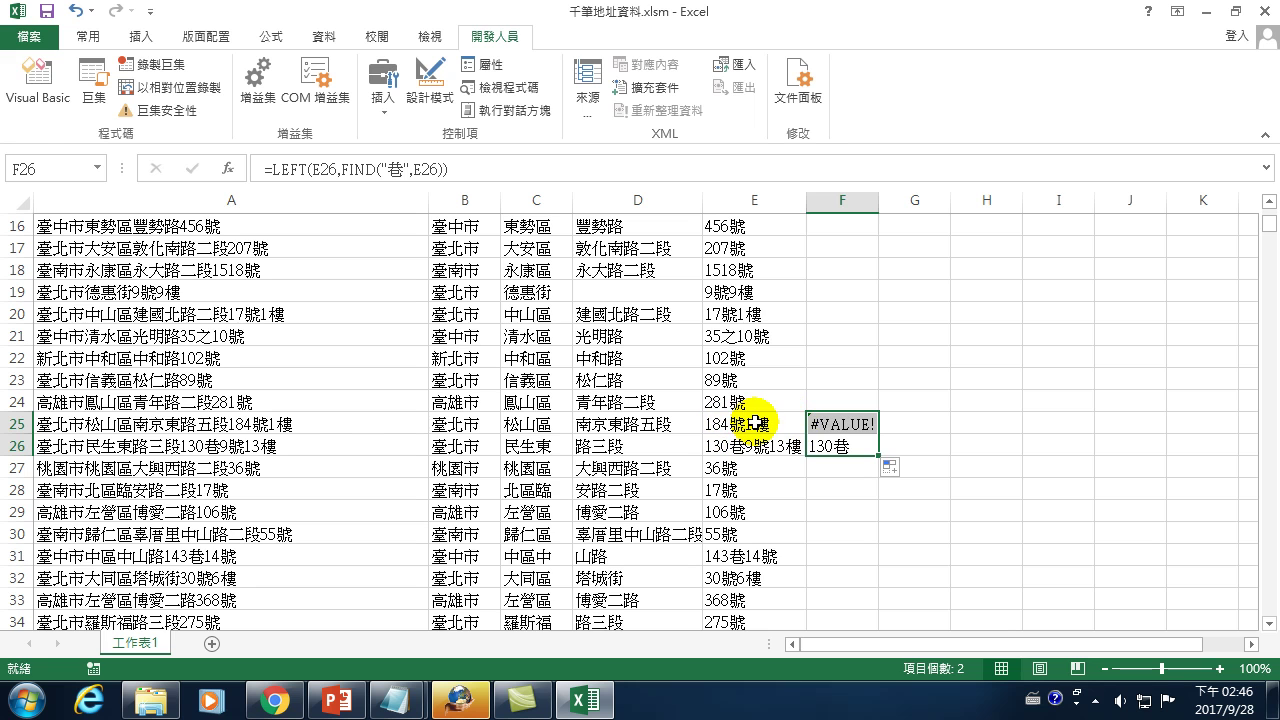
click(832, 424)
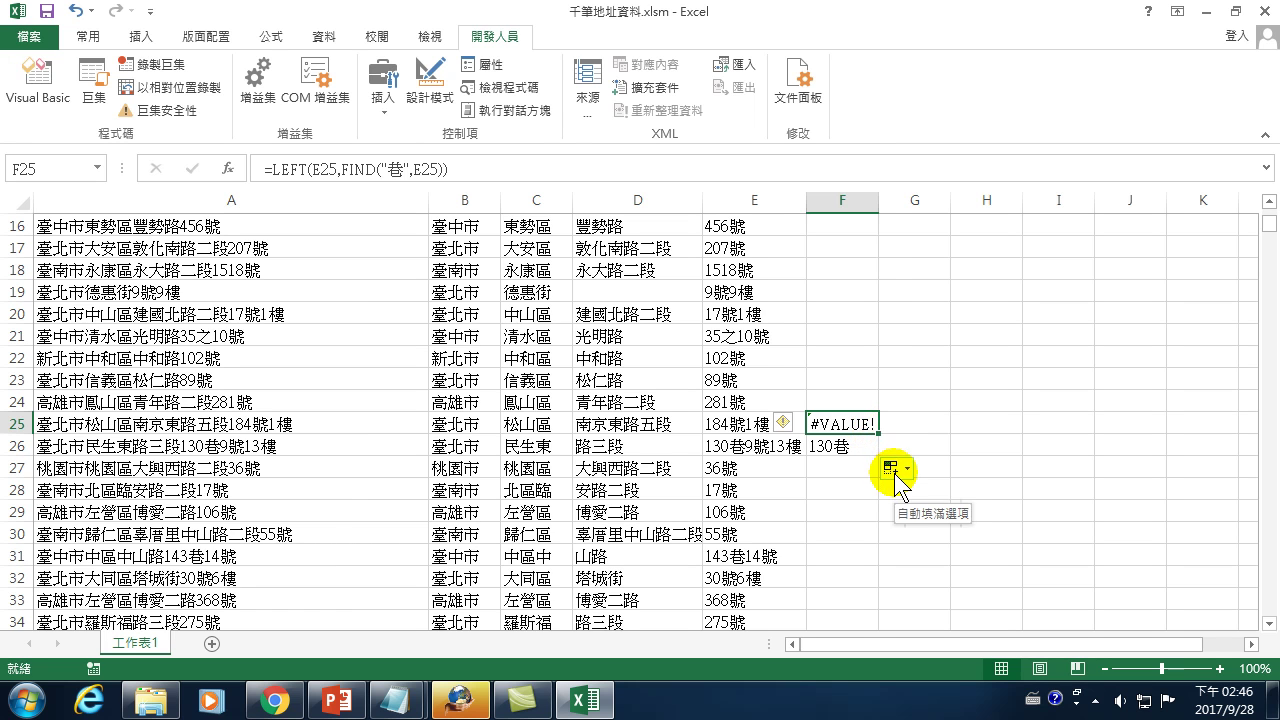
key(Delete)
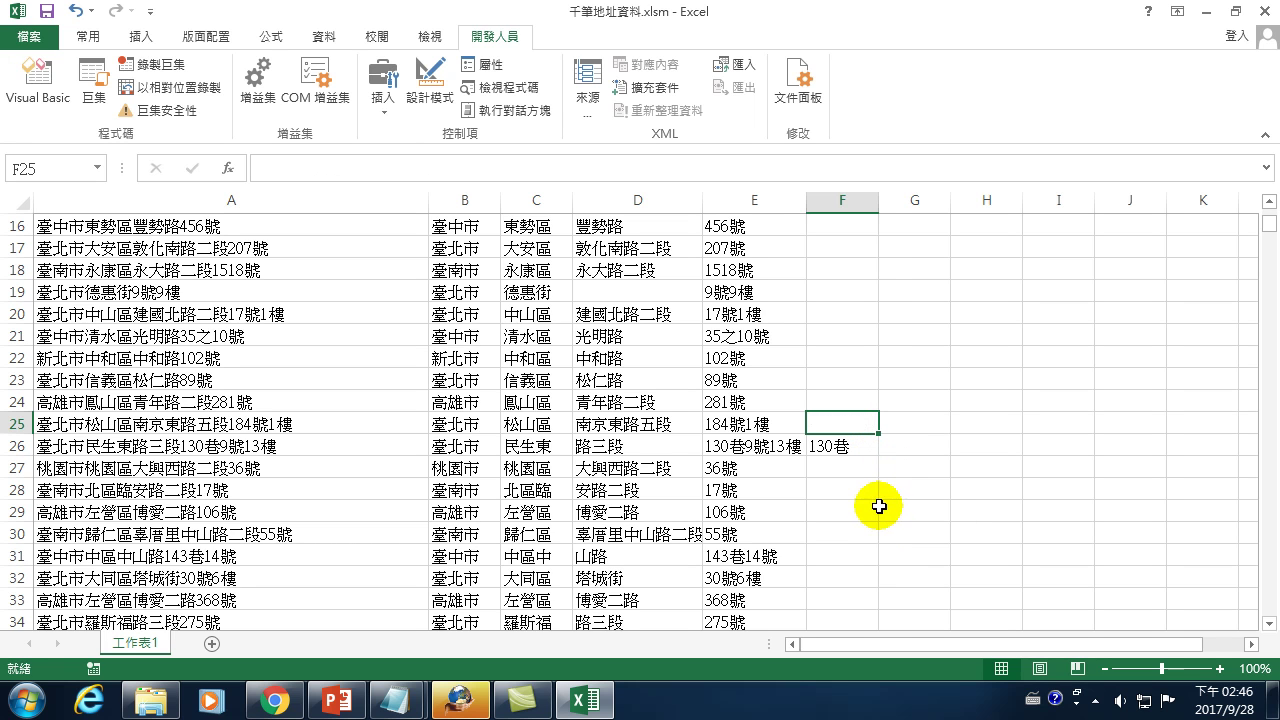
click(844, 451)
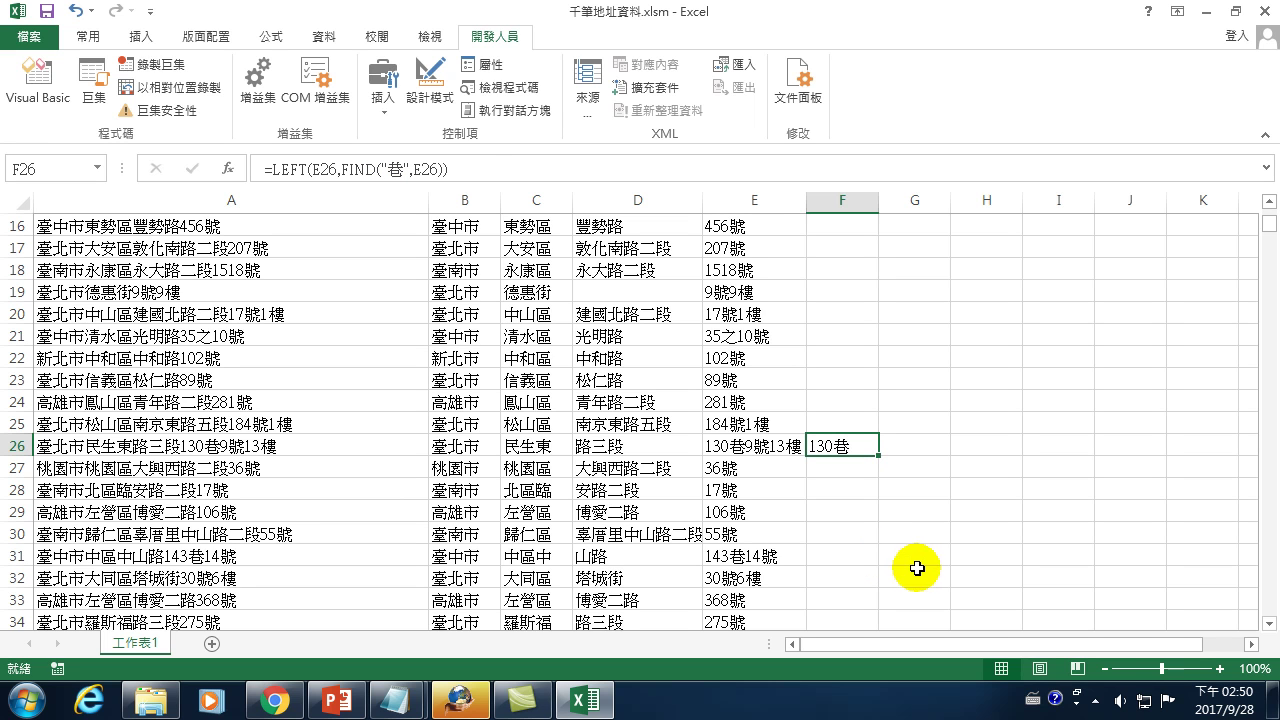
click(827, 466)
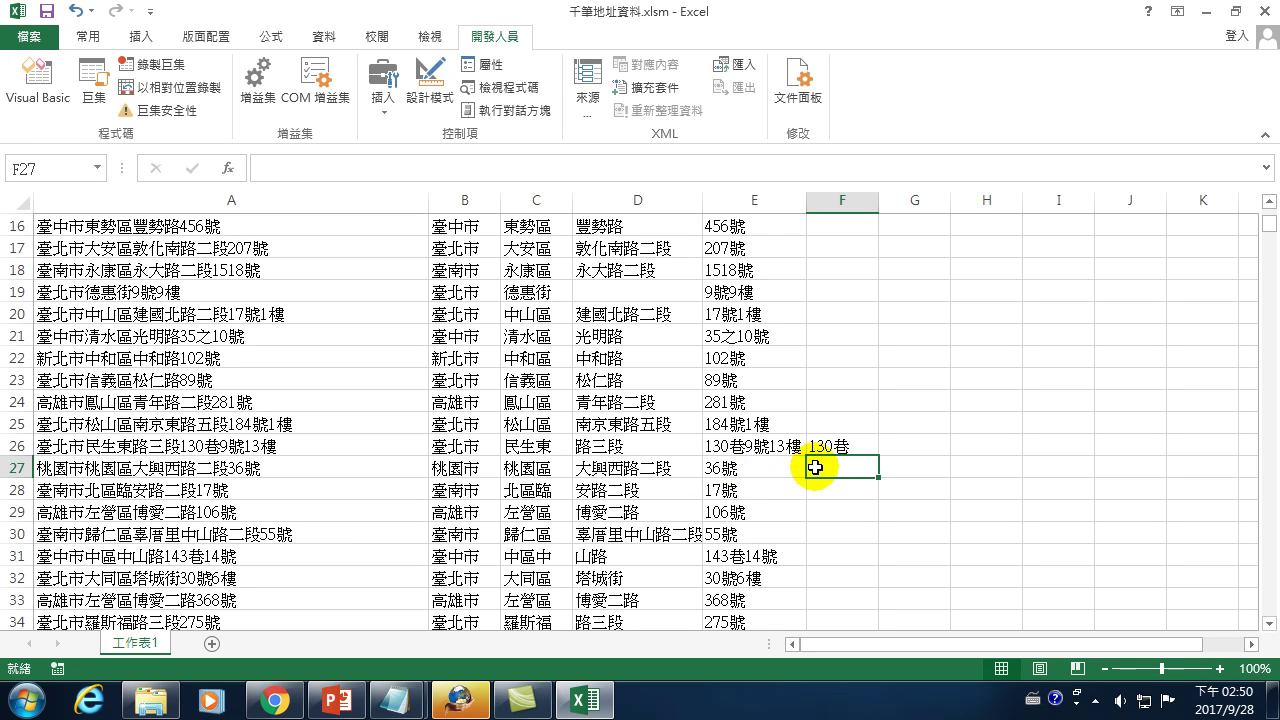
click(837, 444)
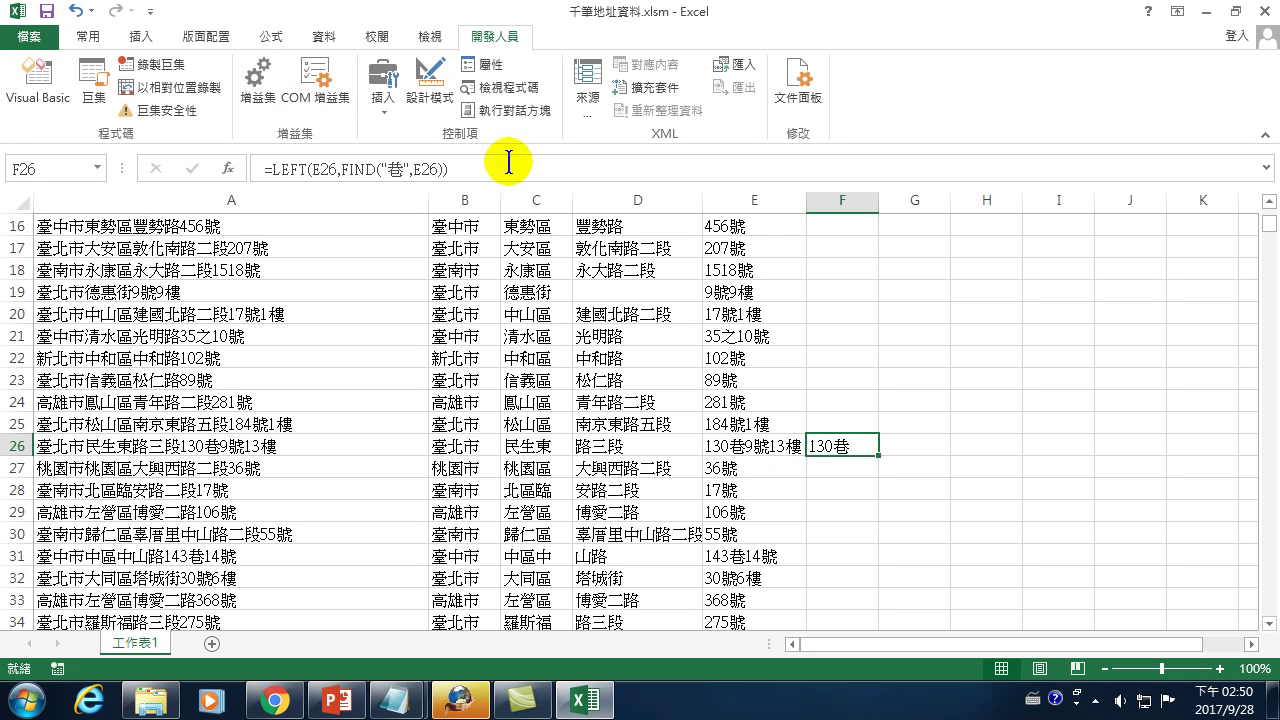
click(828, 469)
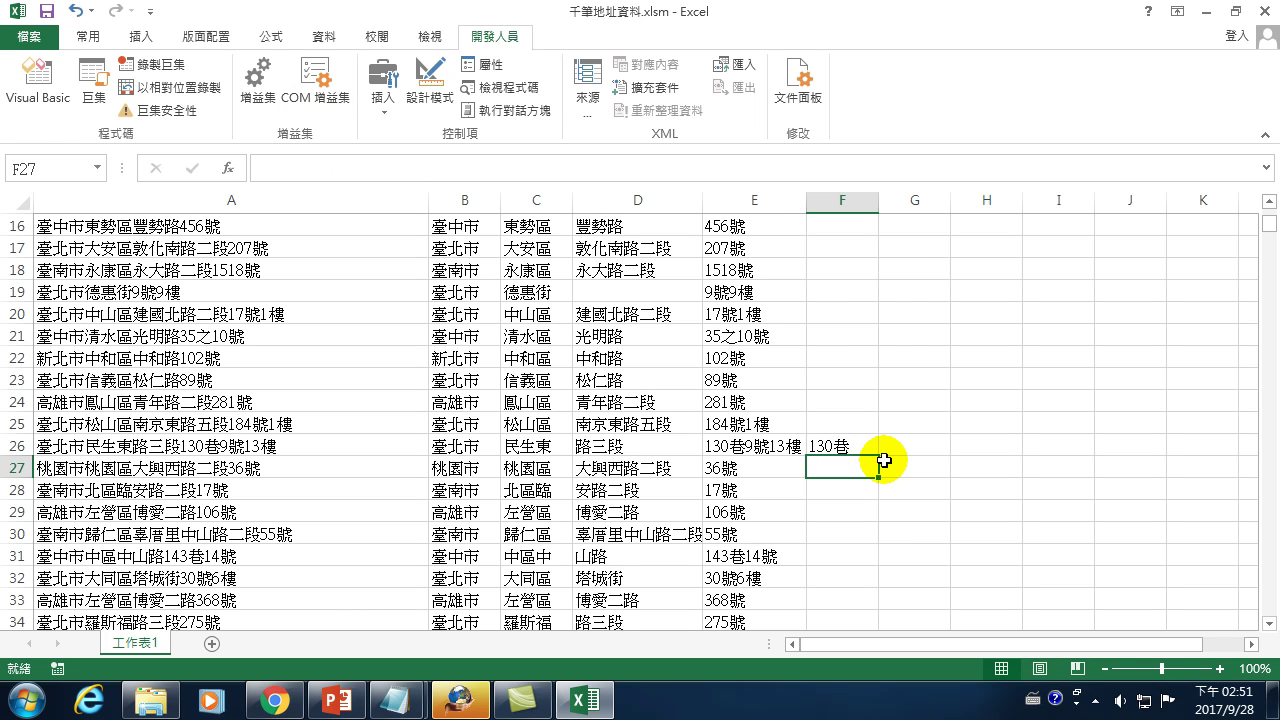
click(852, 445)
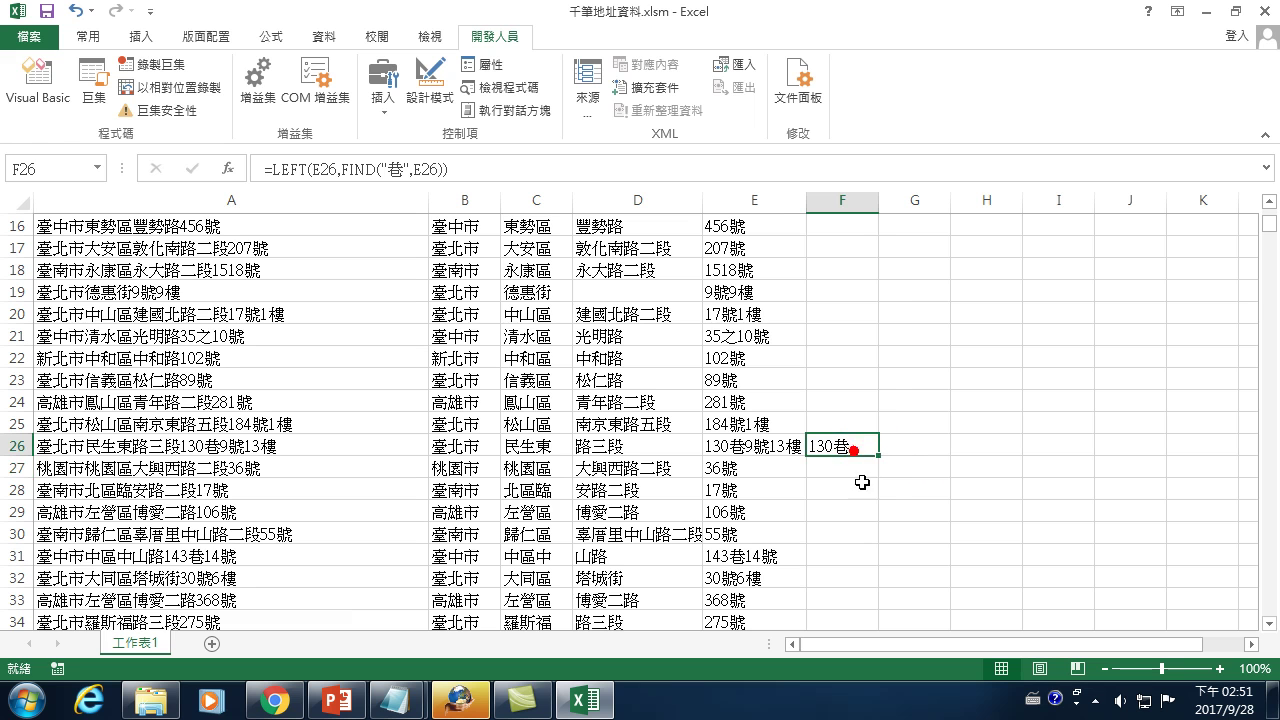
Step: Rewrite F26 as =IF(FIND("巷",E26),LEFT(E26,FIND("巷",E26)),""), entering 巷 with Cangjie input
click(281, 162)
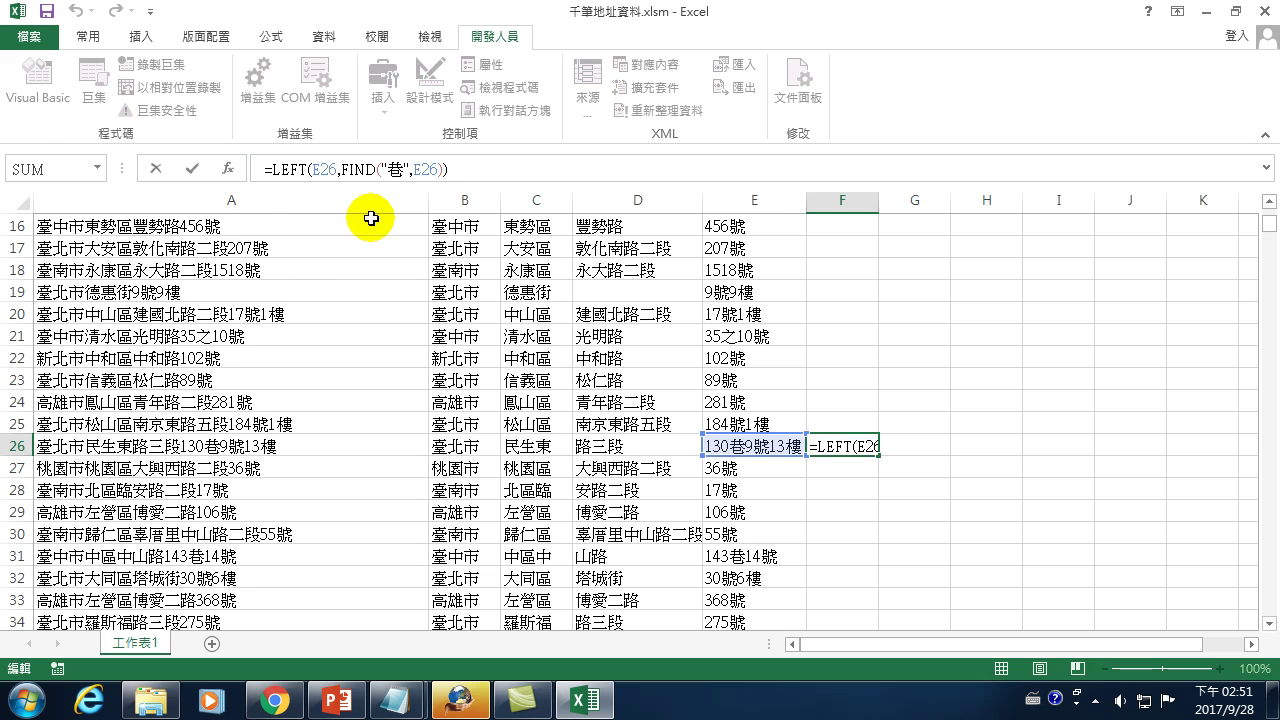
text(if()
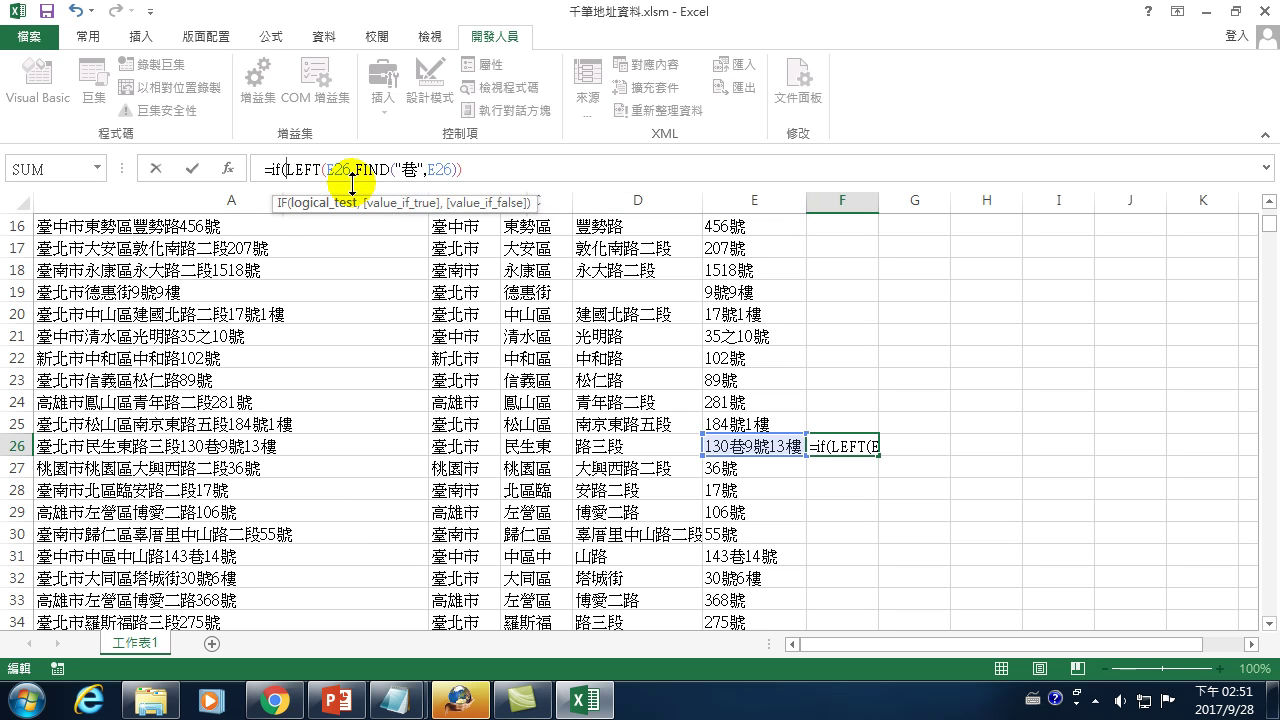
text(find)
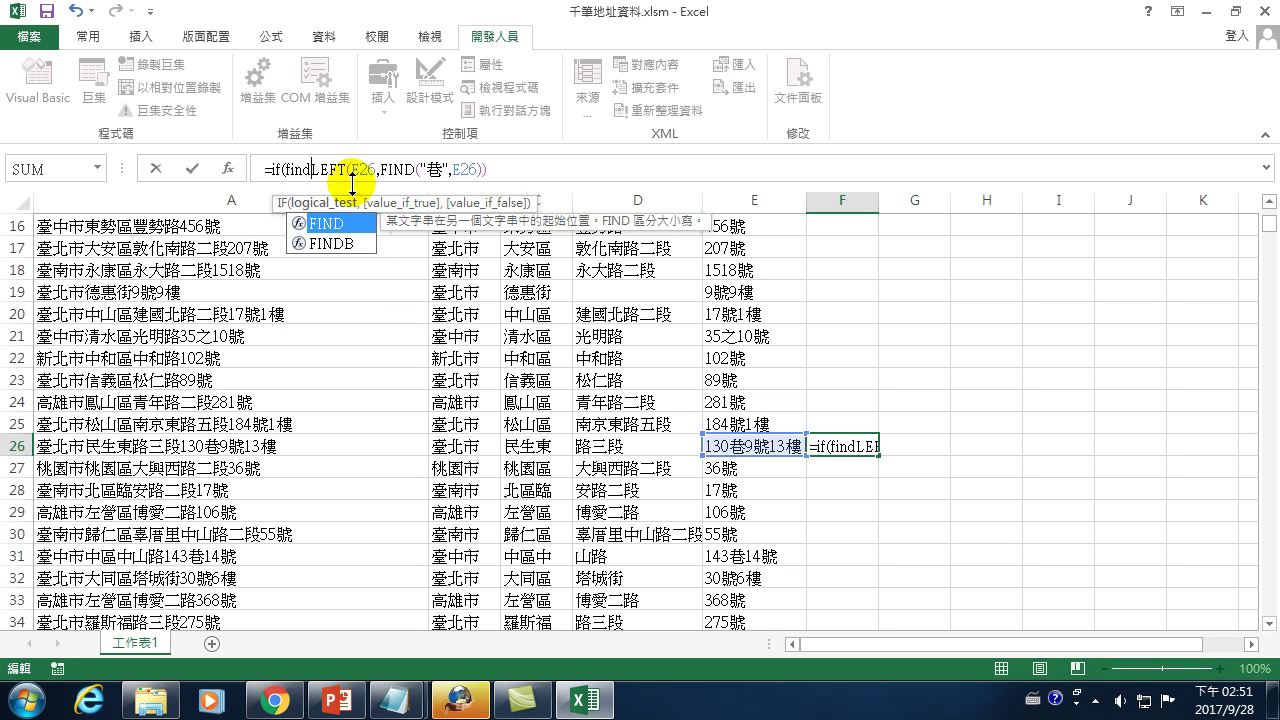
key(Tab)
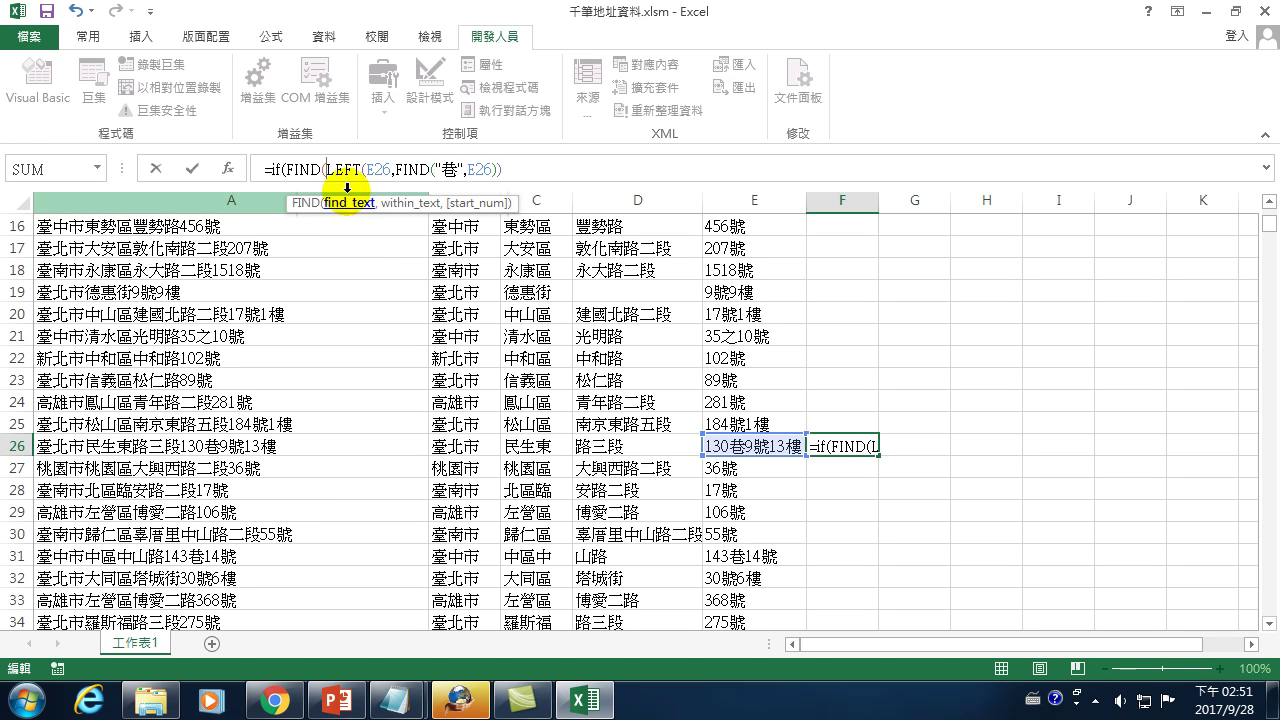
text(")
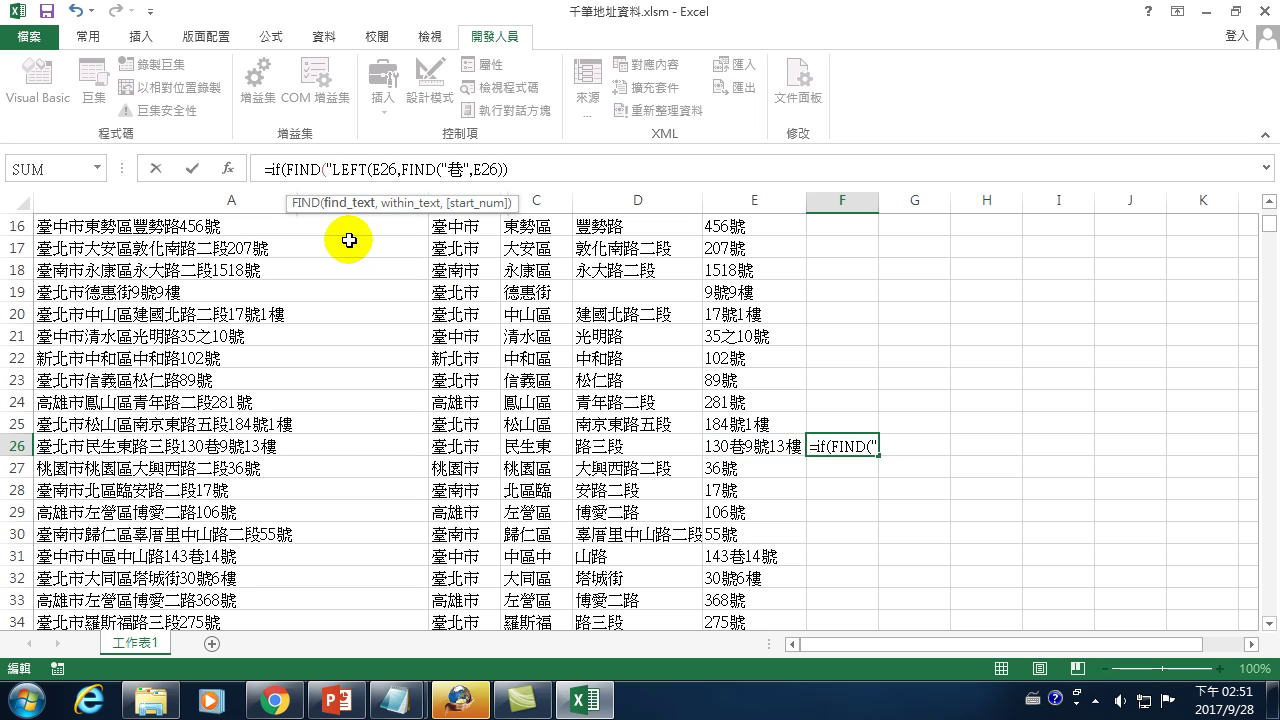
key(ctrl+space)
text(tcru)
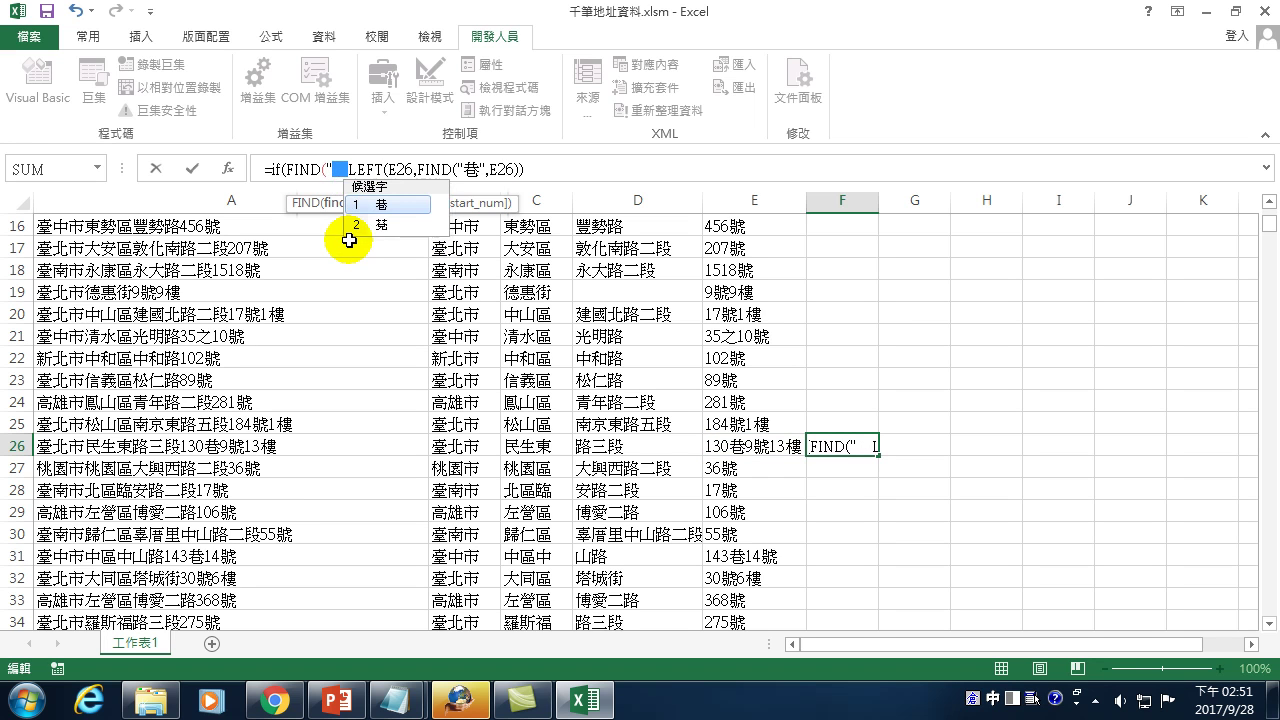
key(space)
text("巷)
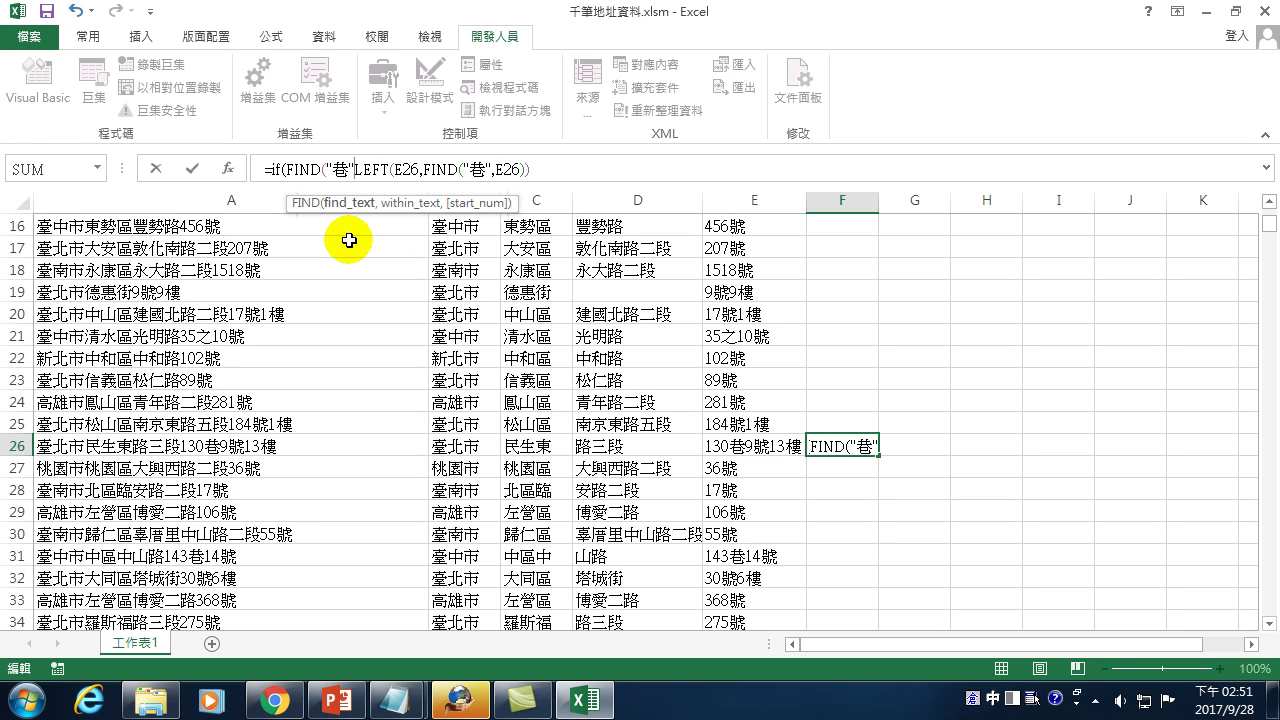
text(,)
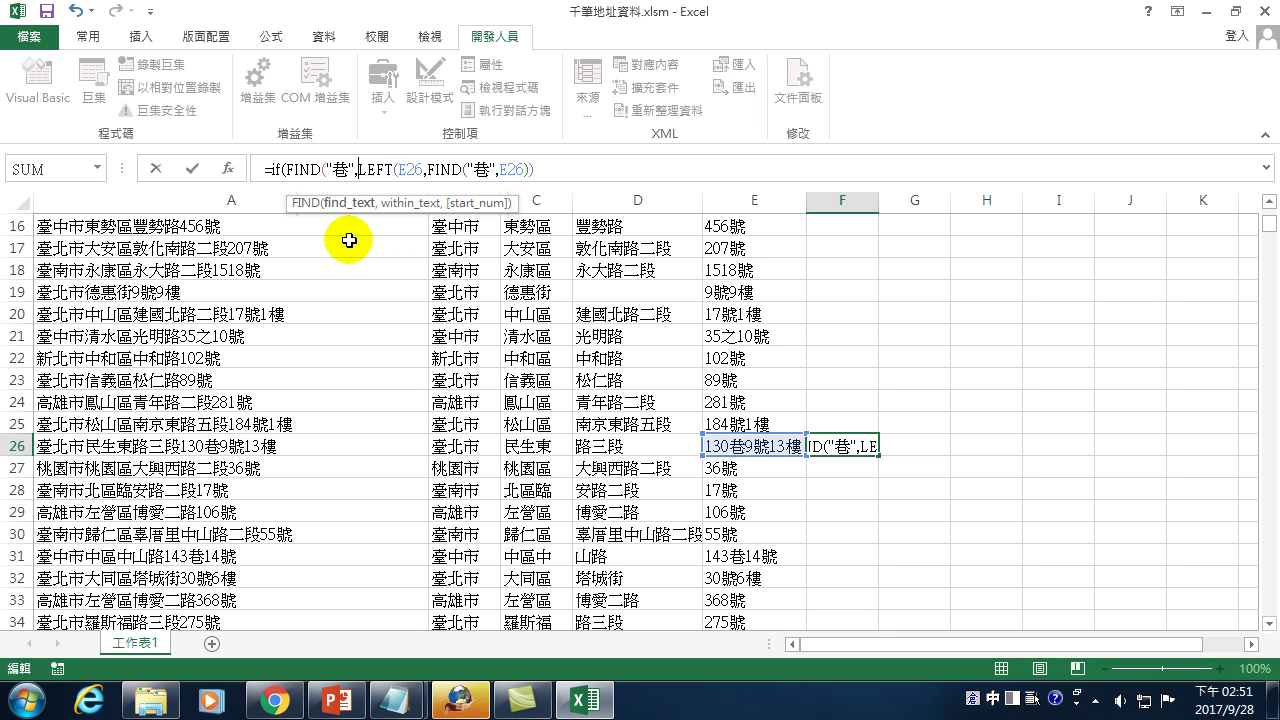
click(760, 446)
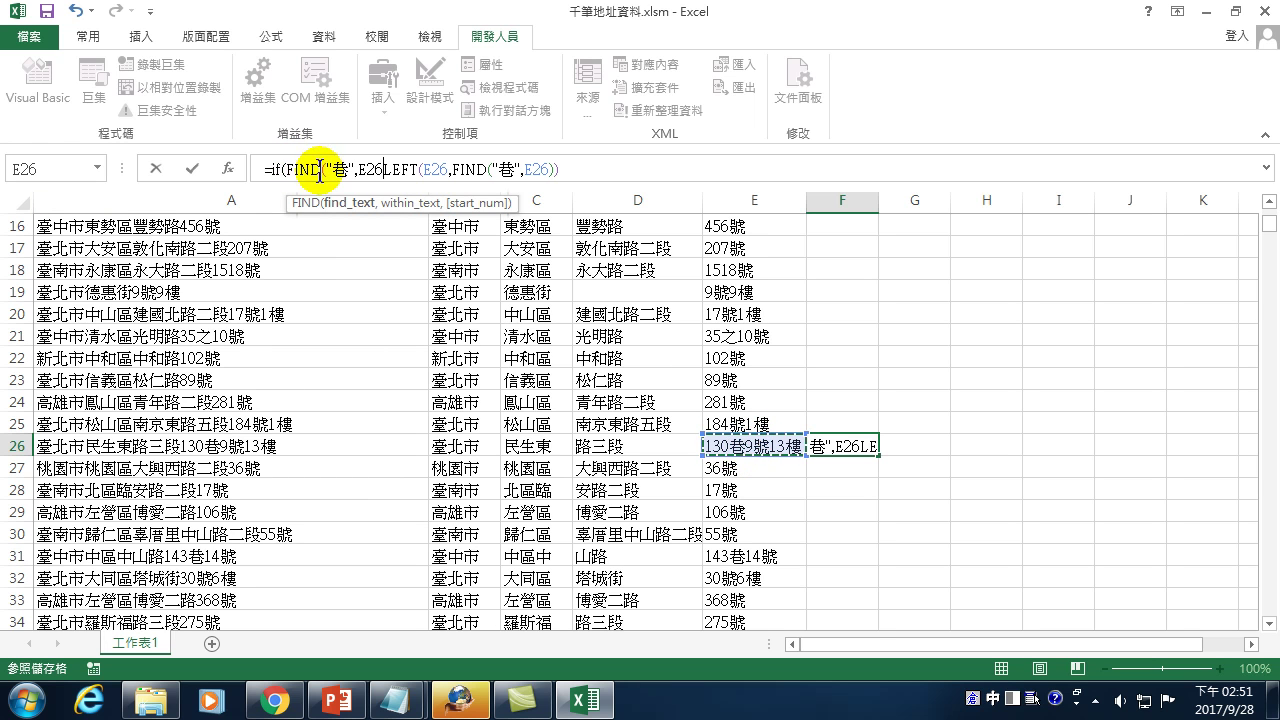
text())
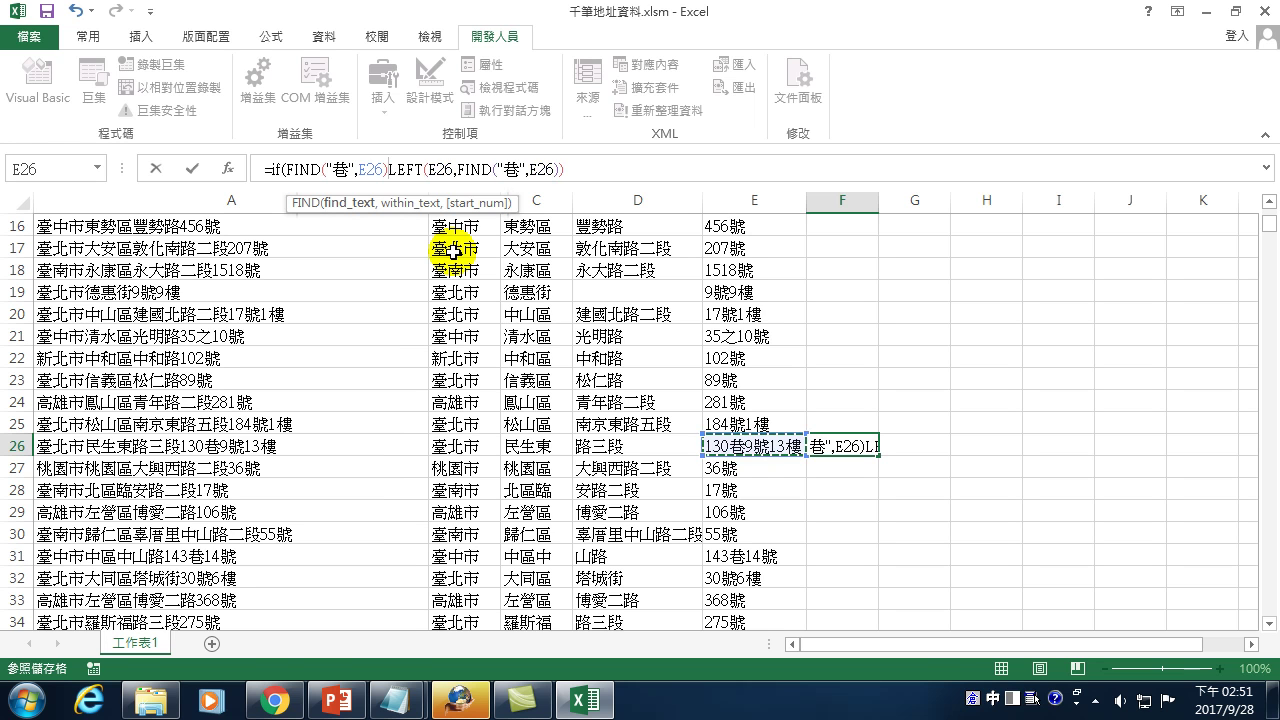
text(,)
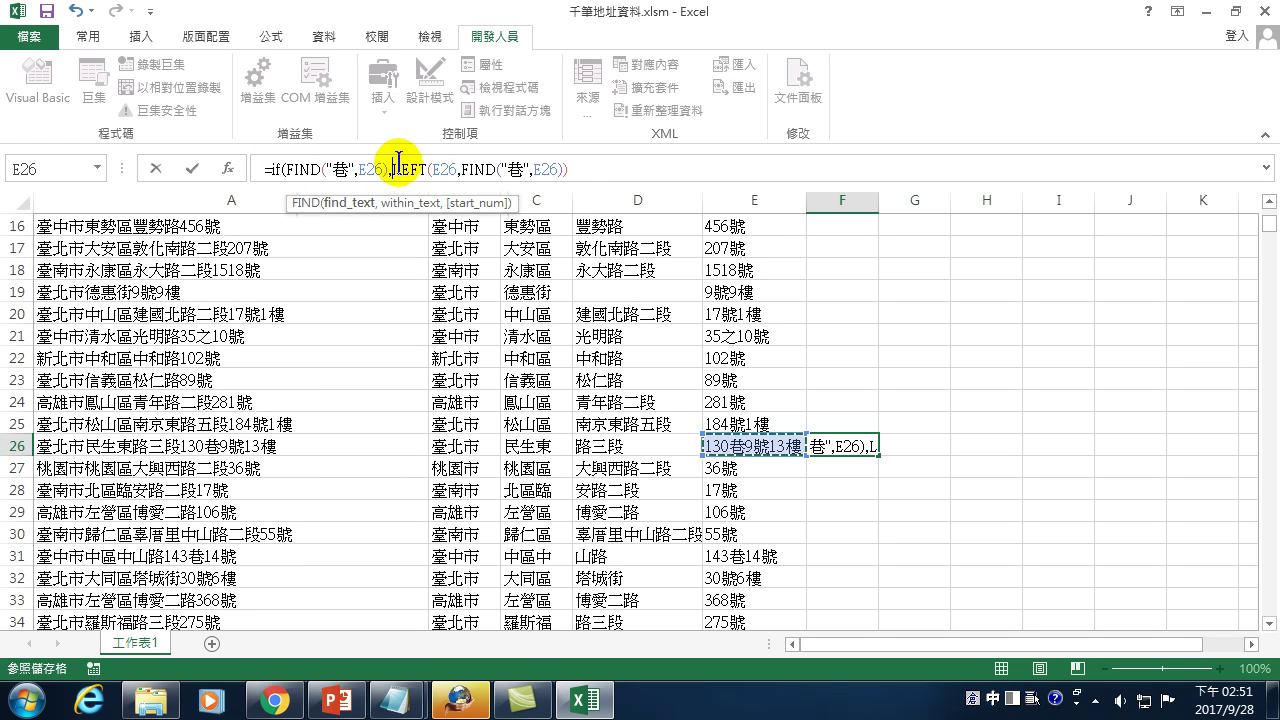
click(573, 169)
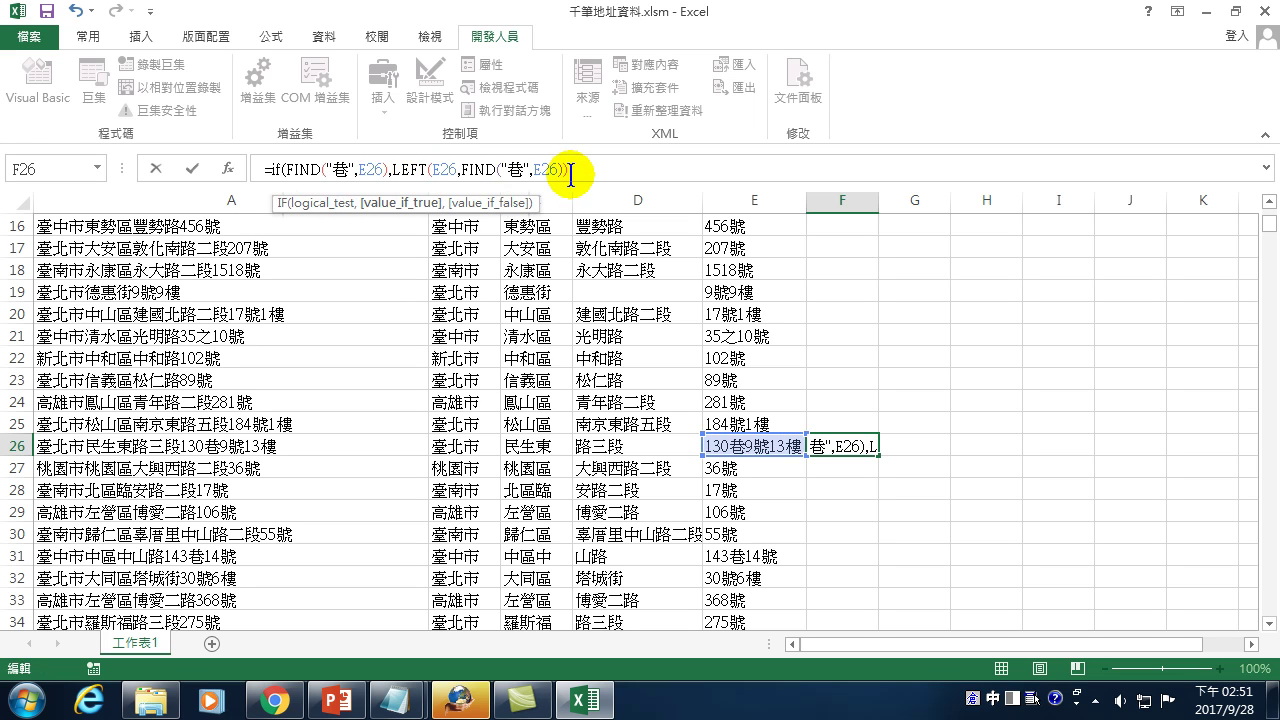
text(,)
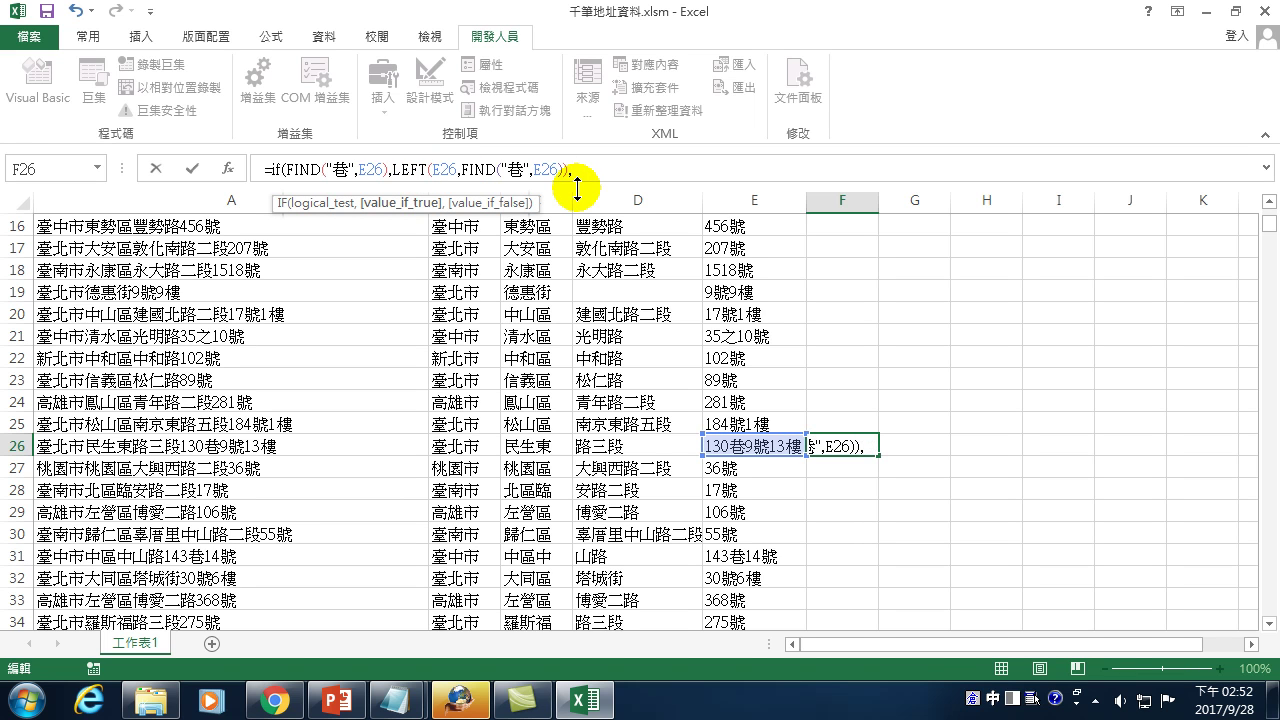
text(""))
key(Return)
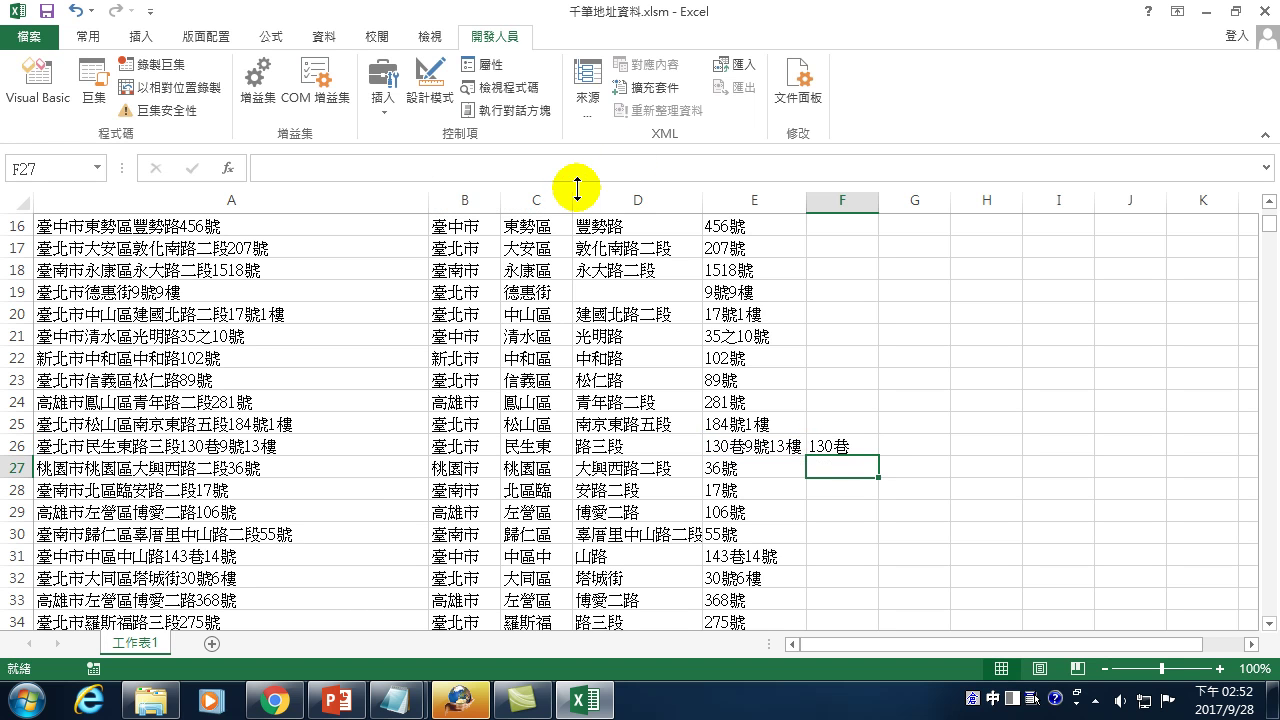
Step: Fill F26's formula down to F31 and inspect the #VALUE! results in F27–F29
click(850, 446)
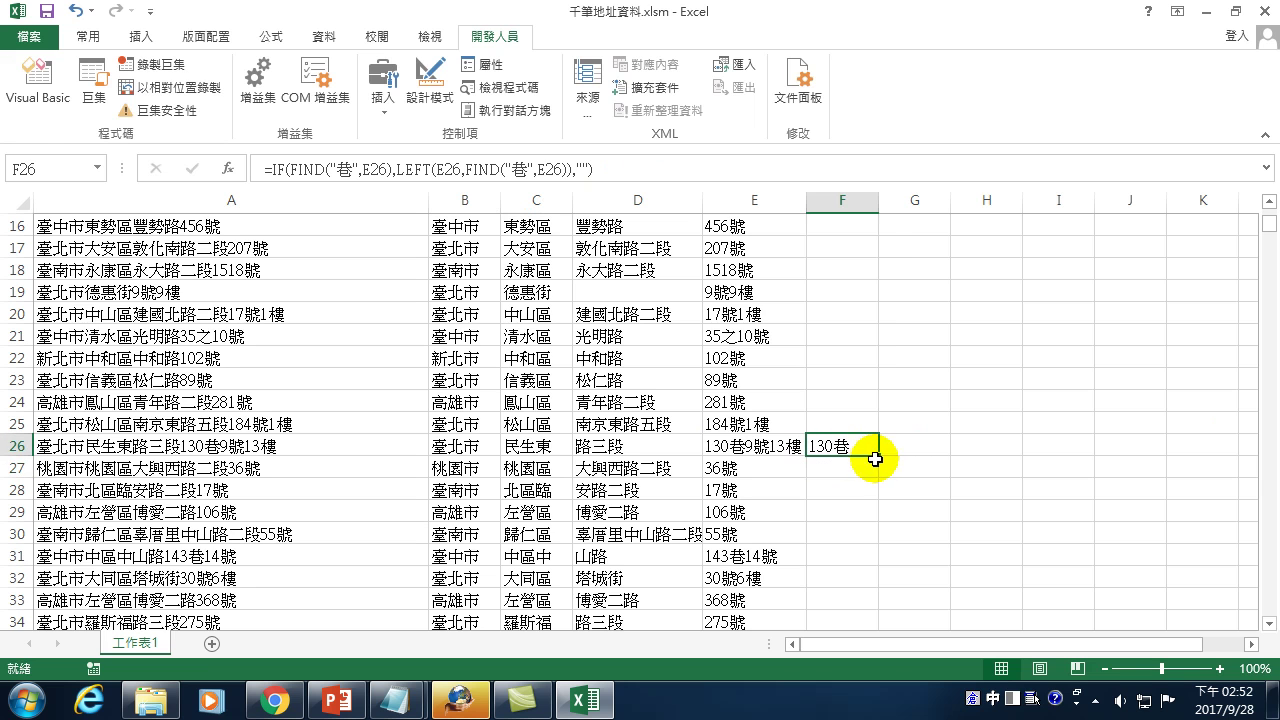
drag(876, 457, 872, 556)
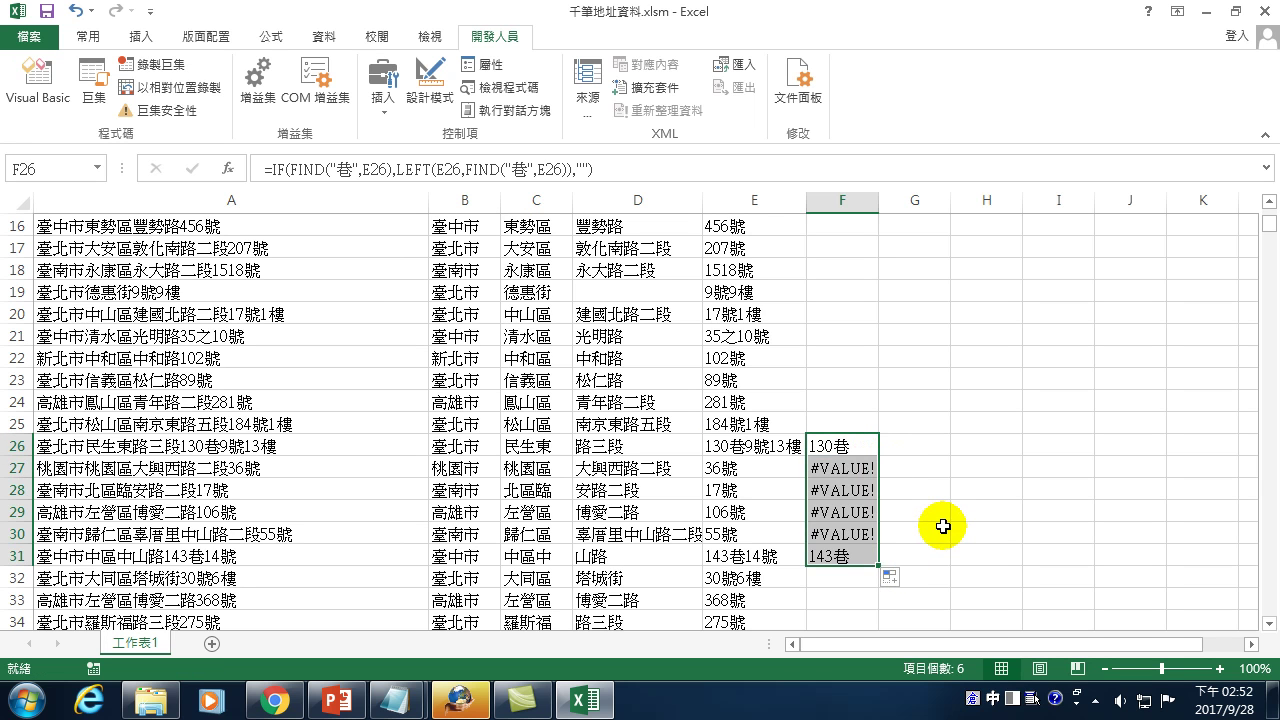
click(835, 470)
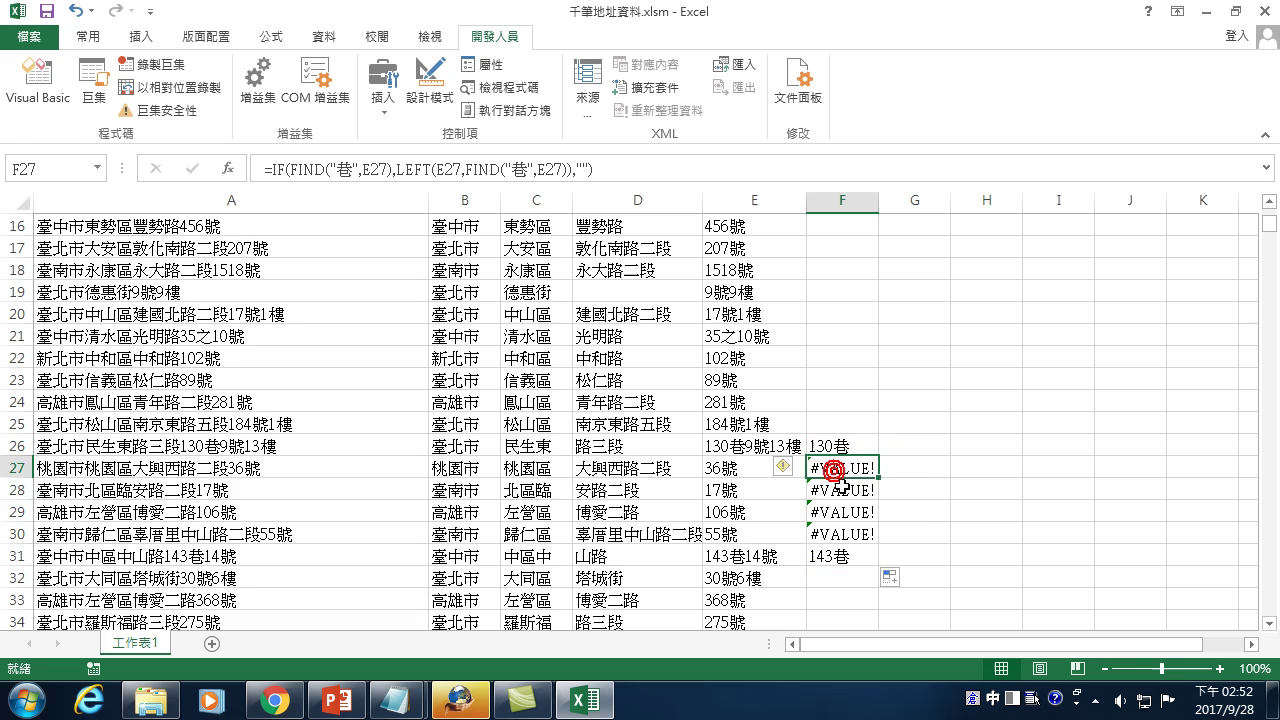
click(840, 490)
key(Down)
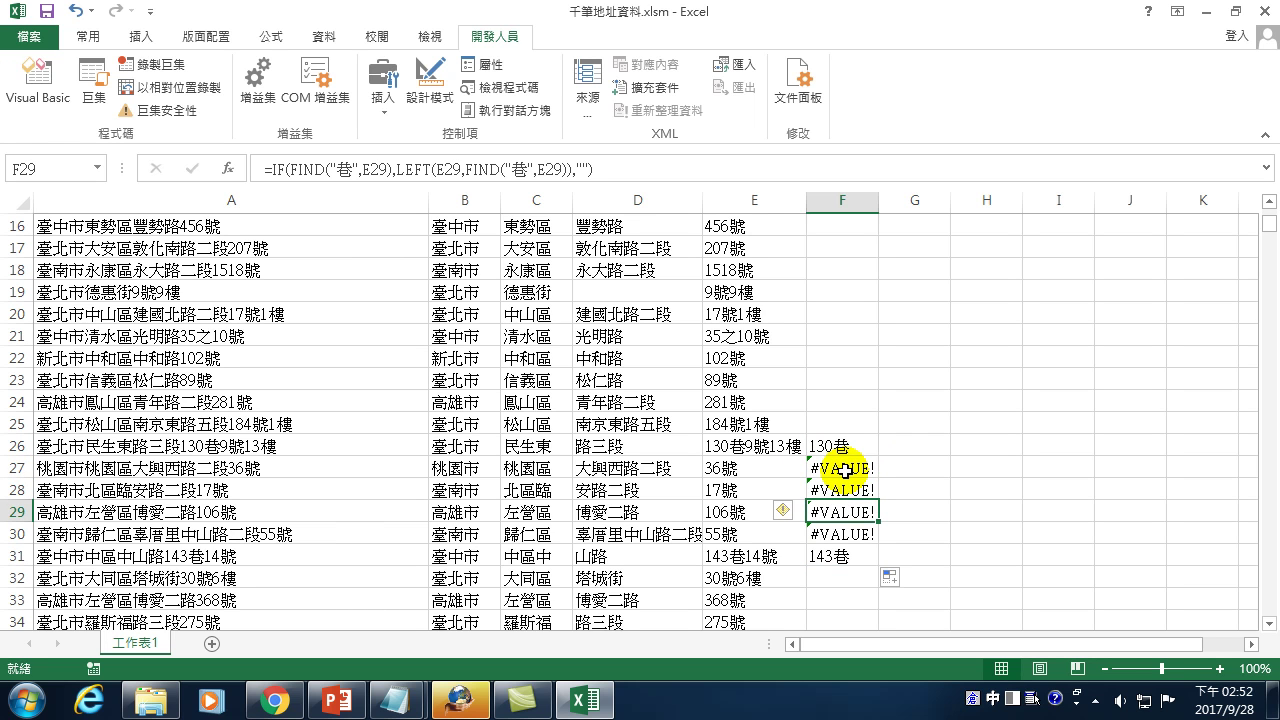
click(843, 450)
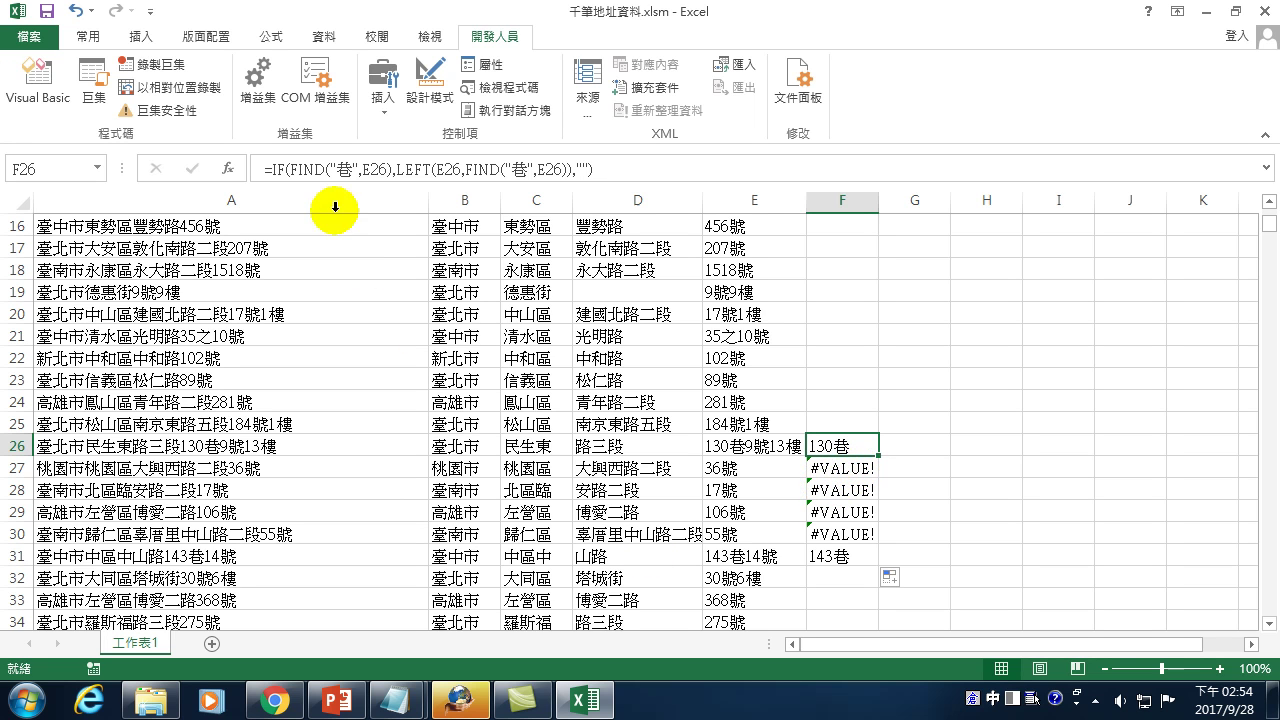
Step: Wrap F26's IF formula in IFERROR with an empty-string "" fallback
click(272, 168)
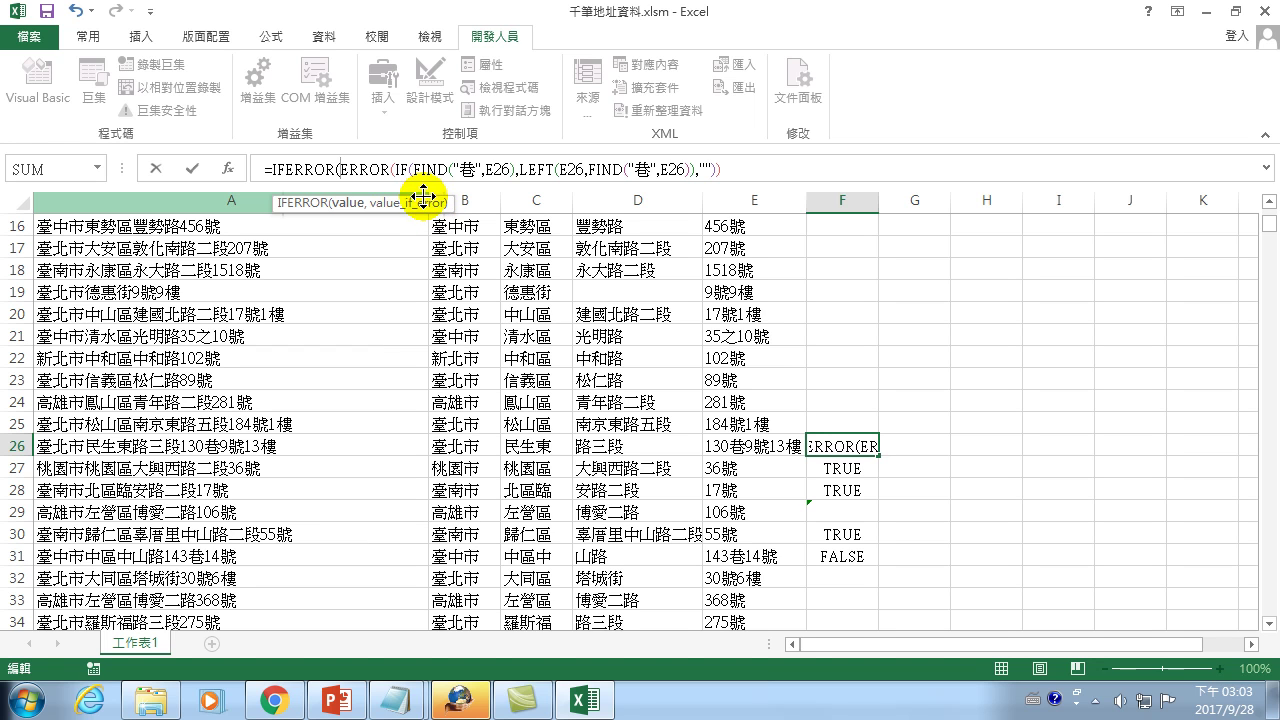
key(Delete)
key(Delete)
key(Delete)
key(Delete)
key(Delete)
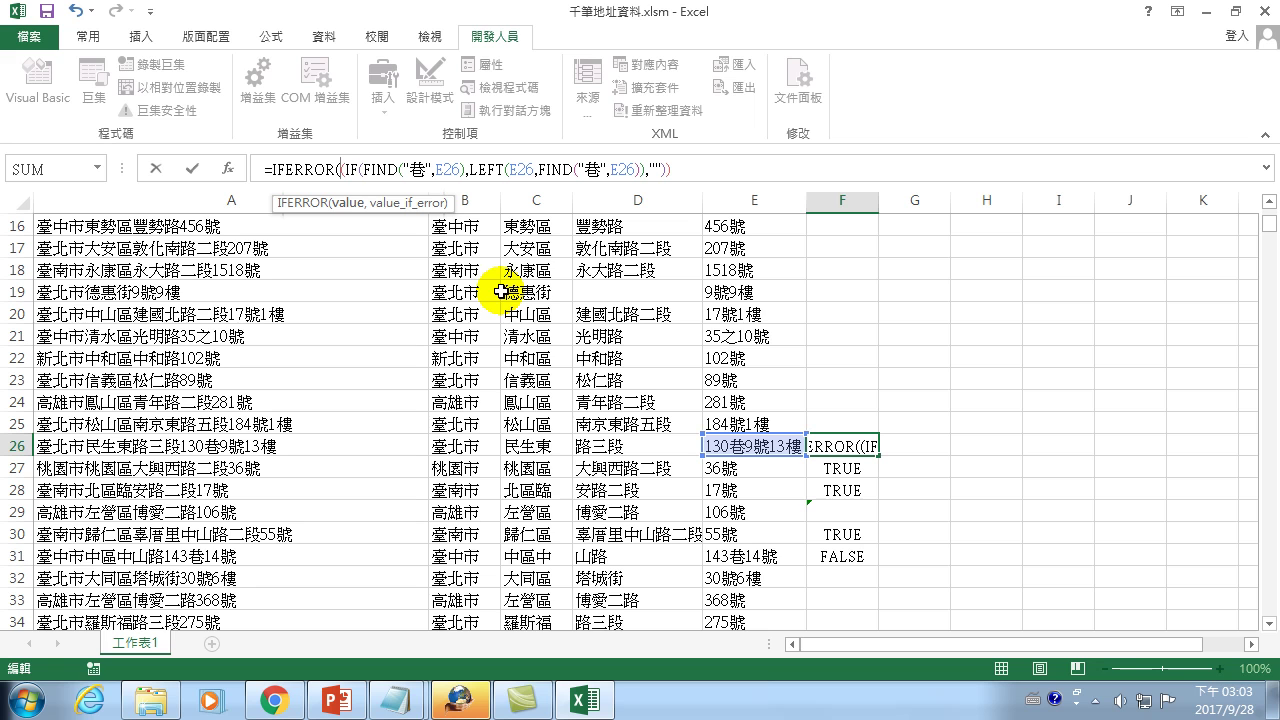
key(Delete)
text(()
click(660, 168)
text(),"")
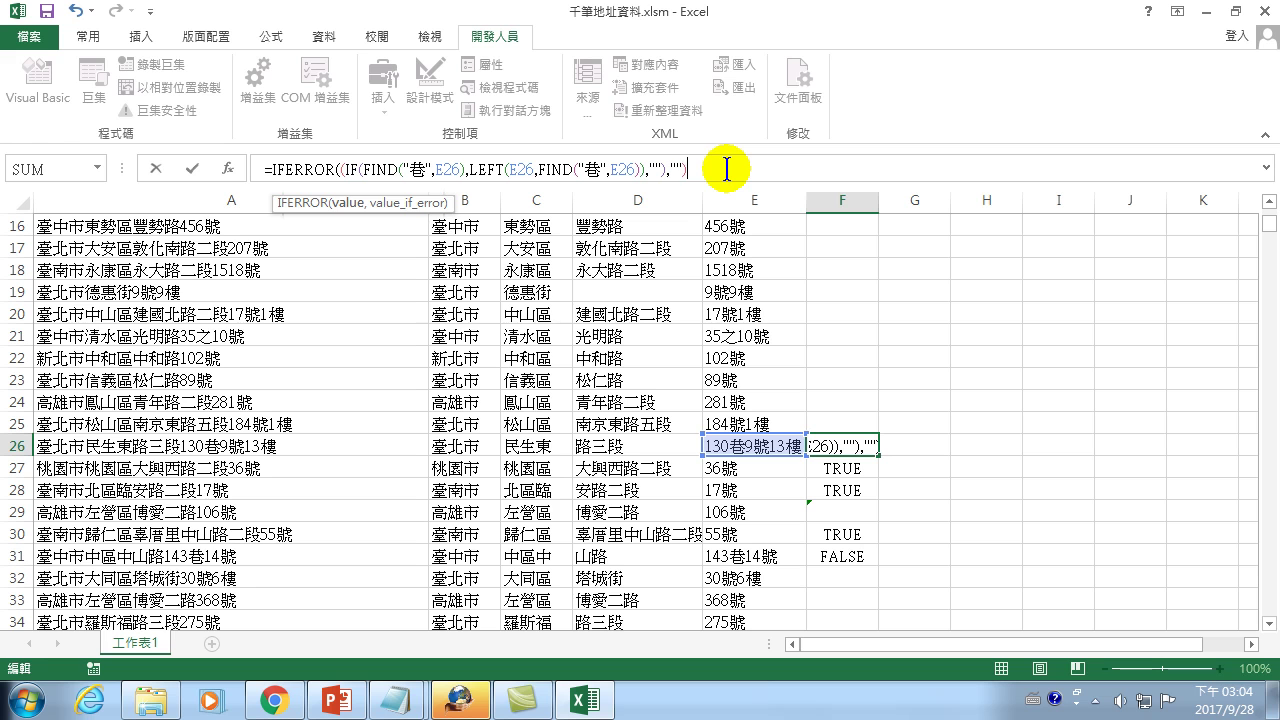
click(857, 446)
Step: Fill the IFERROR formula down to F32 and select F26's whole formula text
drag(878, 456, 866, 590)
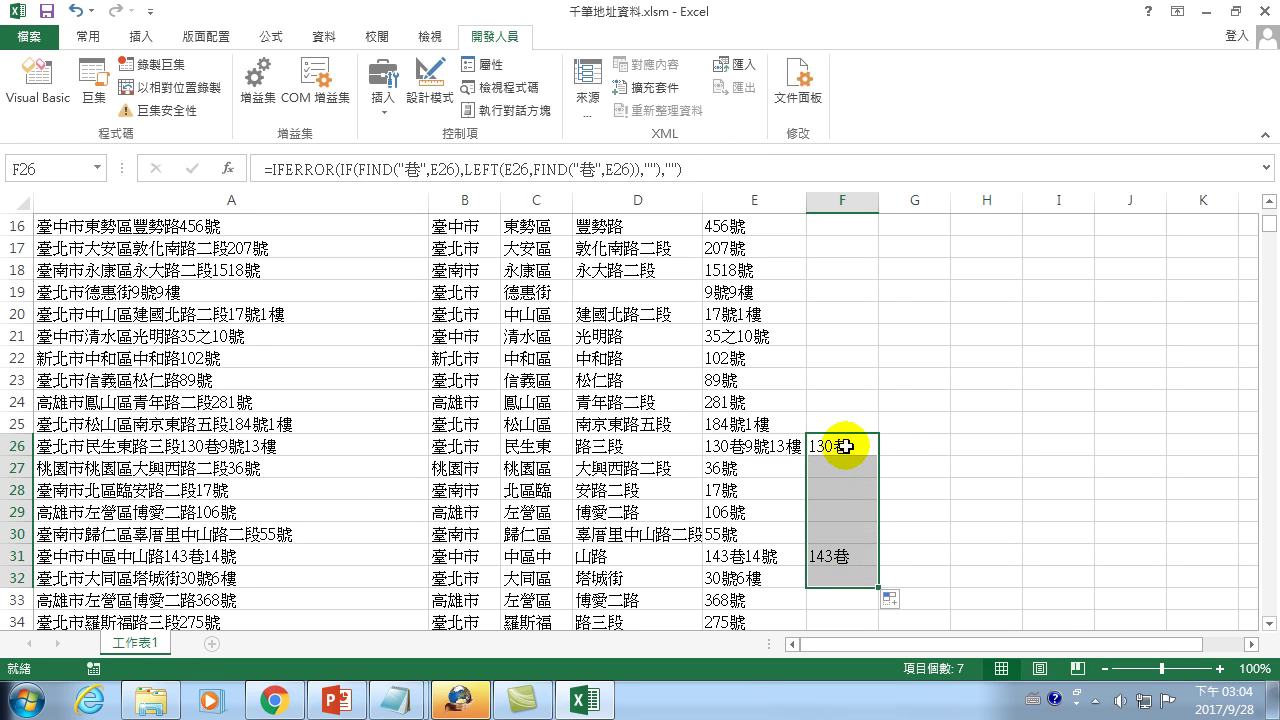
click(845, 446)
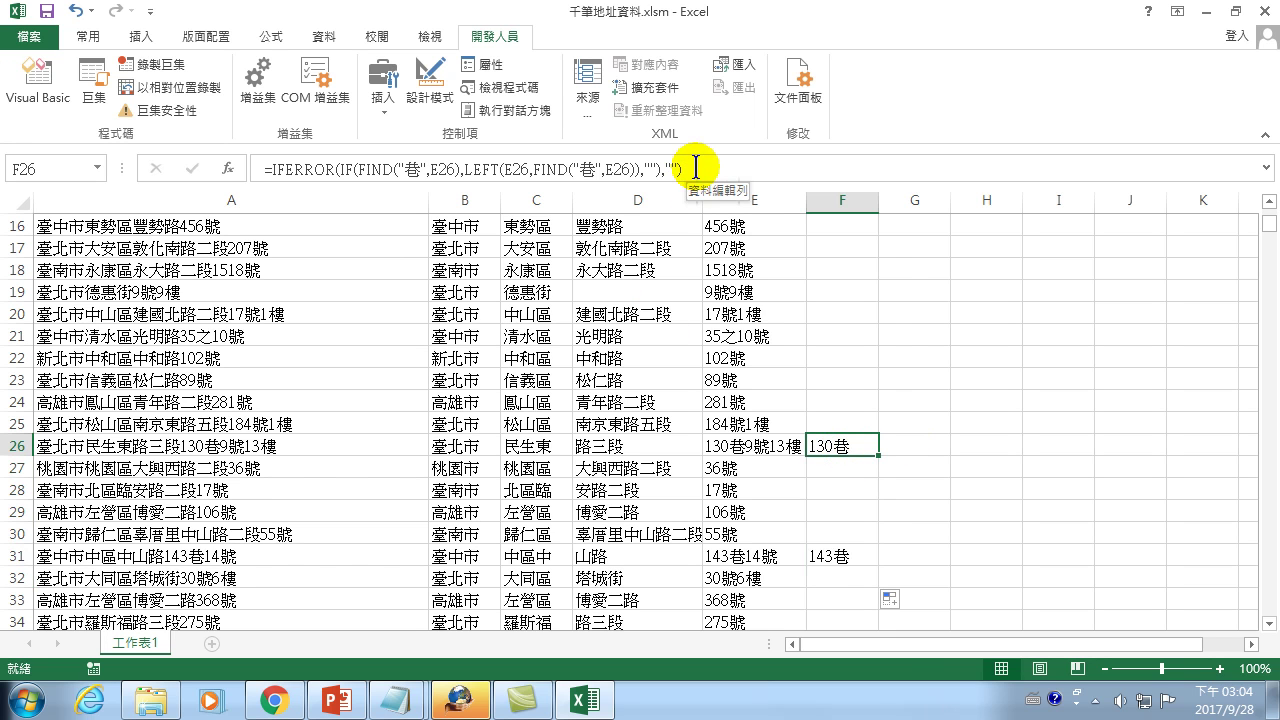
drag(703, 162, 252, 170)
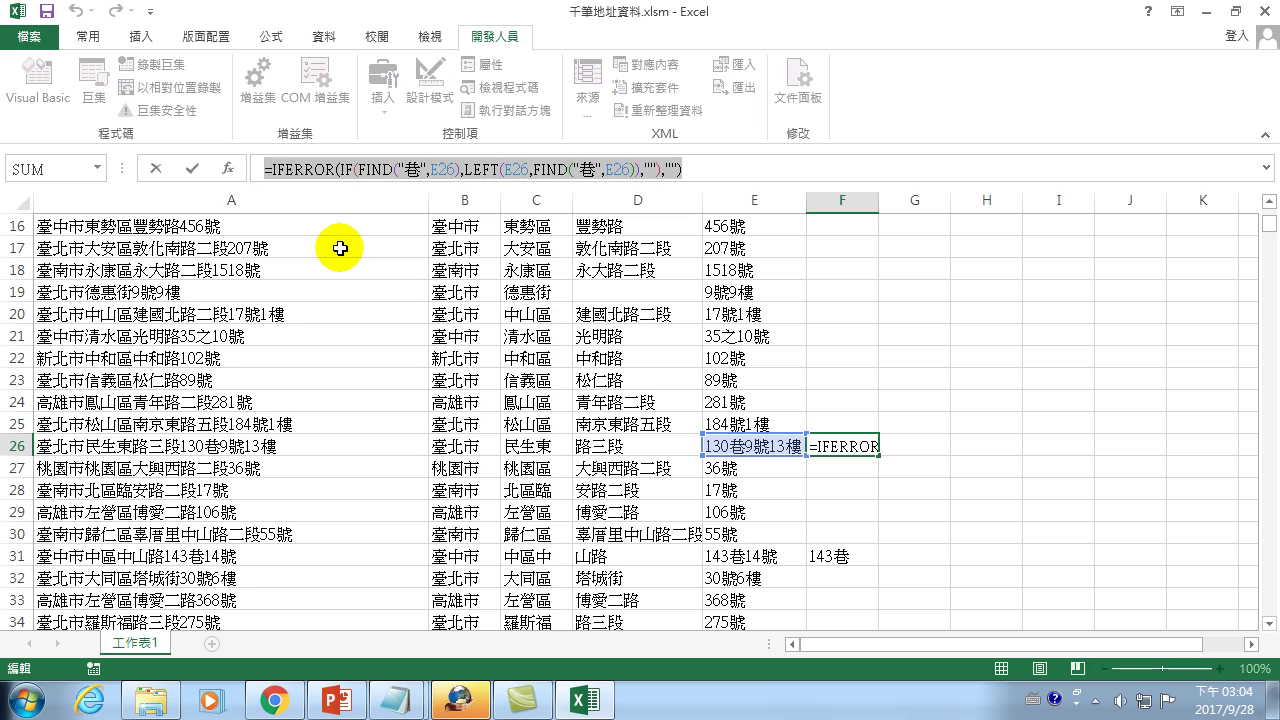
Step: Replace F26's formula with =FIND("巷",E26), which returns 4
key(Delete)
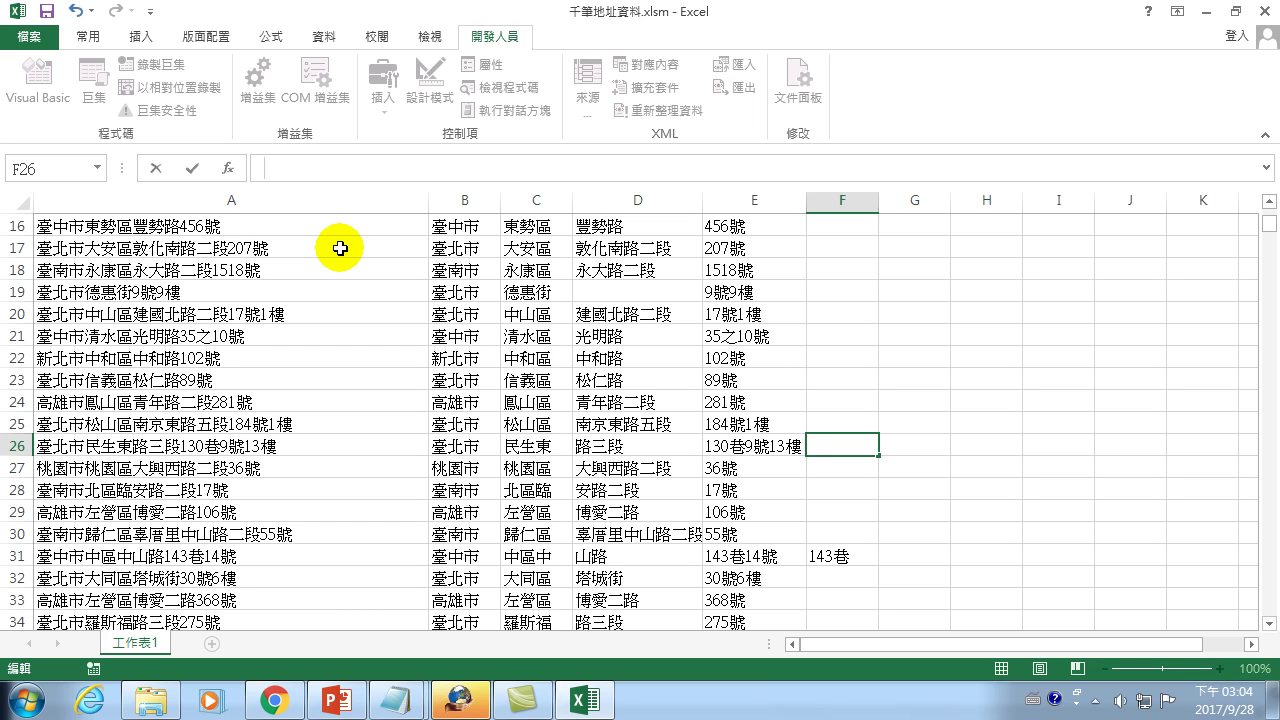
text(find)
key(BackSpace)
key(BackSpace)
key(BackSpace)
text(=)
text(find)
key(Tab)
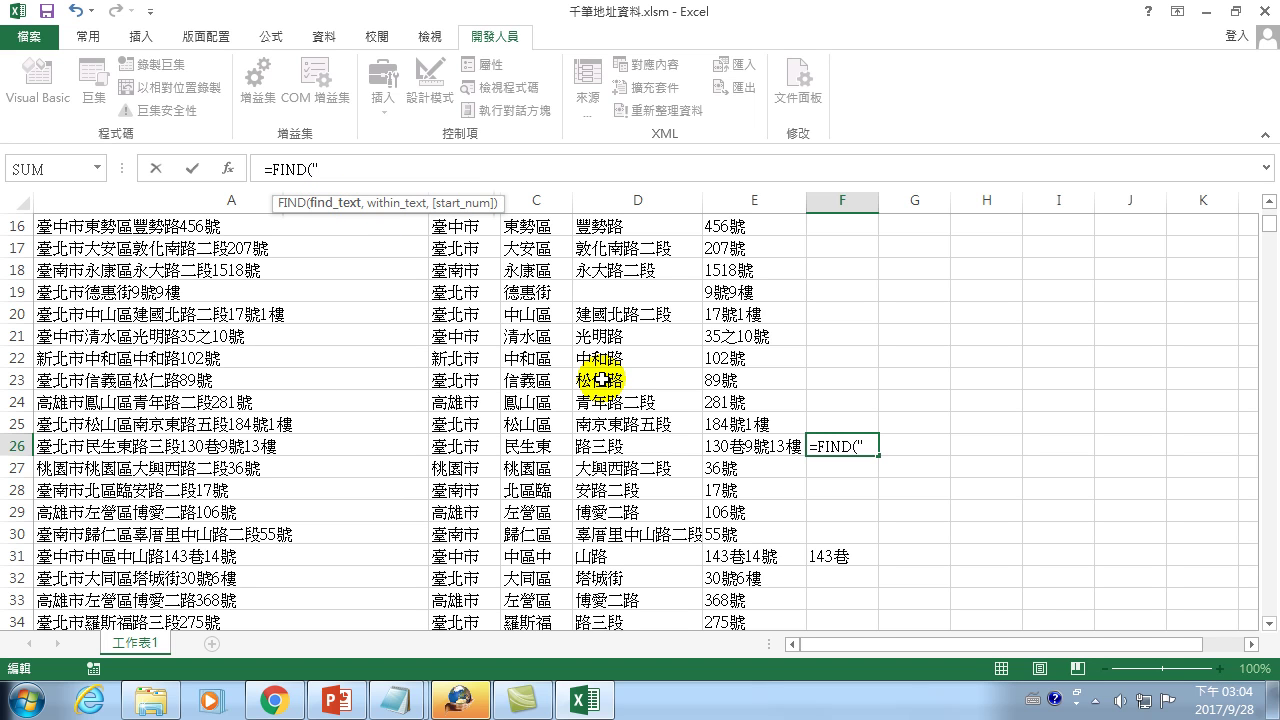
key(ctrl+space)
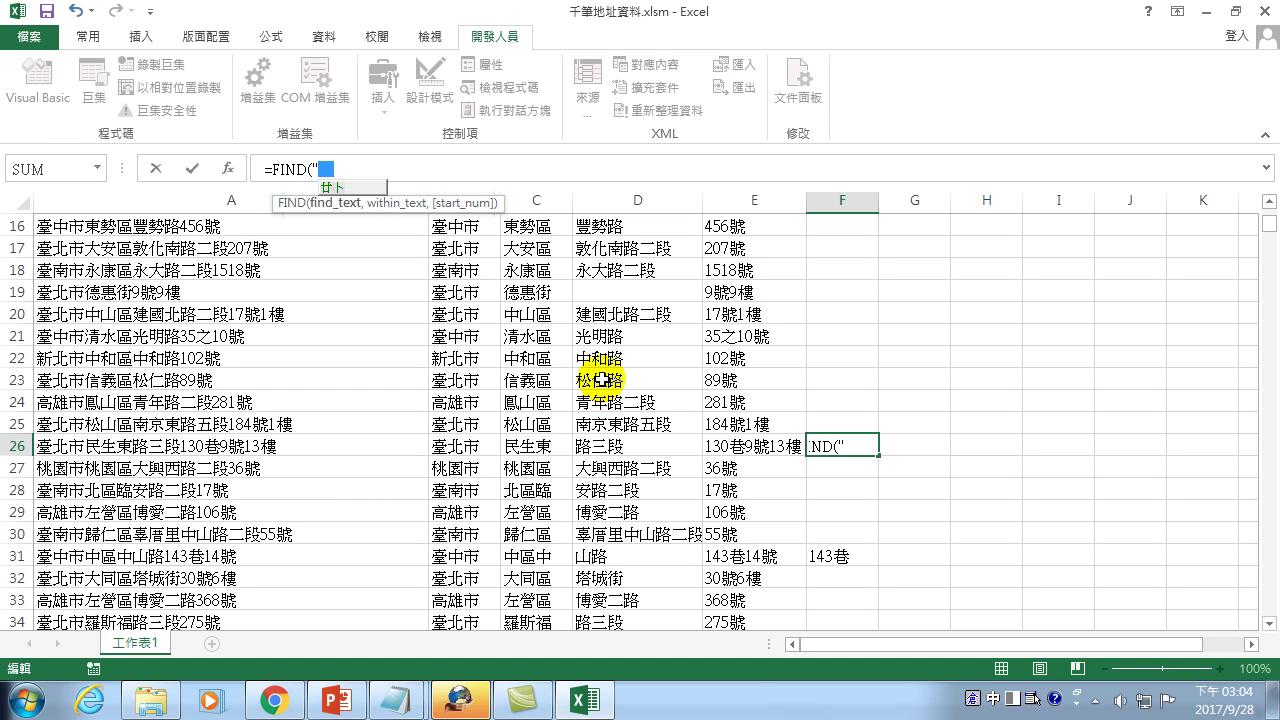
key(space)
key(Return)
text(",)
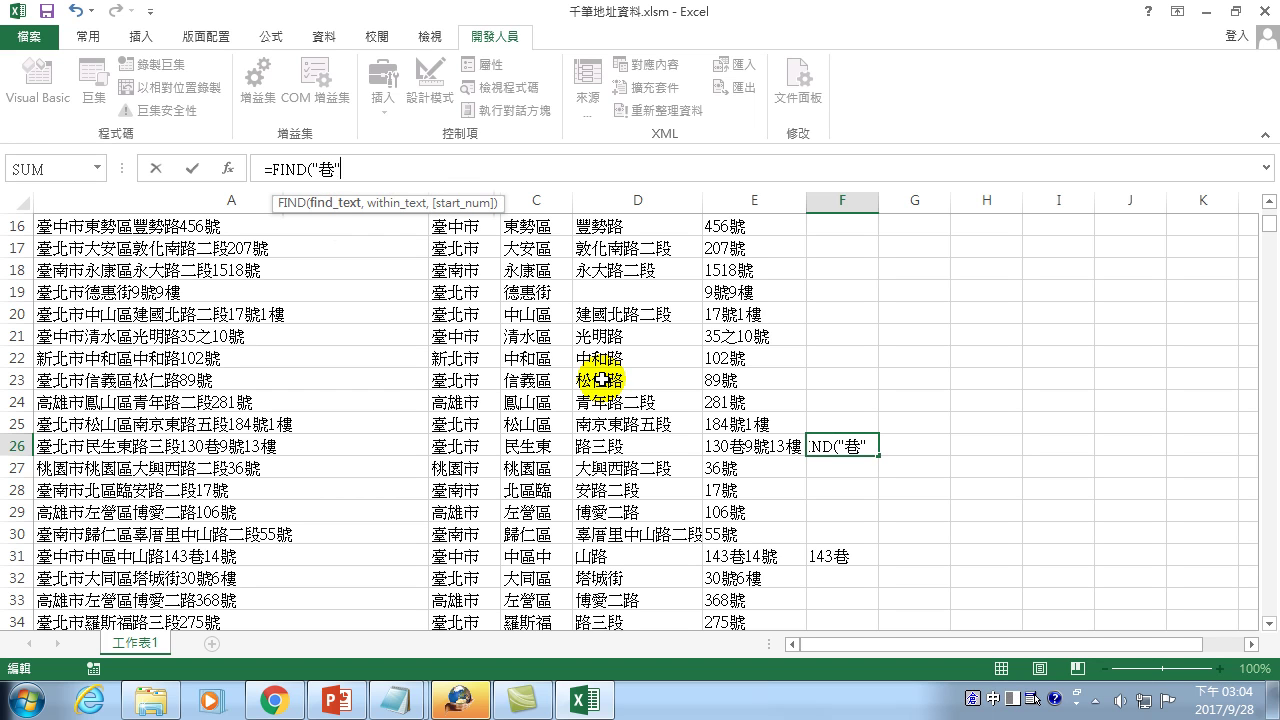
click(762, 448)
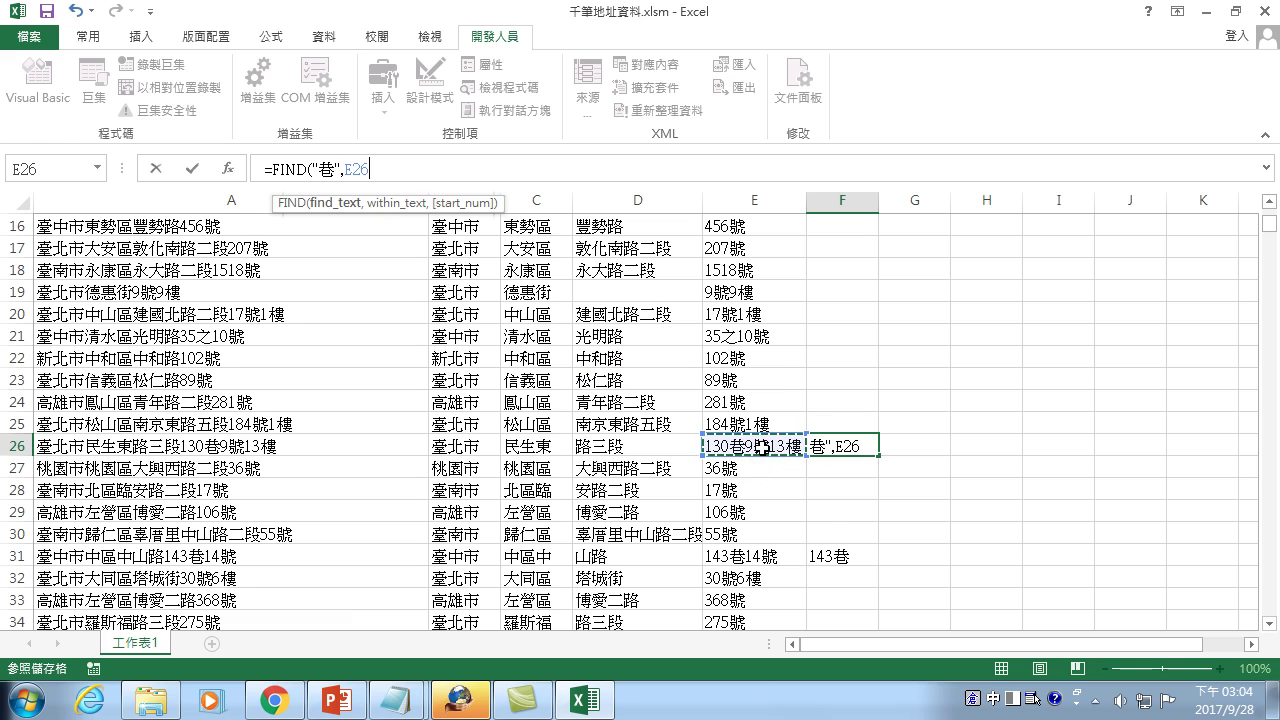
key(Return)
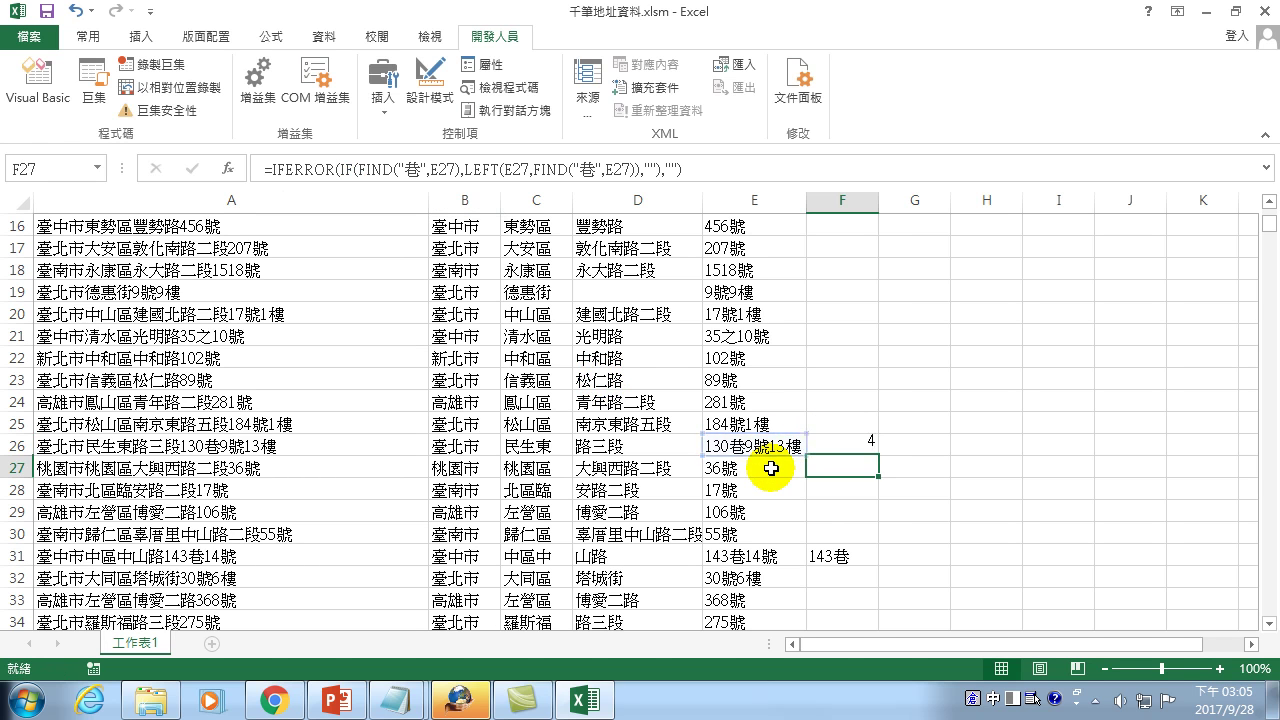
Step: Wrap the FIND in LEFT so F26 reads =LEFT(E26,FIND("巷",E26)), showing 130巷
click(845, 448)
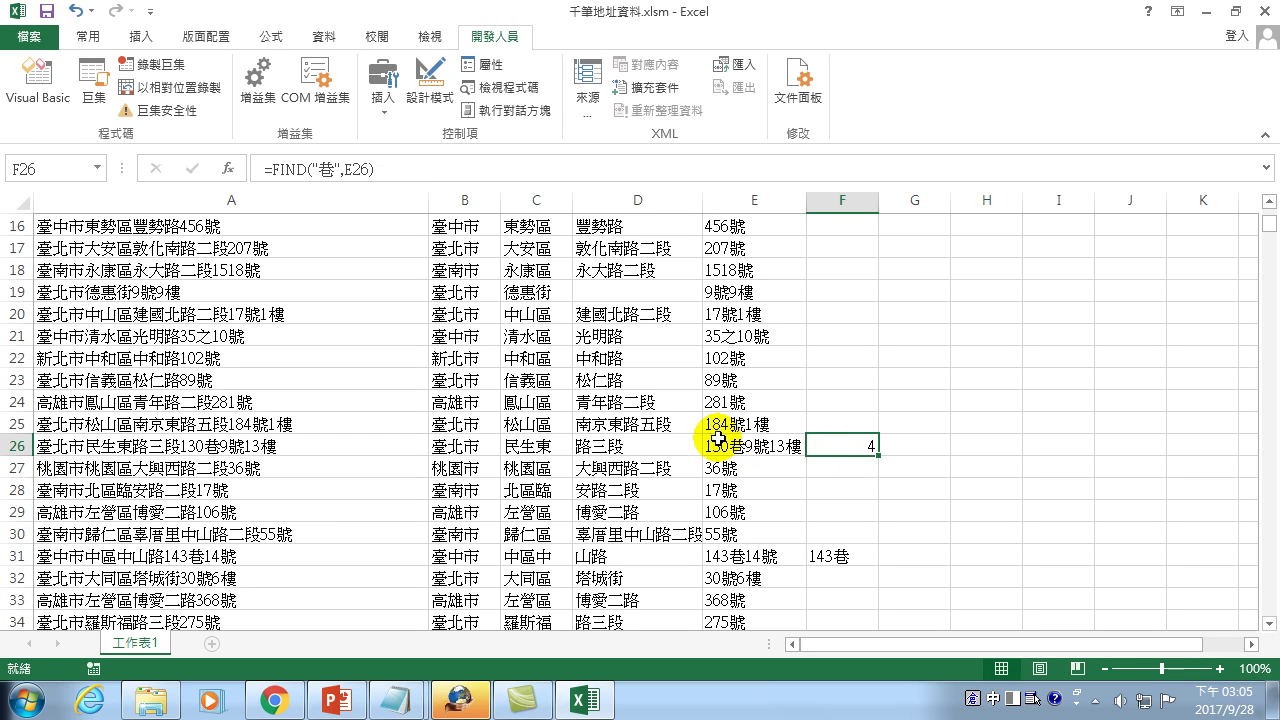
click(275, 169)
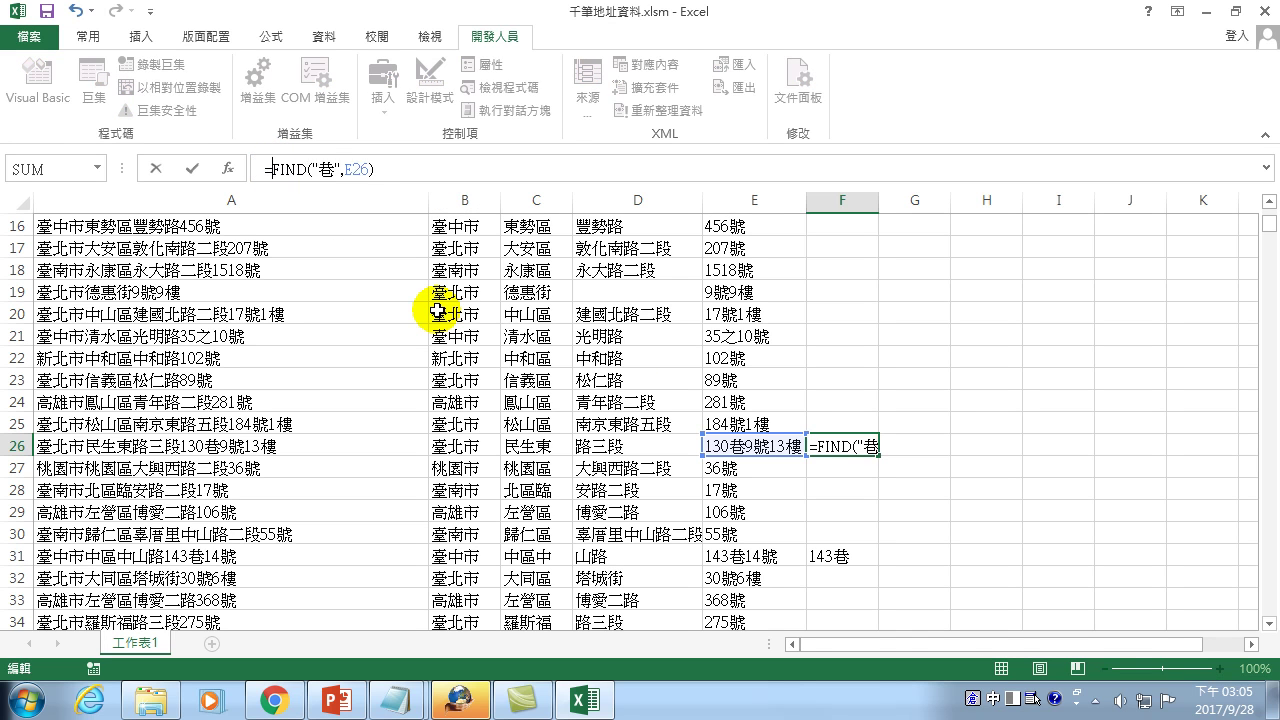
text(left)
key(Tab)
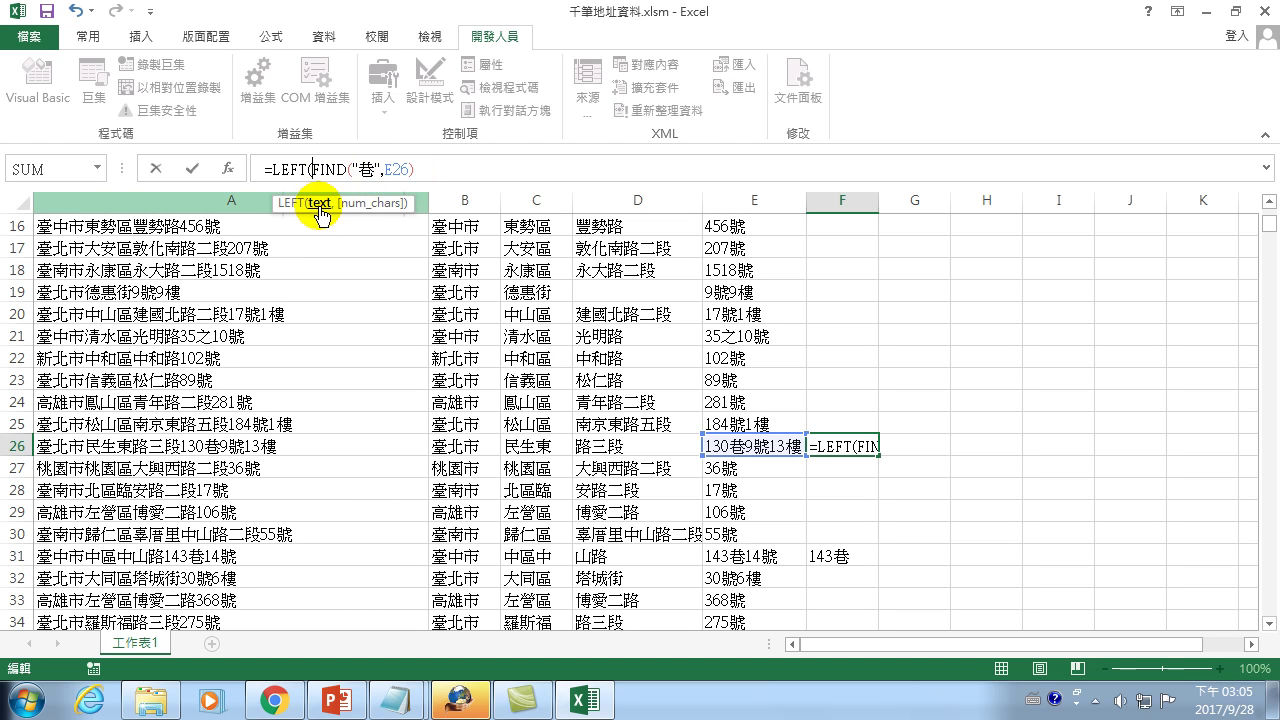
click(752, 447)
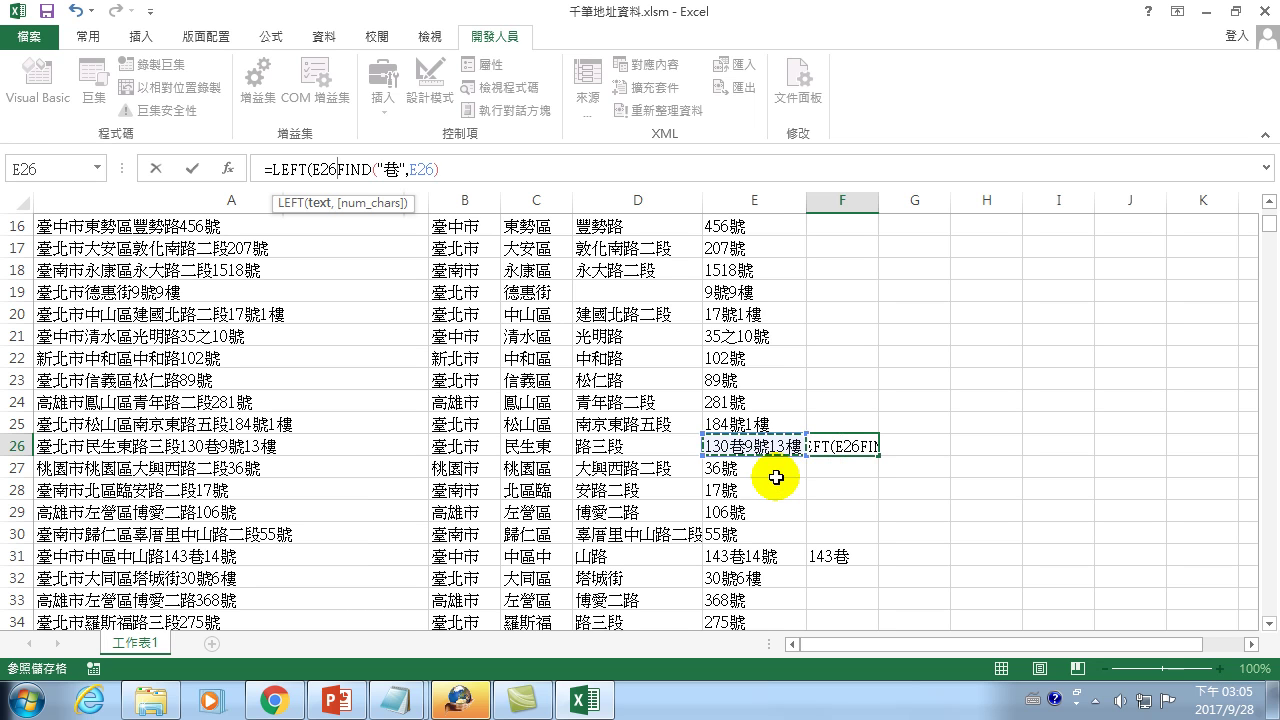
text(,)
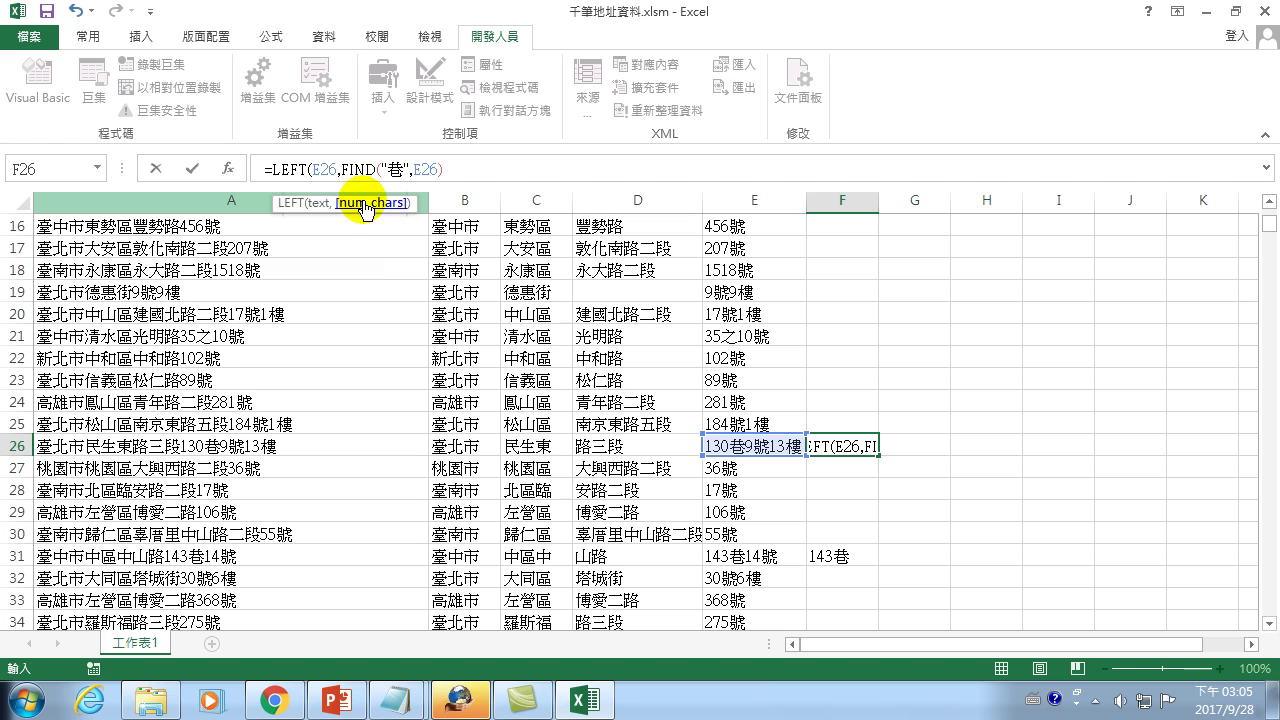
click(457, 166)
text())
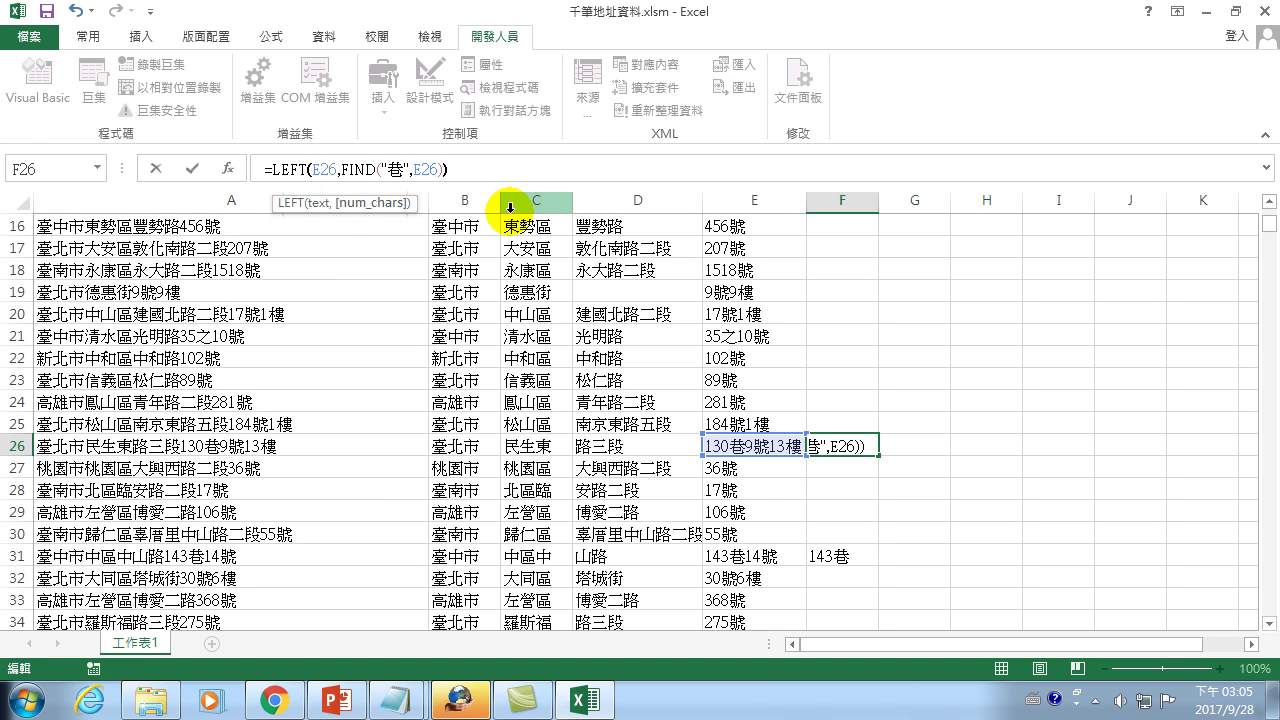
key(Return)
click(840, 446)
click(834, 441)
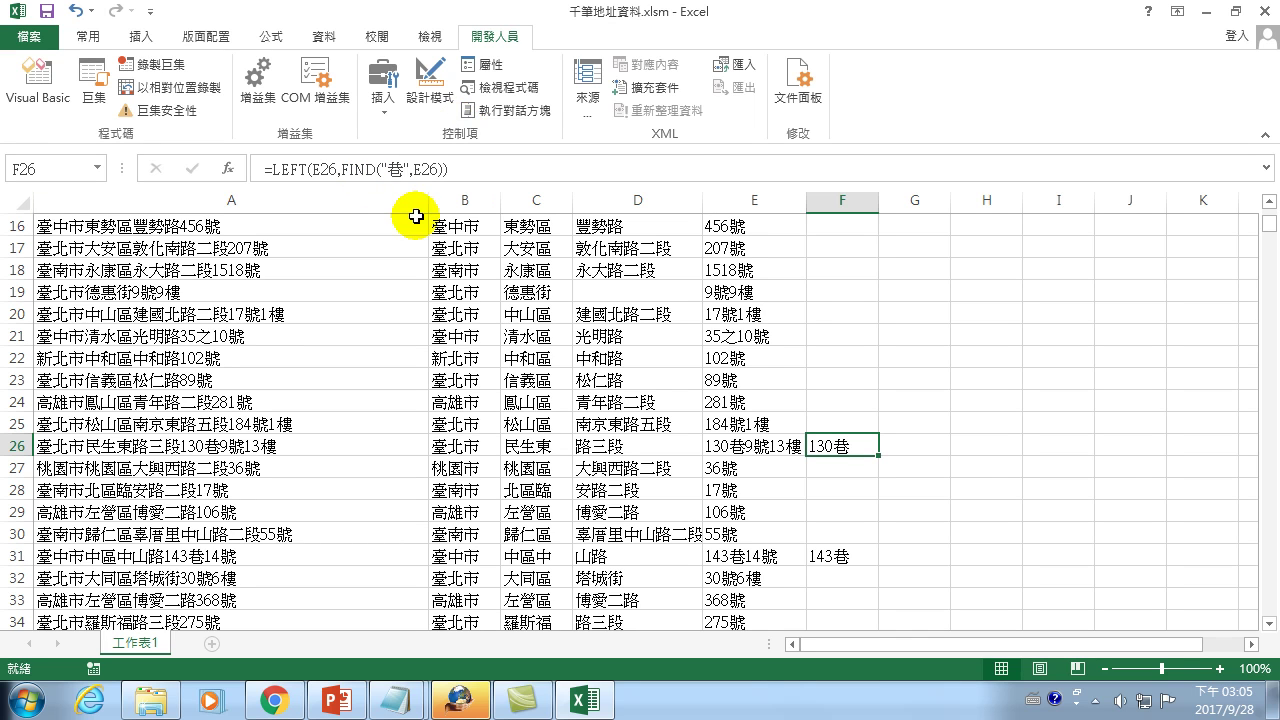
Step: Insert IF(FIND("巷",E26), at the start of F26's formula, ahead of LEFT
click(271, 168)
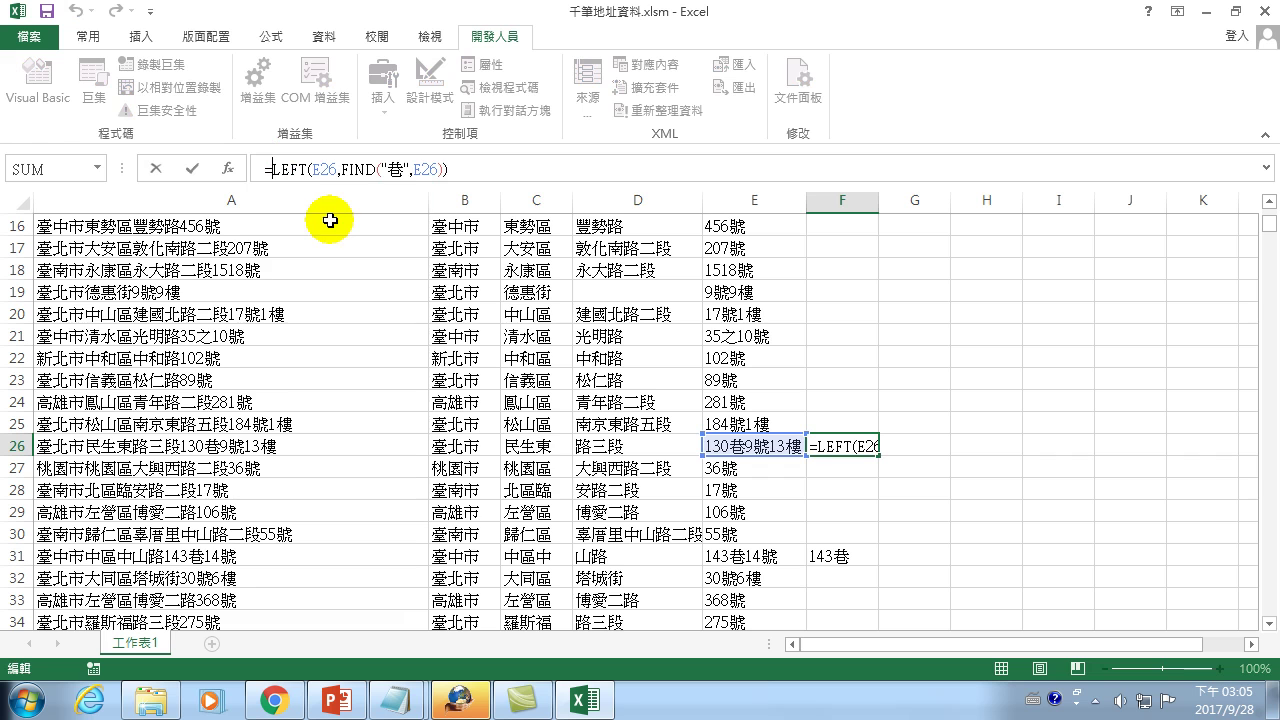
text(fin)
key(BackSpace)
key(BackSpace)
key(BackSpace)
text(if)
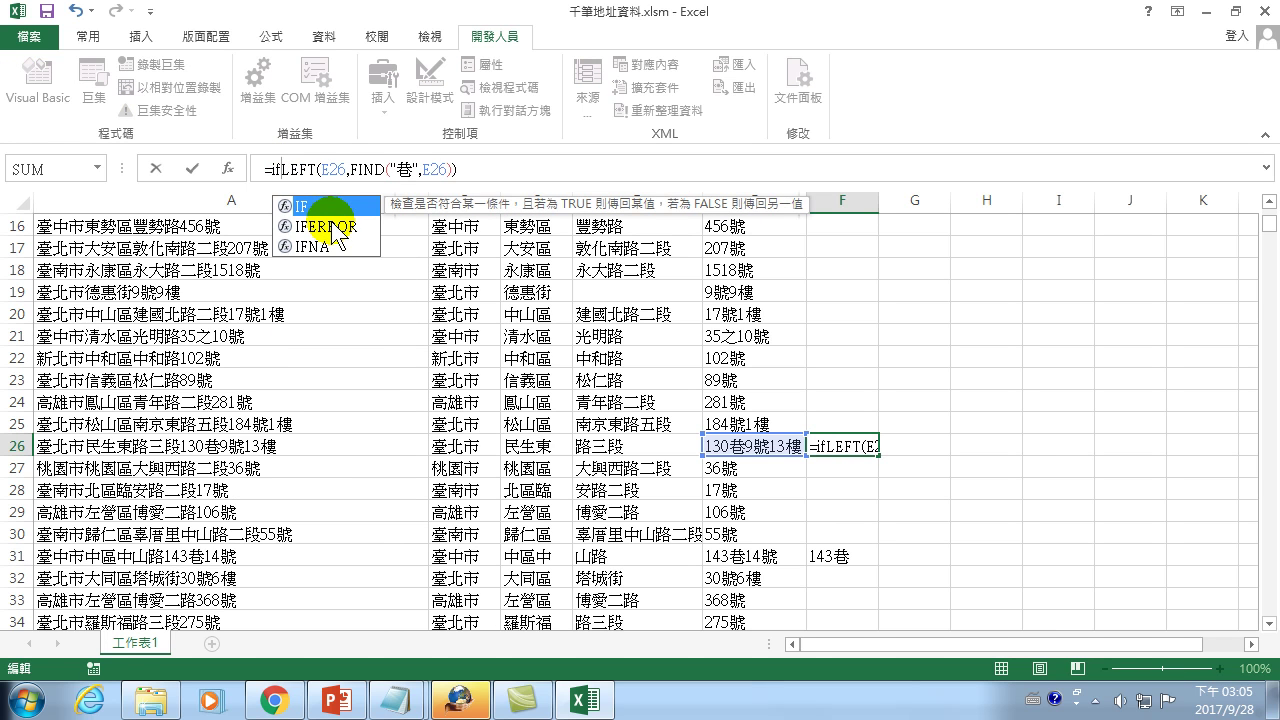
double_click(330, 218)
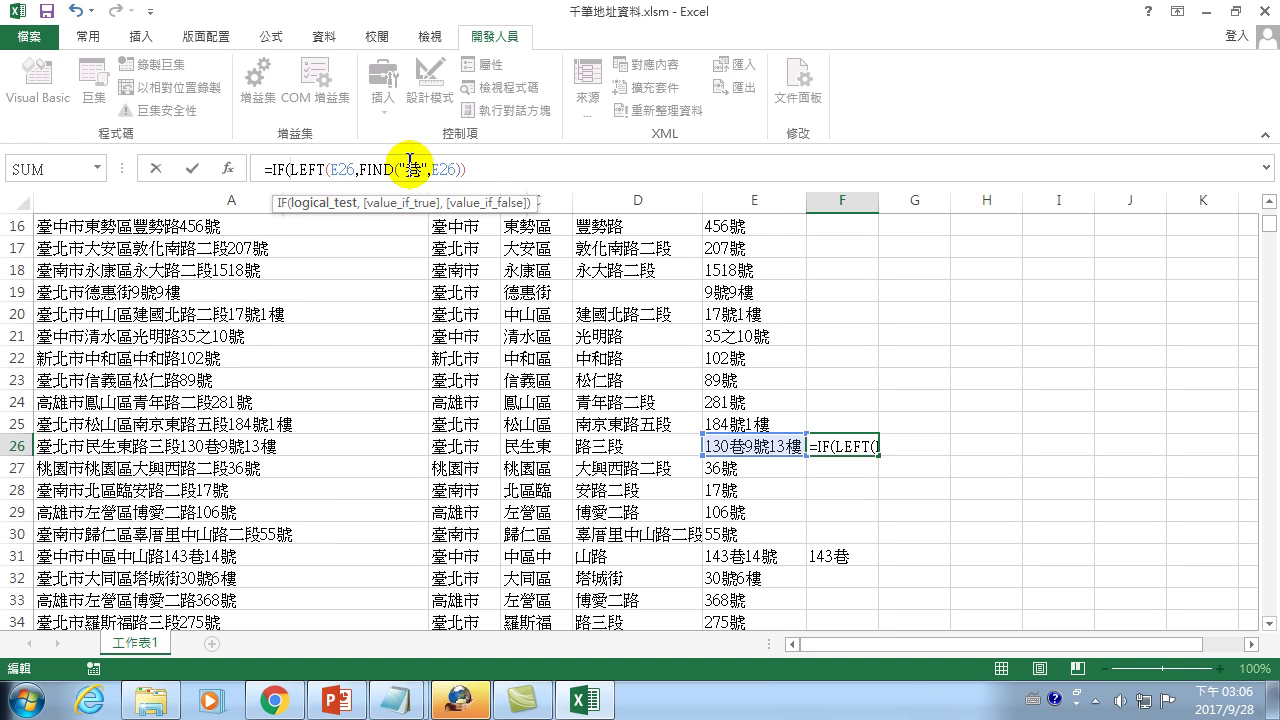
text(FIND()
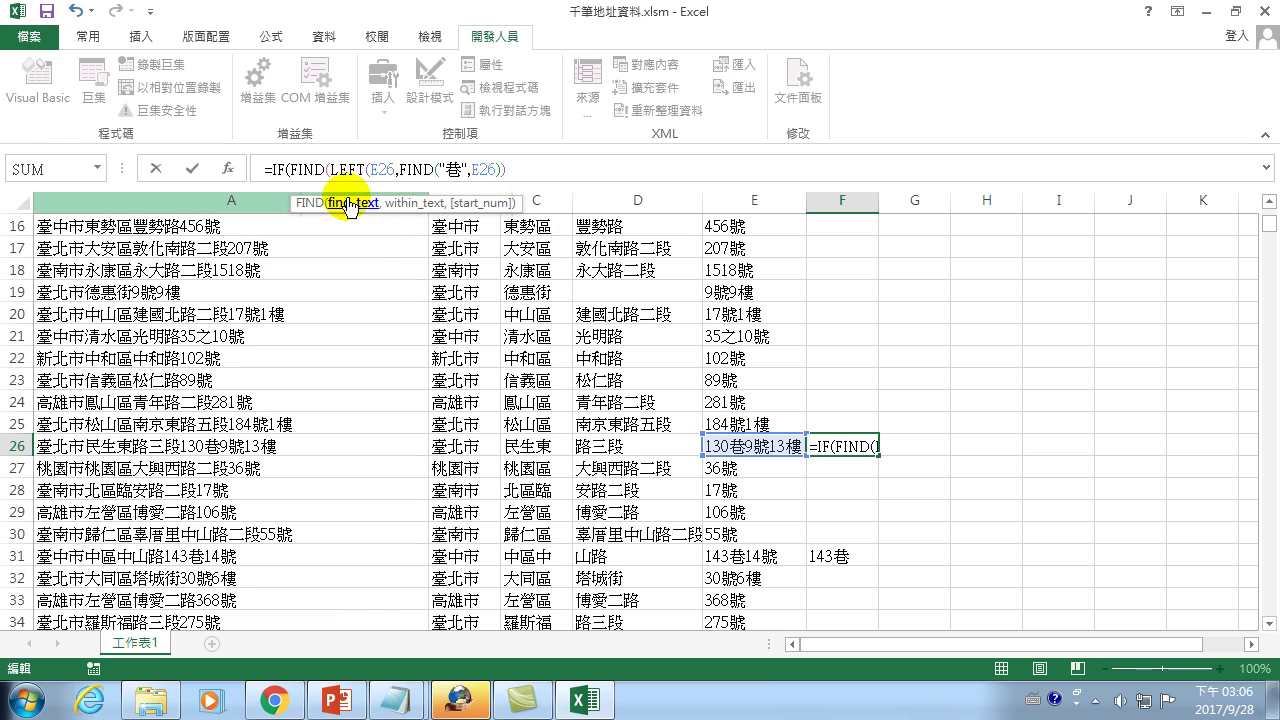
text(")
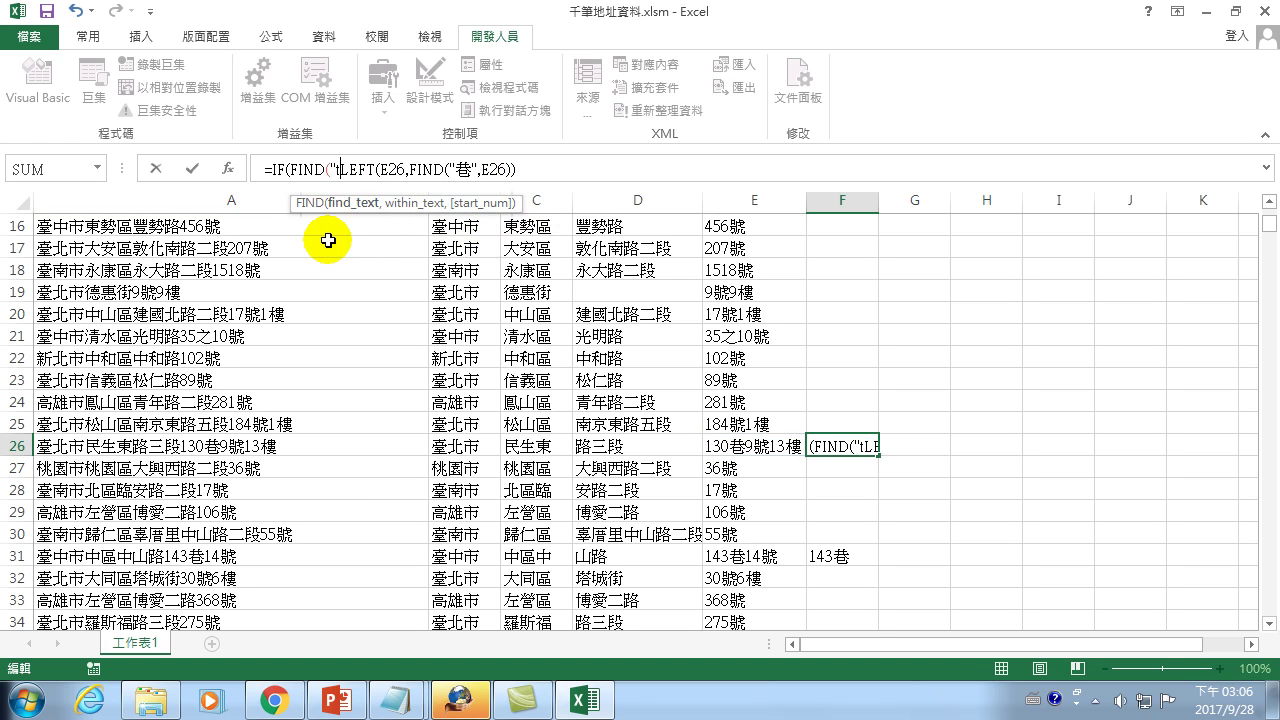
key(ctrl+space)
text(tu)
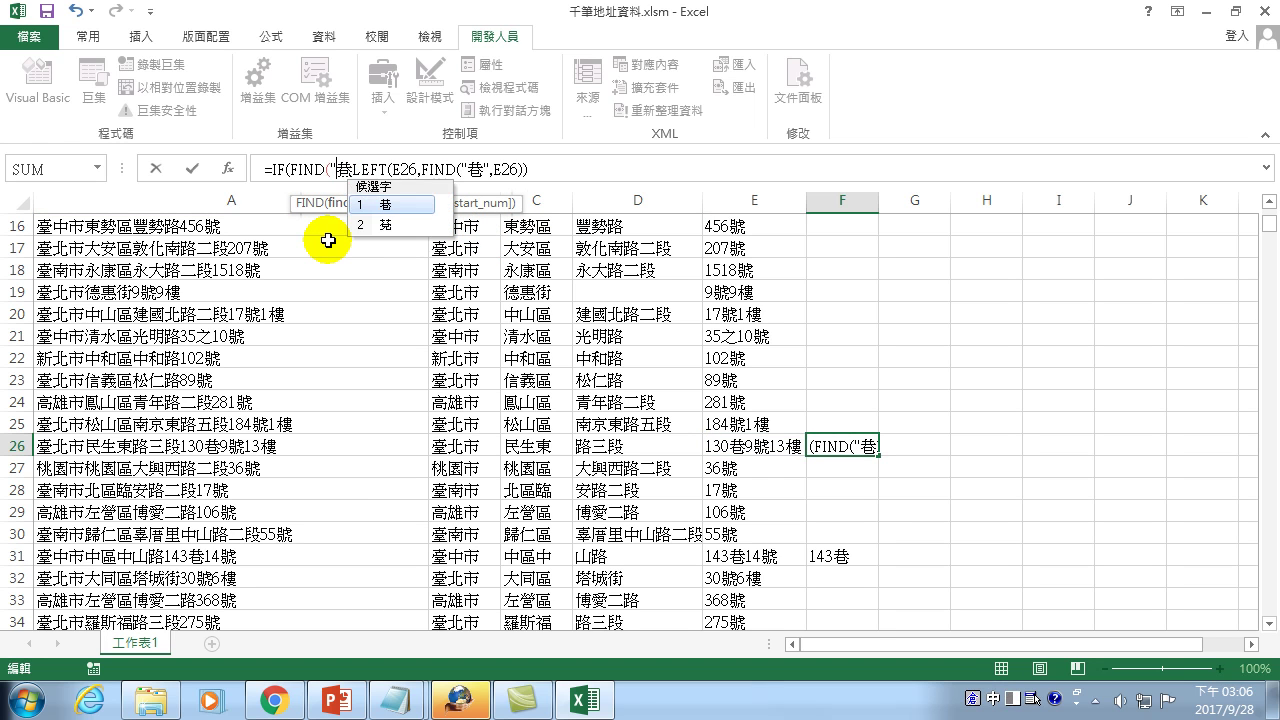
key(space)
text(",)
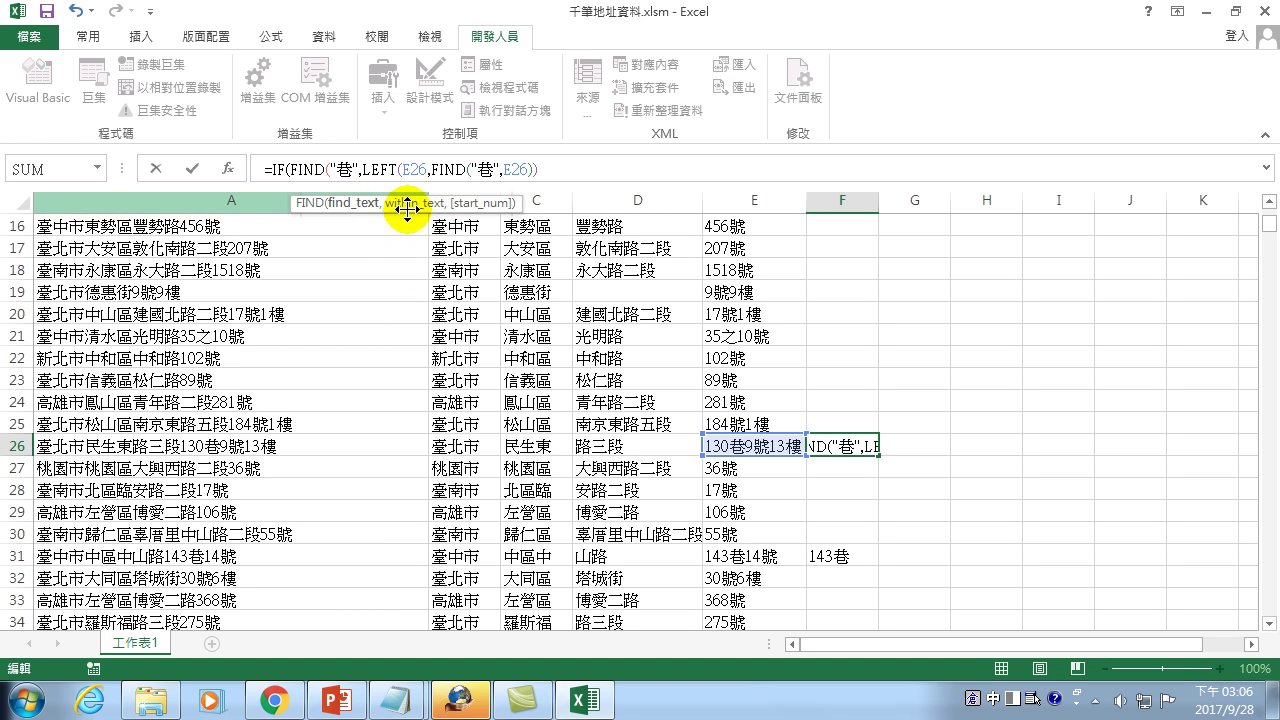
click(751, 446)
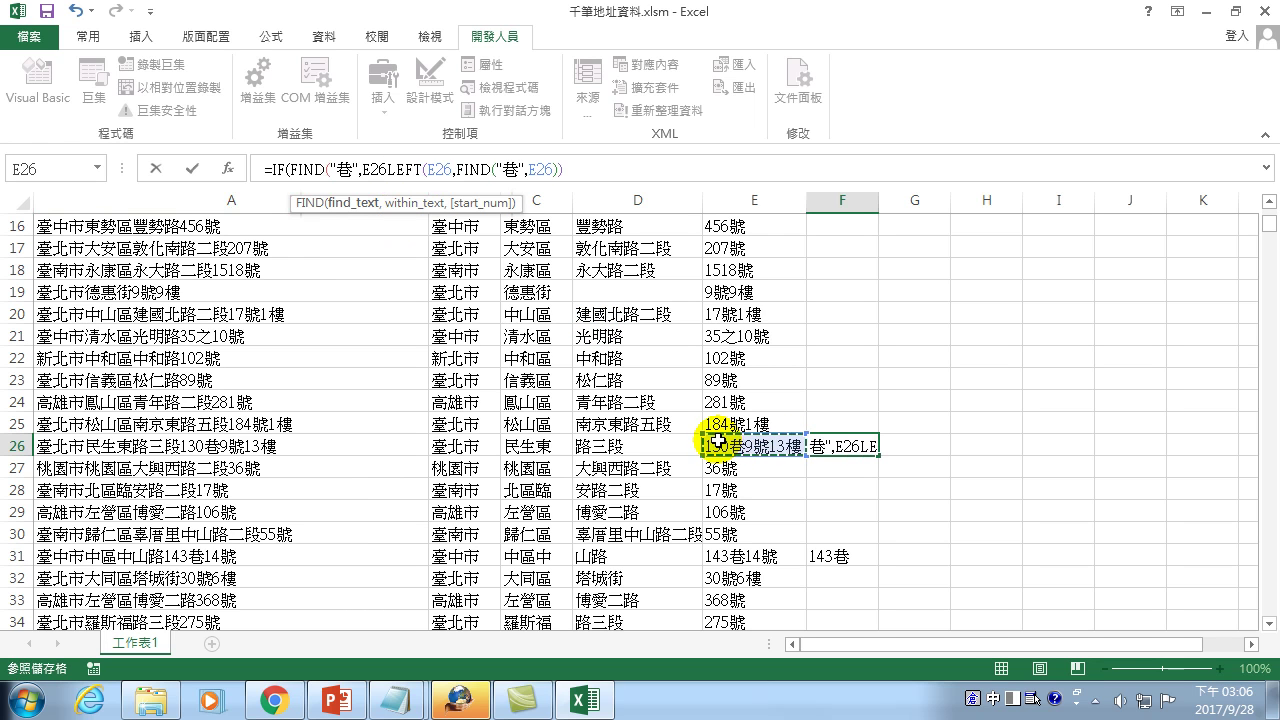
text())
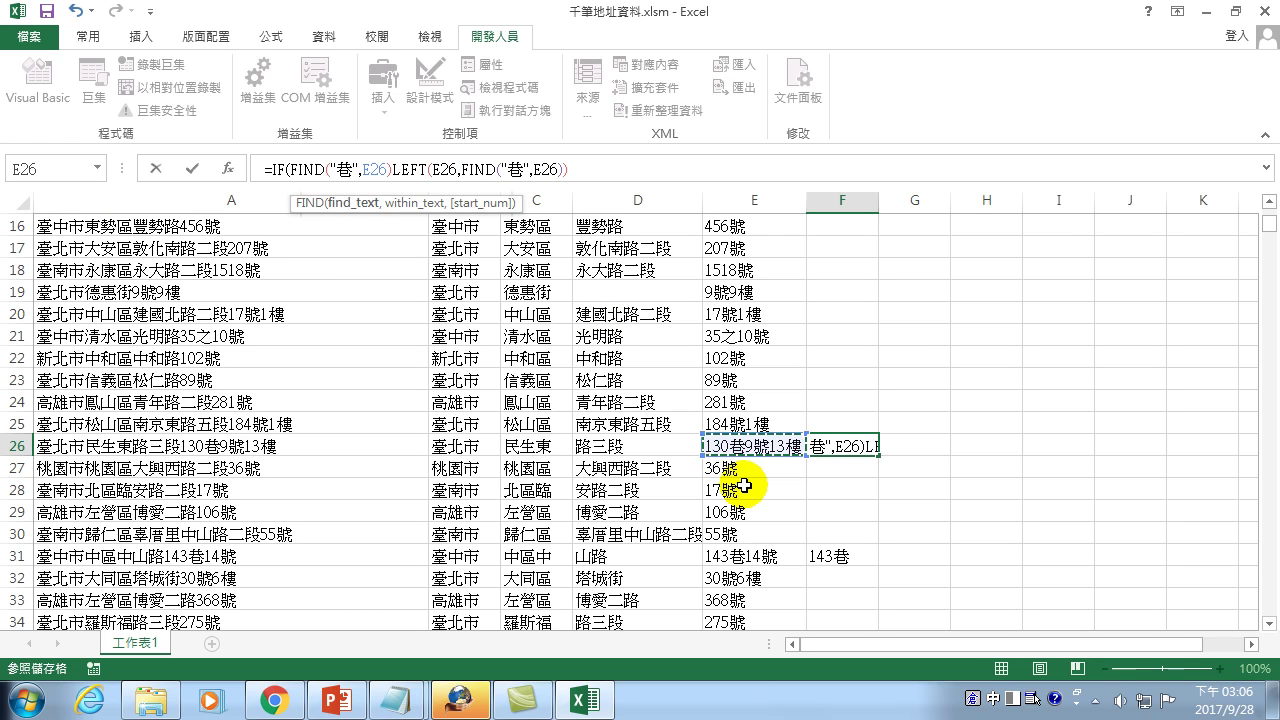
text(,)
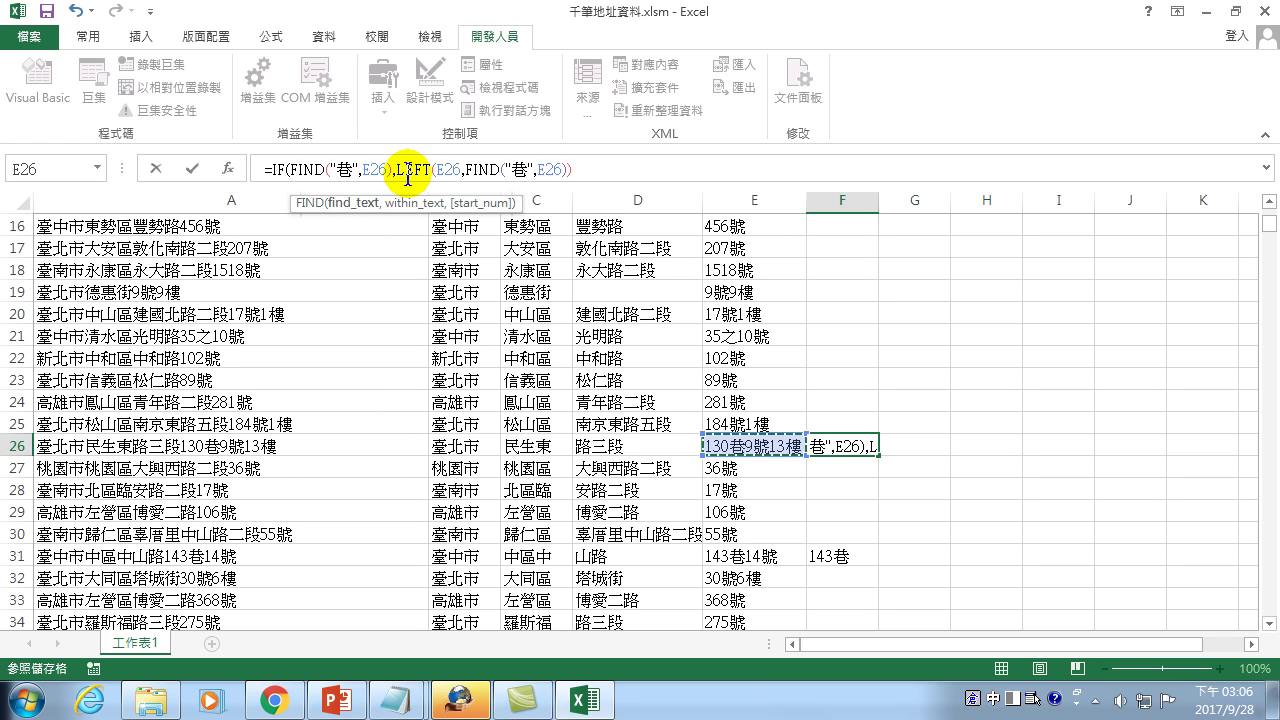
Step: Close the IF with an empty-string fallback ,"") at the formula's end
click(601, 169)
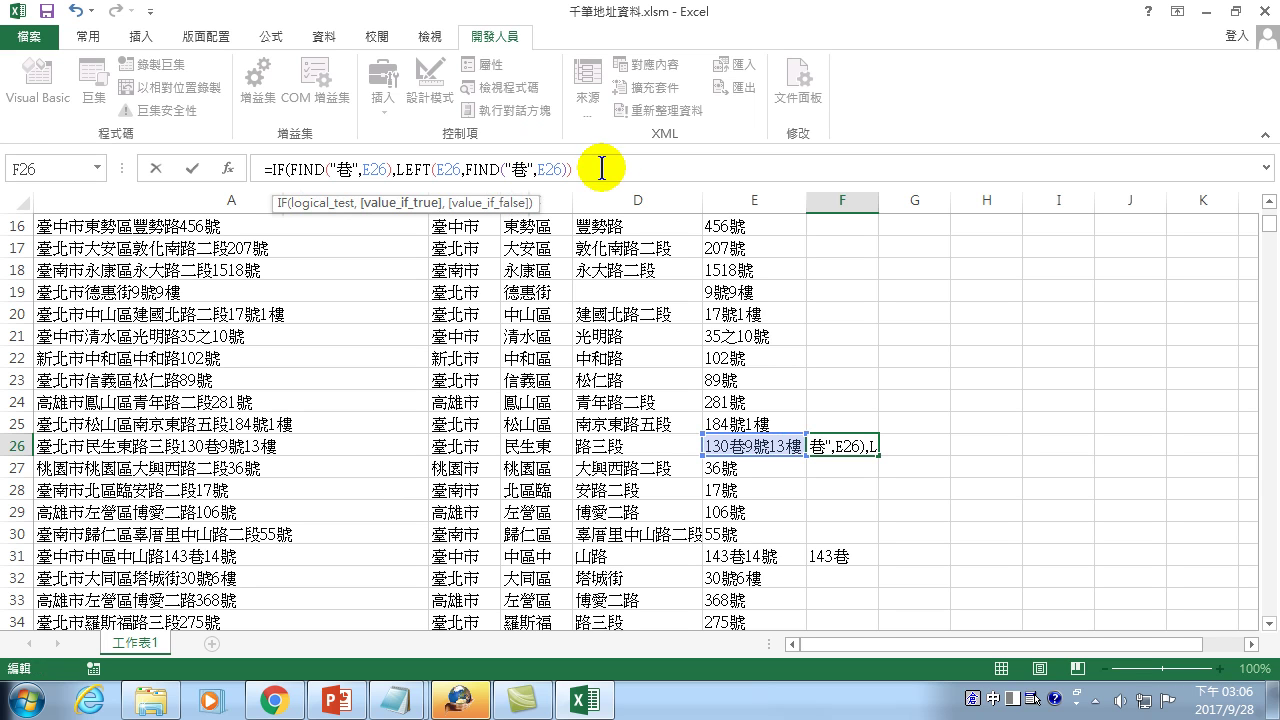
text(,"")
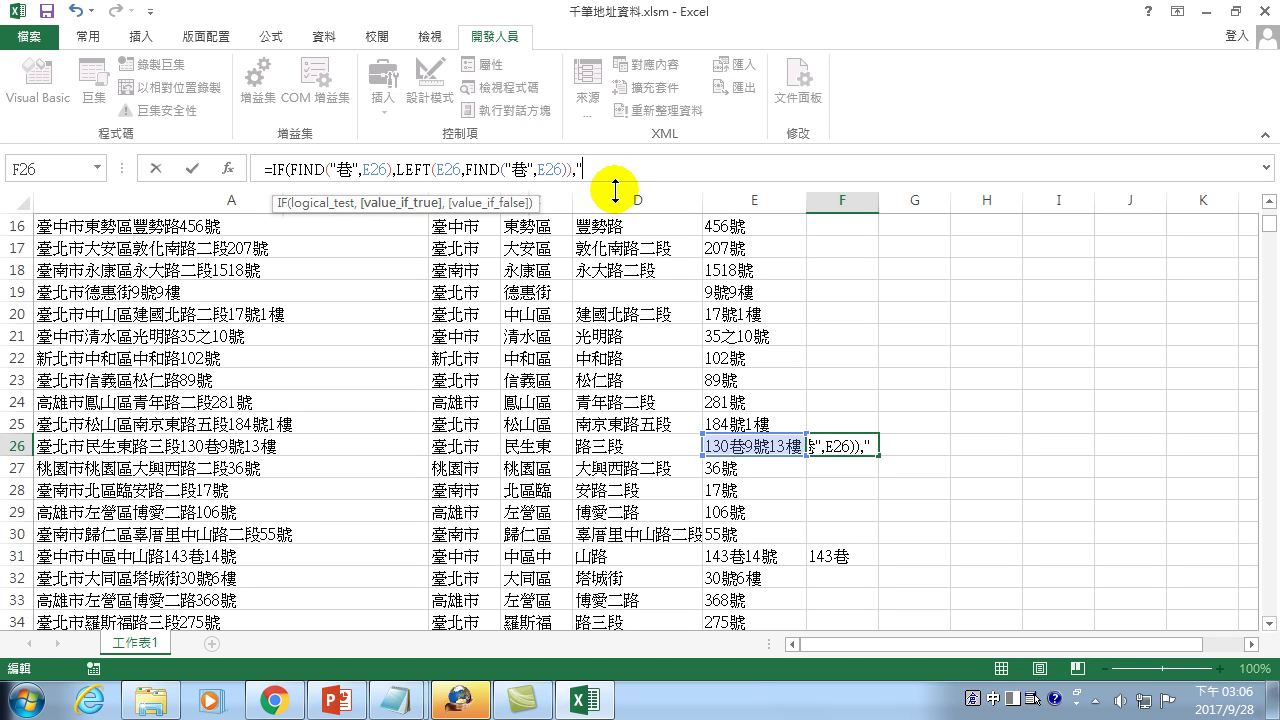
text())
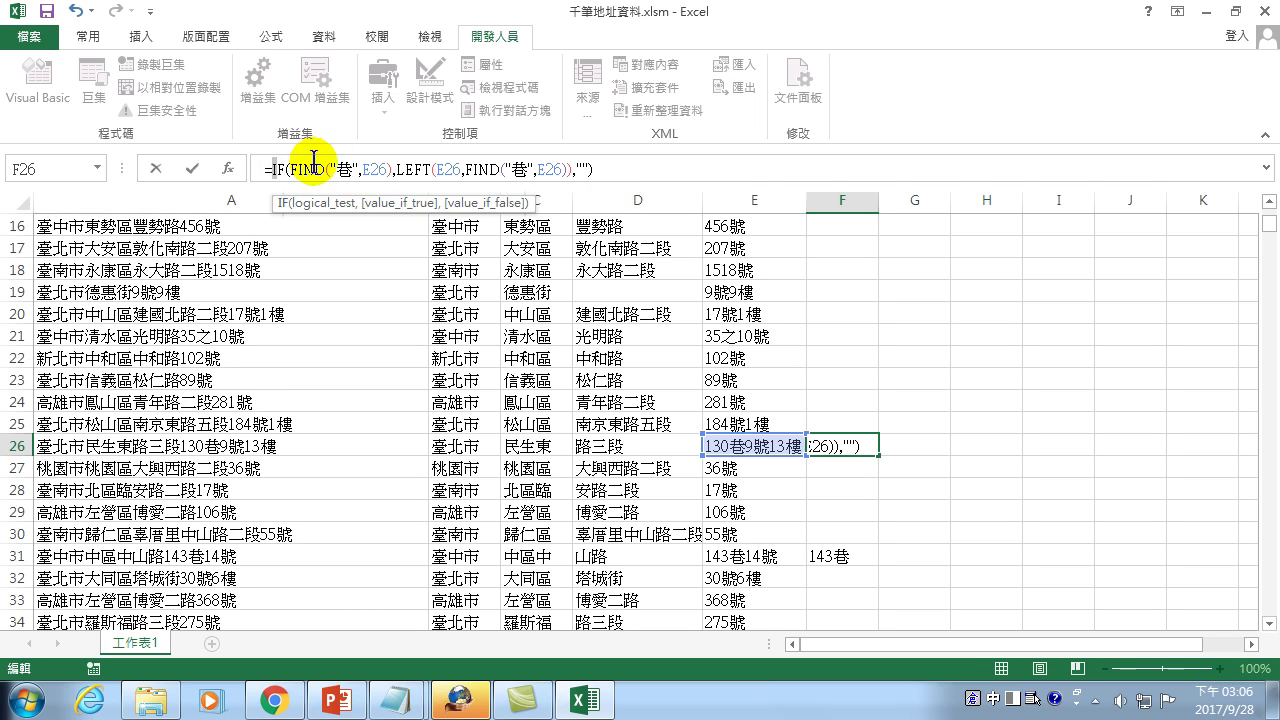
click(290, 170)
click(269, 170)
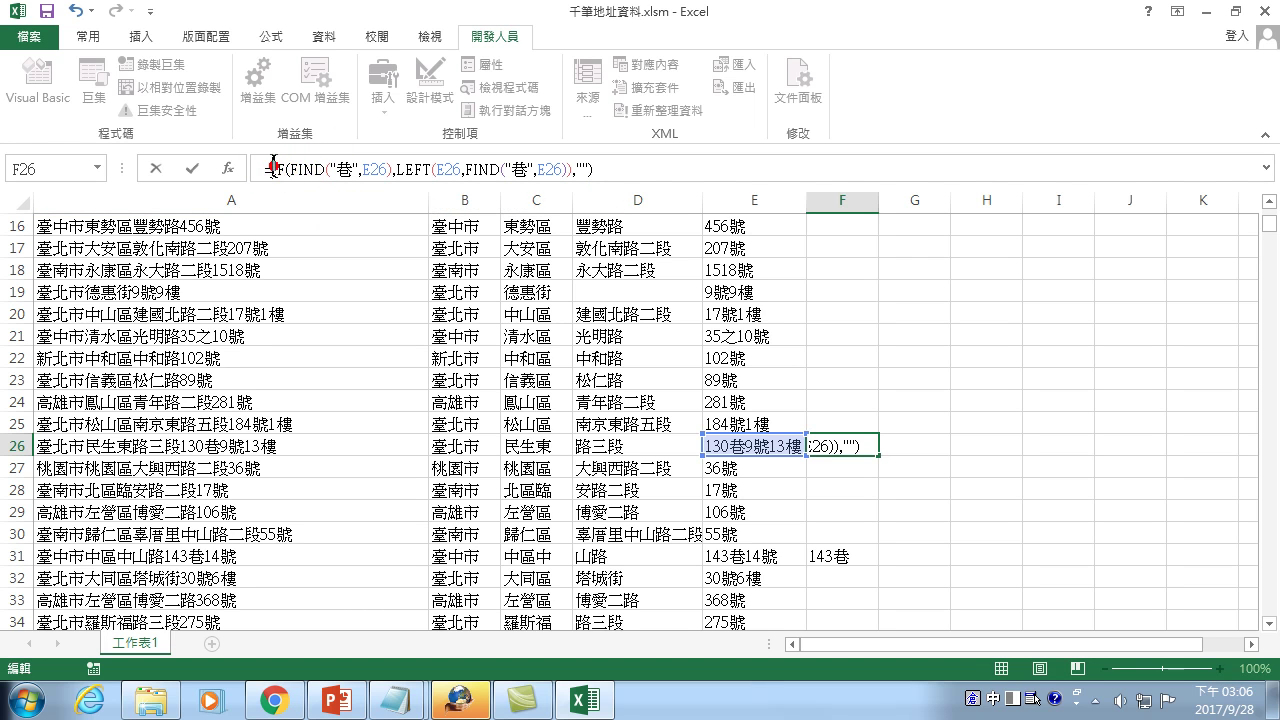
double_click(360, 170)
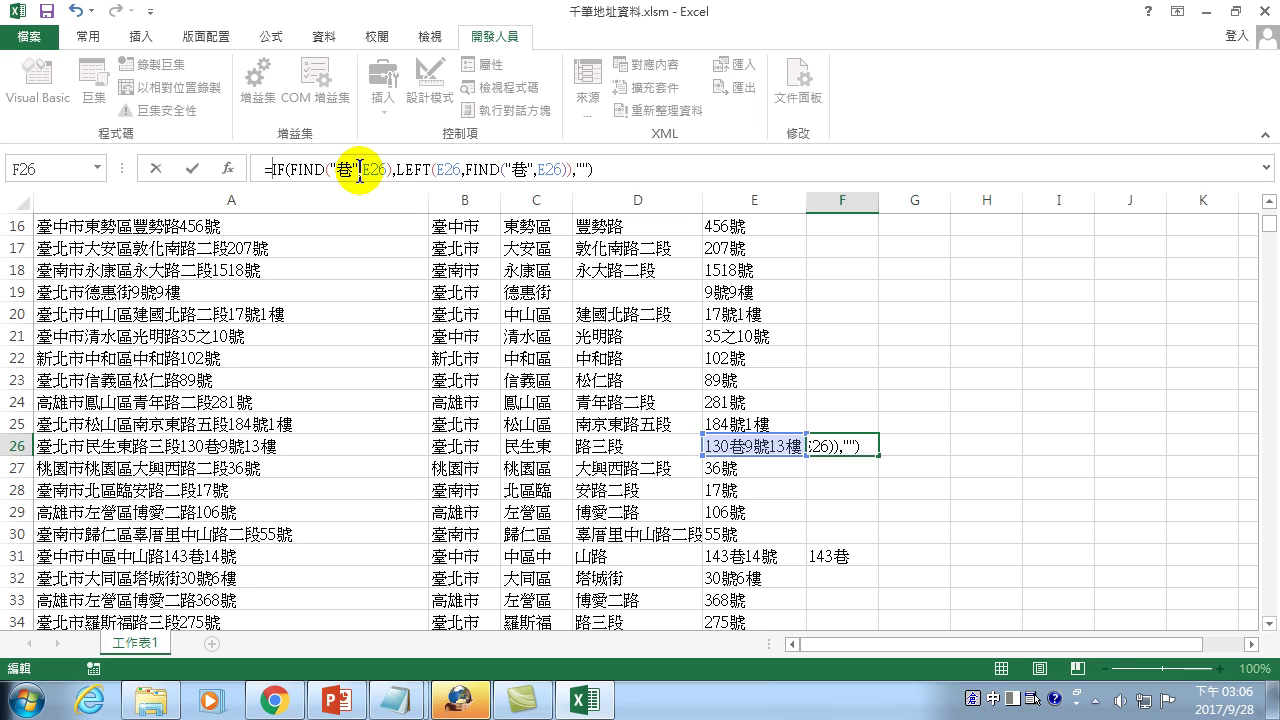
click(768, 448)
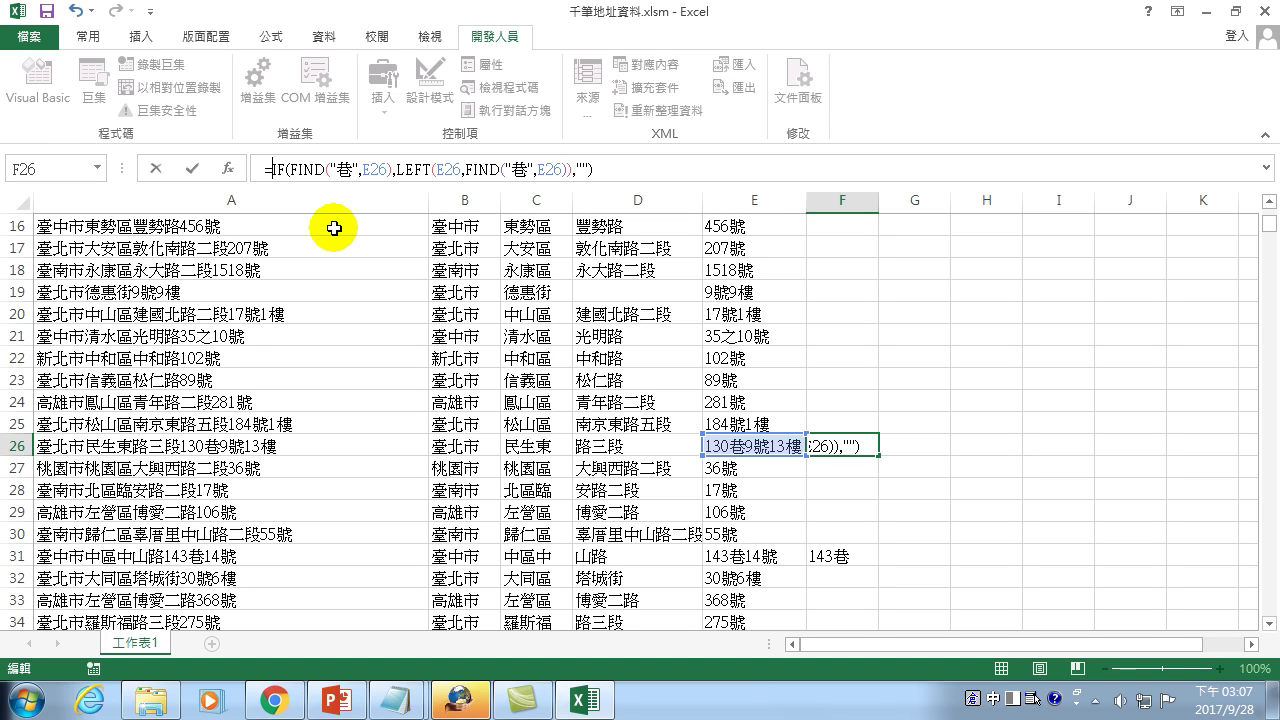
Step: Prefix F26's formula with IFERROR( and append ,"") so missing 巷 gives a blank
text(if)
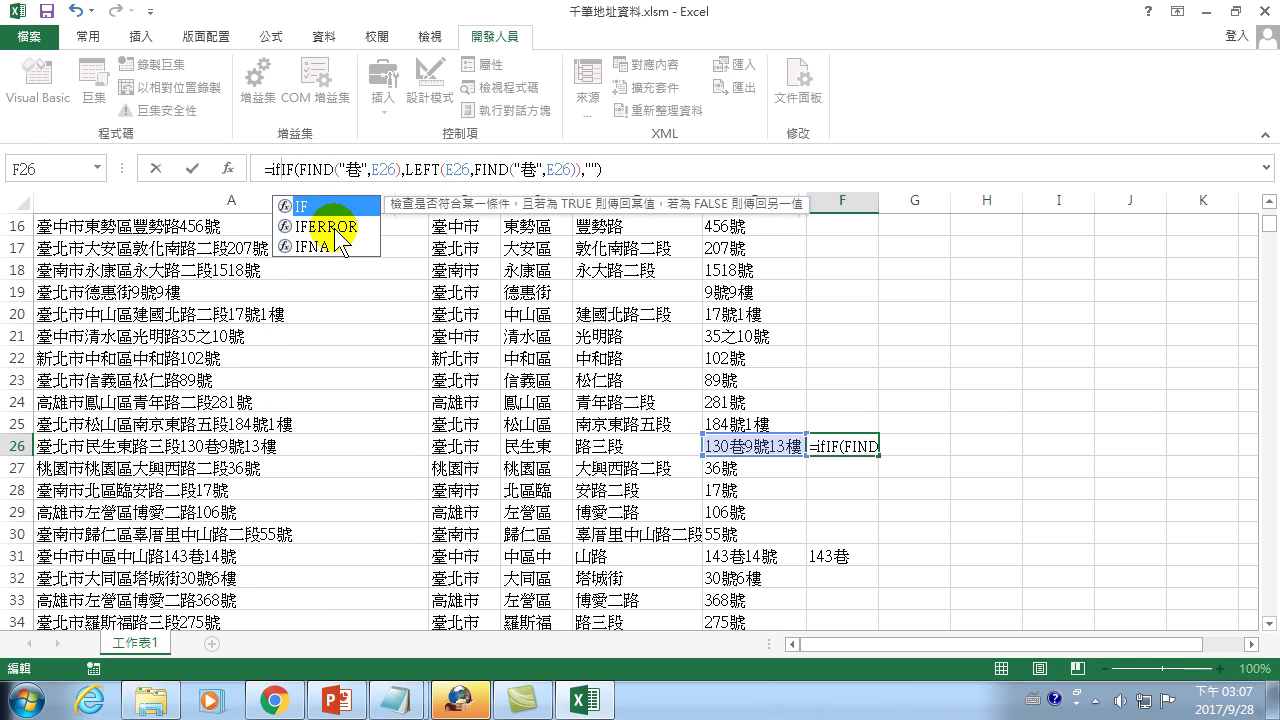
click(336, 230)
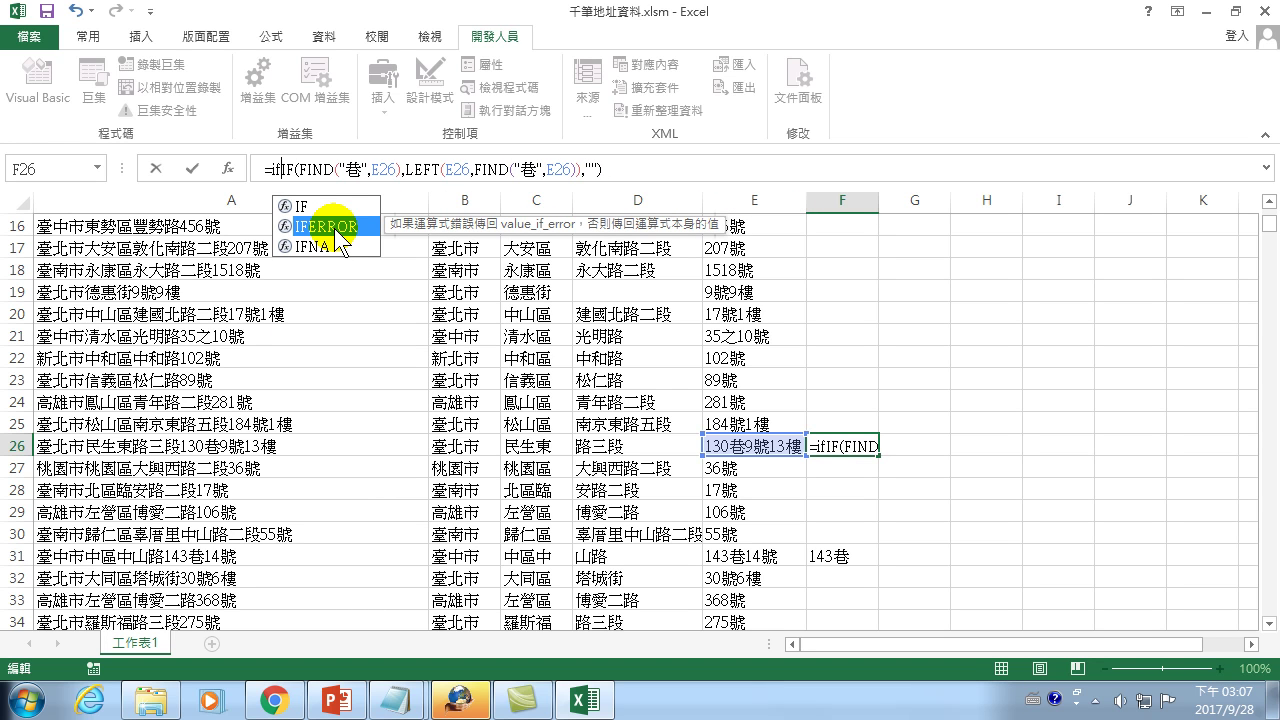
double_click(334, 229)
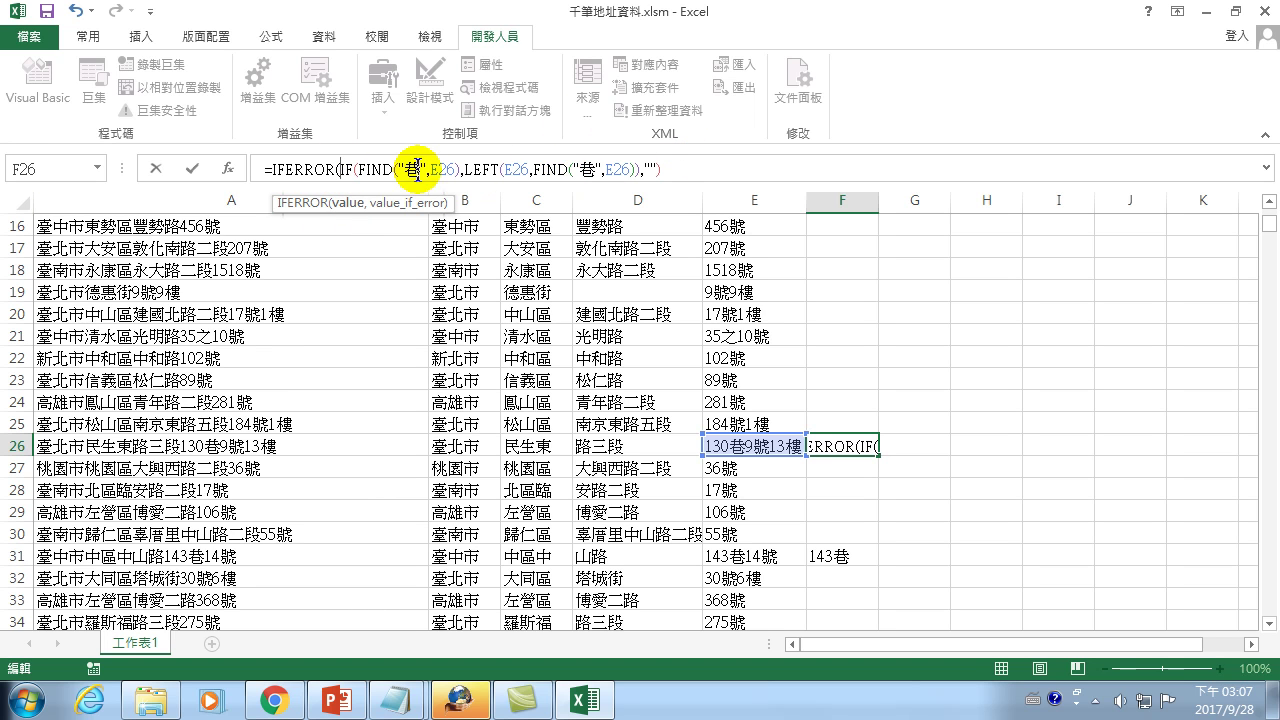
click(662, 172)
text(,)
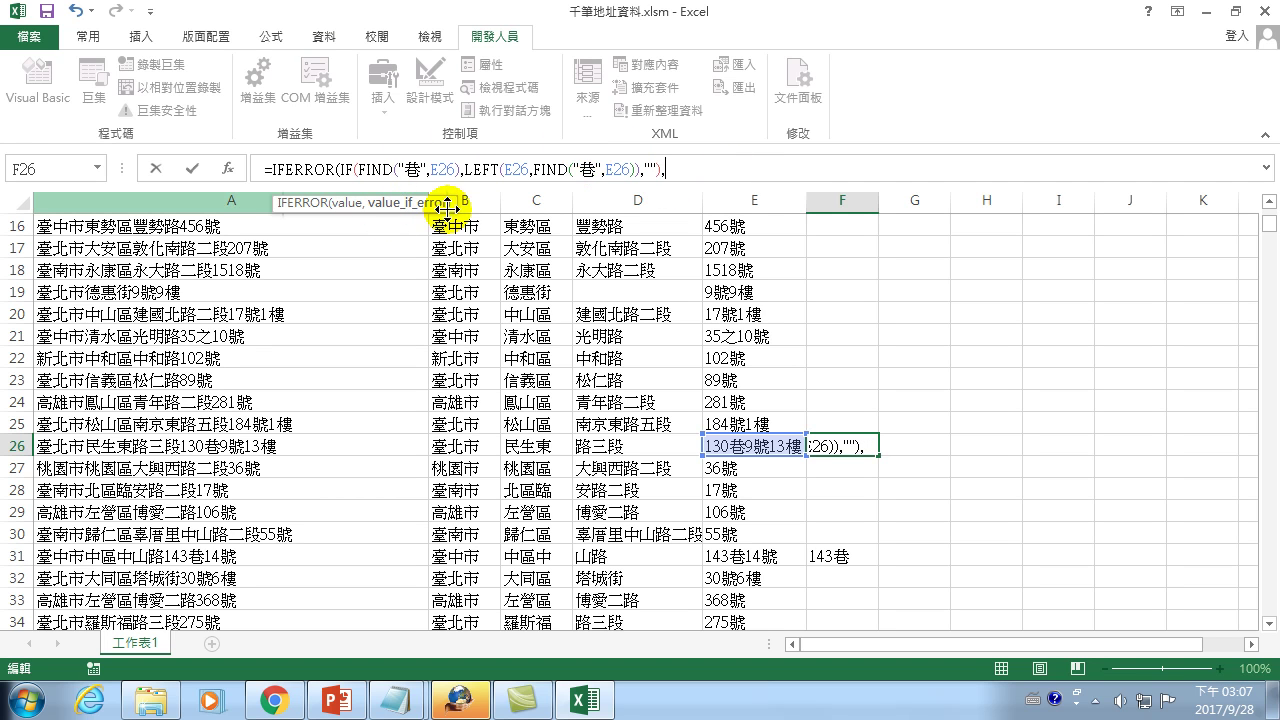
text(""))
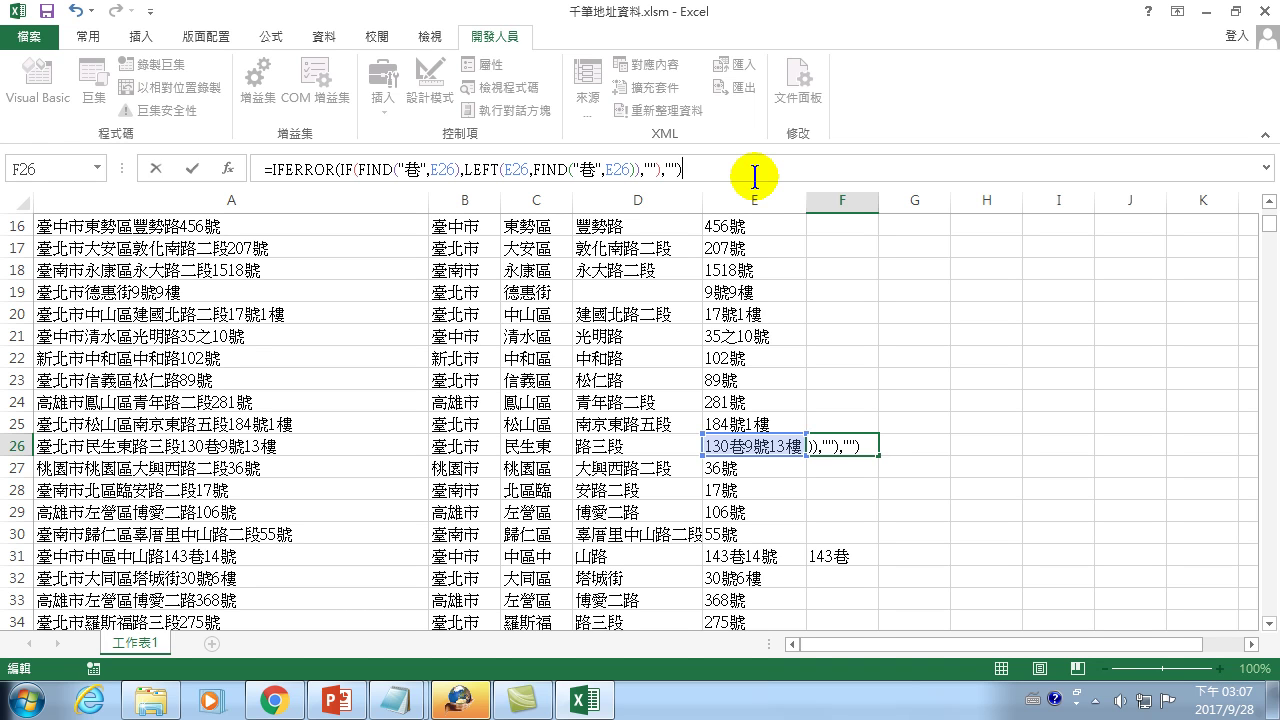
key(Return)
Step: Fill the F26 巷 formula down to F33 and up through F21
click(846, 446)
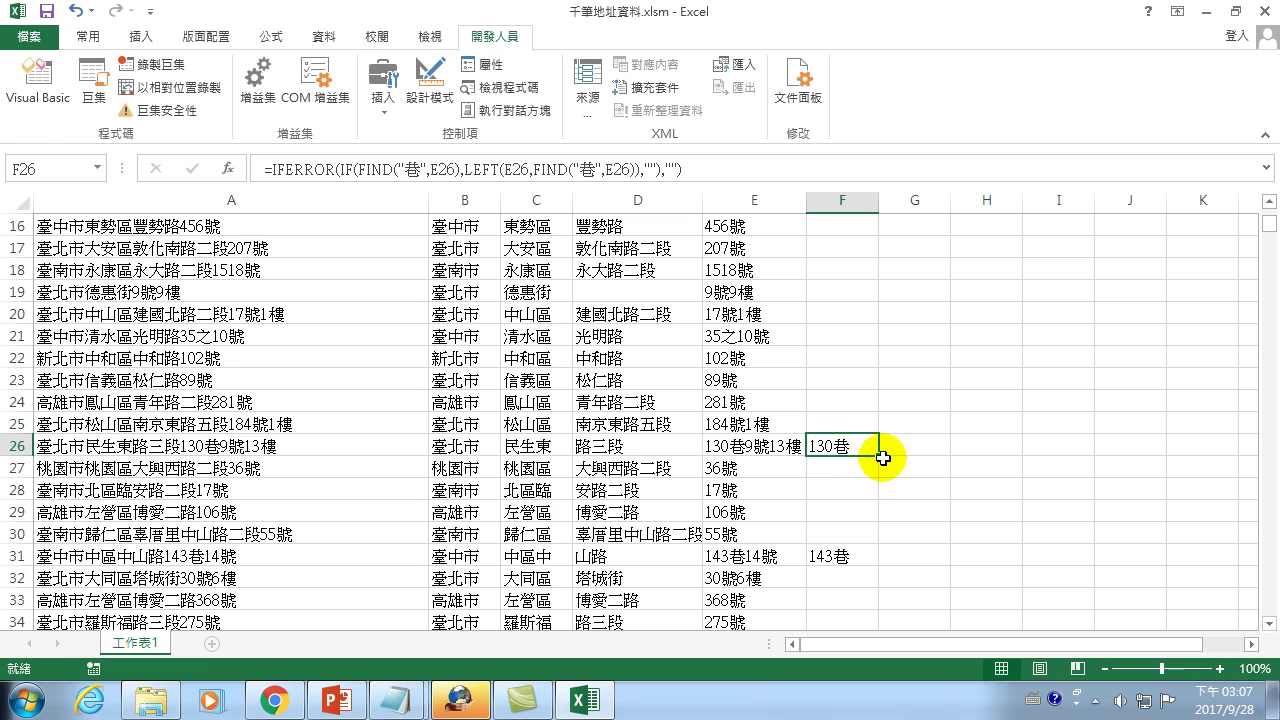
drag(883, 458, 878, 610)
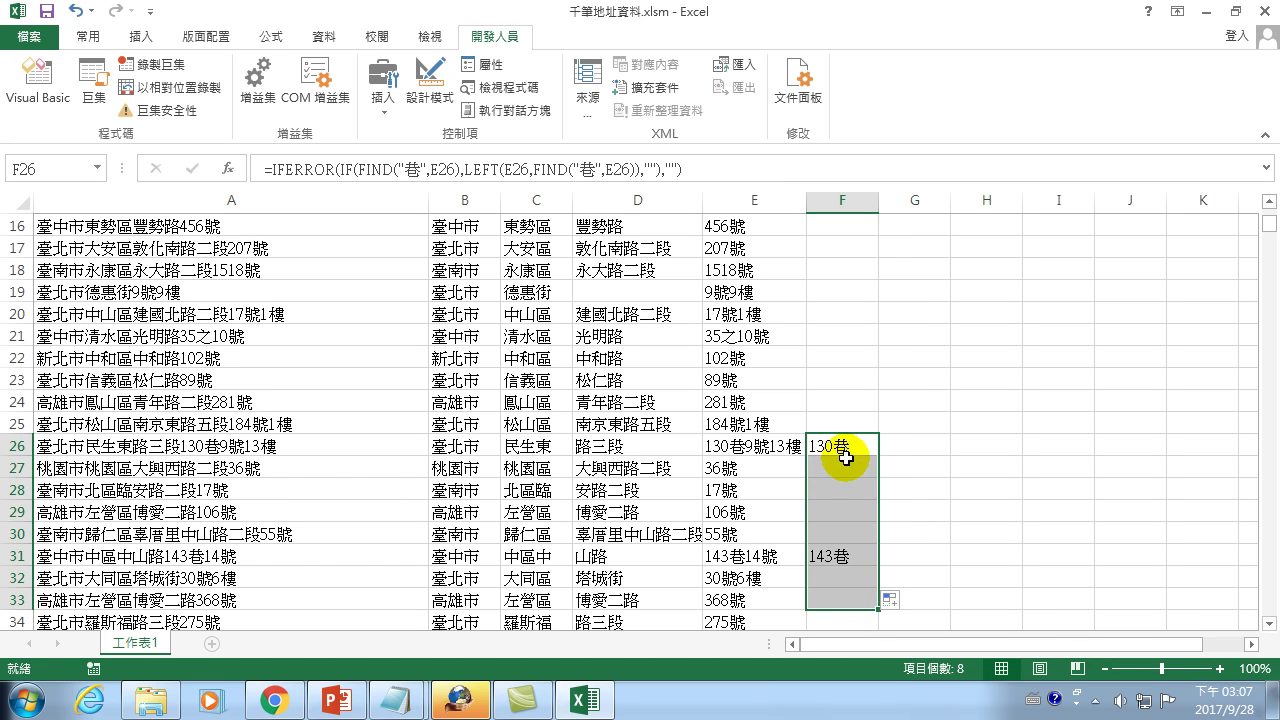
click(843, 446)
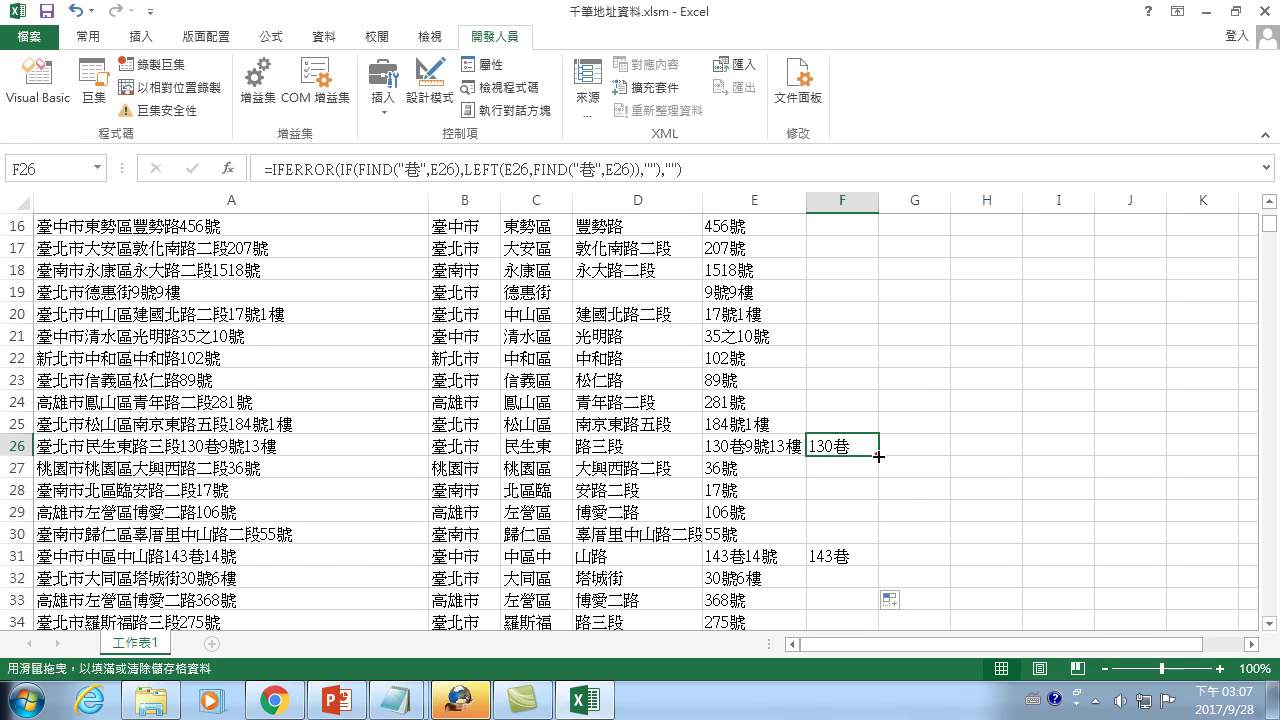
drag(877, 456, 866, 336)
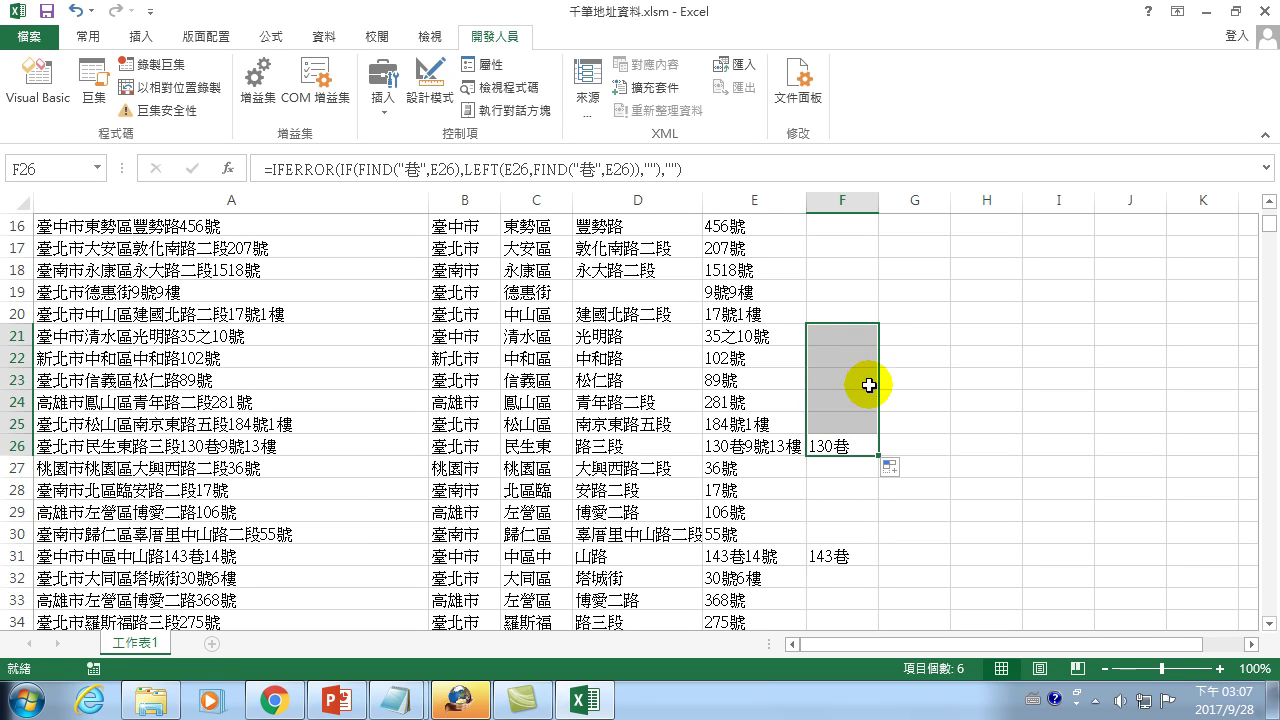
Step: Copy the full IFERROR 巷 formula text from F26's formula bar
click(851, 449)
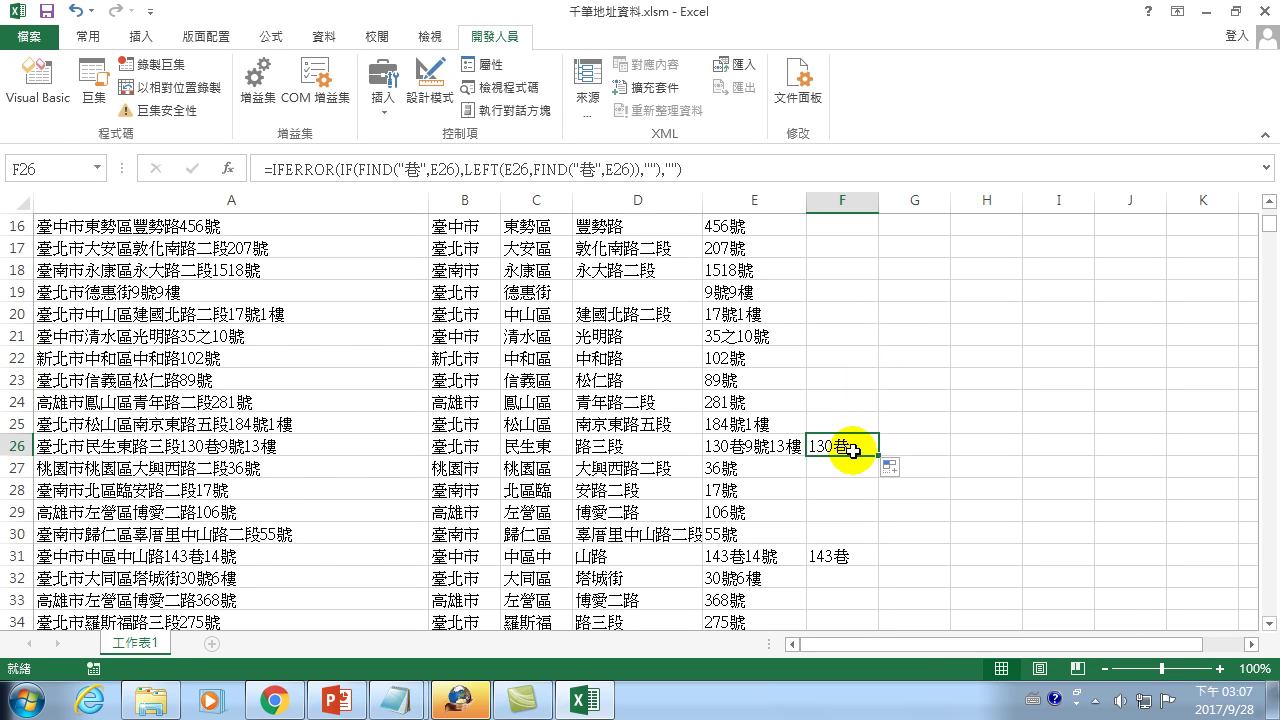
click(697, 167)
drag(676, 167, 258, 168)
key(ctrl+c)
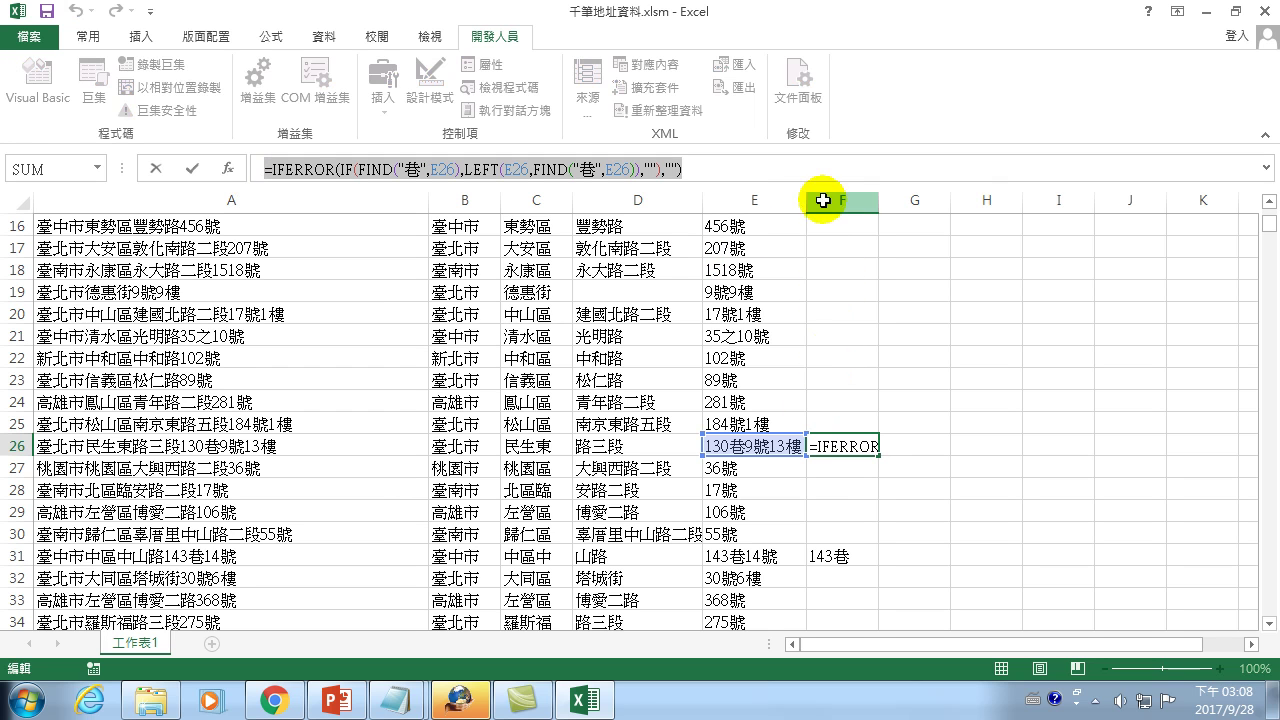
click(845, 447)
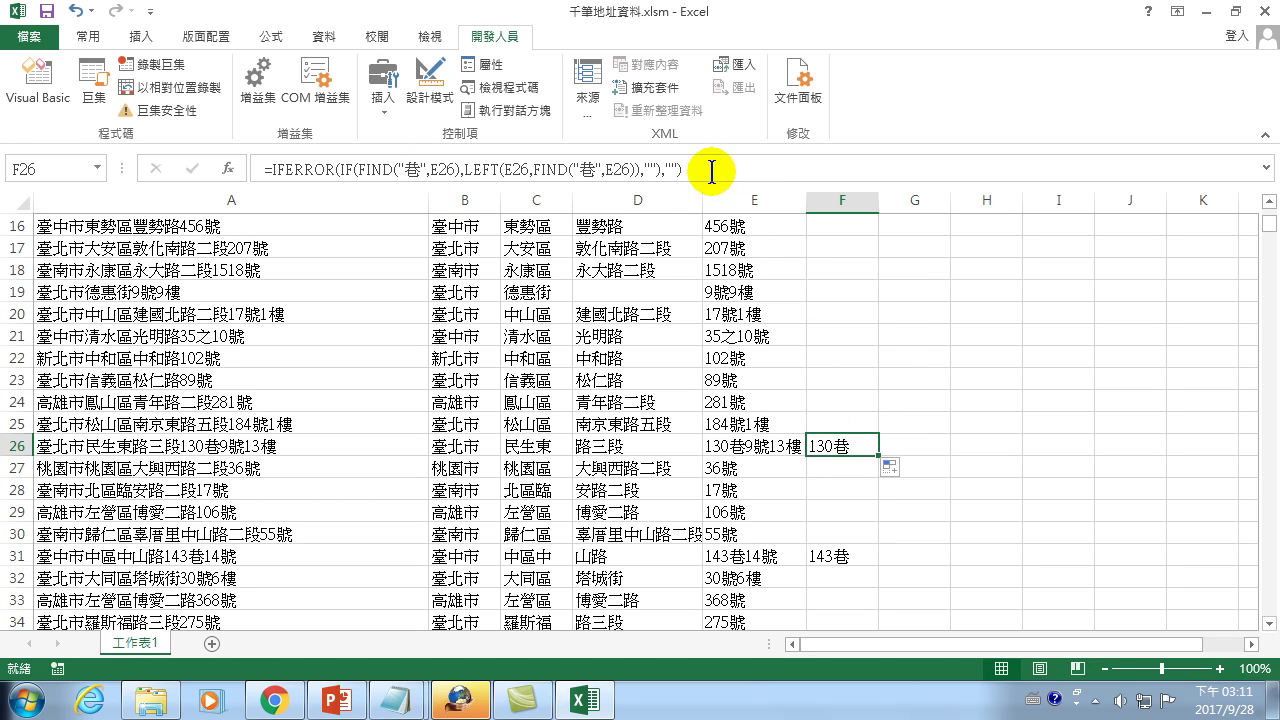
drag(711, 172, 157, 167)
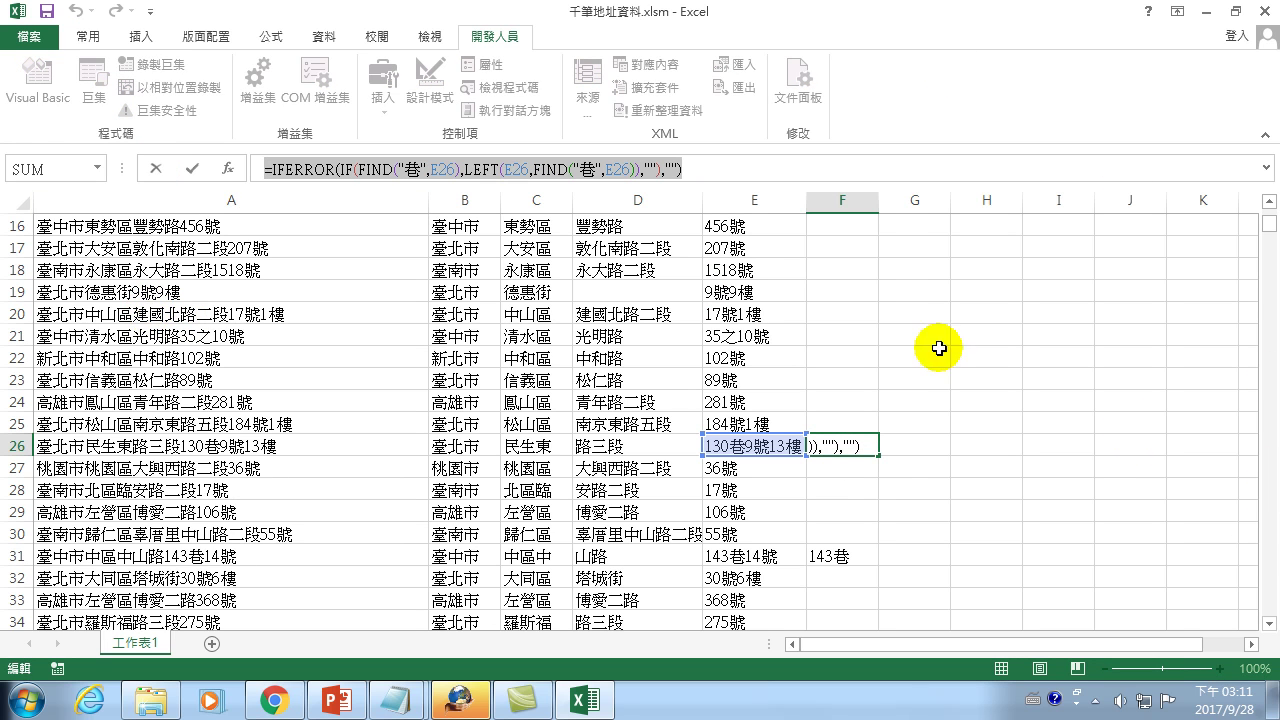
key(ctrl+Return)
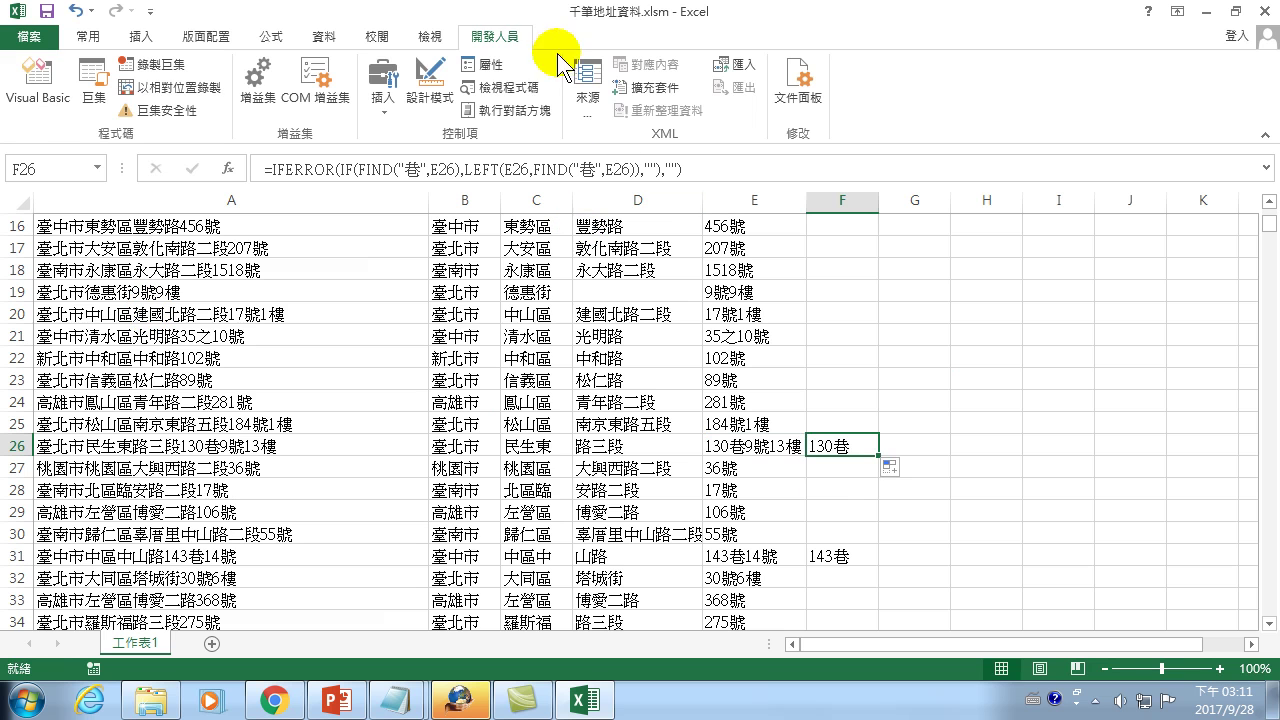
Step: Choose 縣市拆分1 from the macro list and open its Module2 code for editing
click(86, 76)
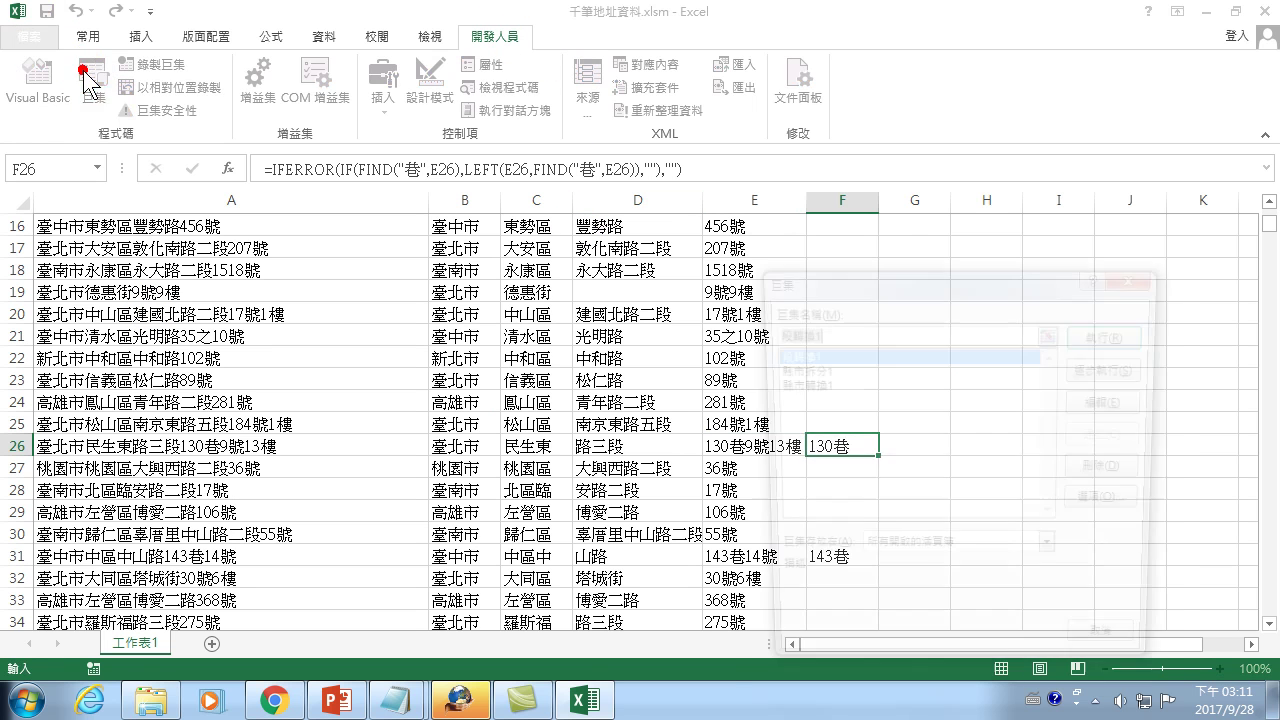
click(790, 369)
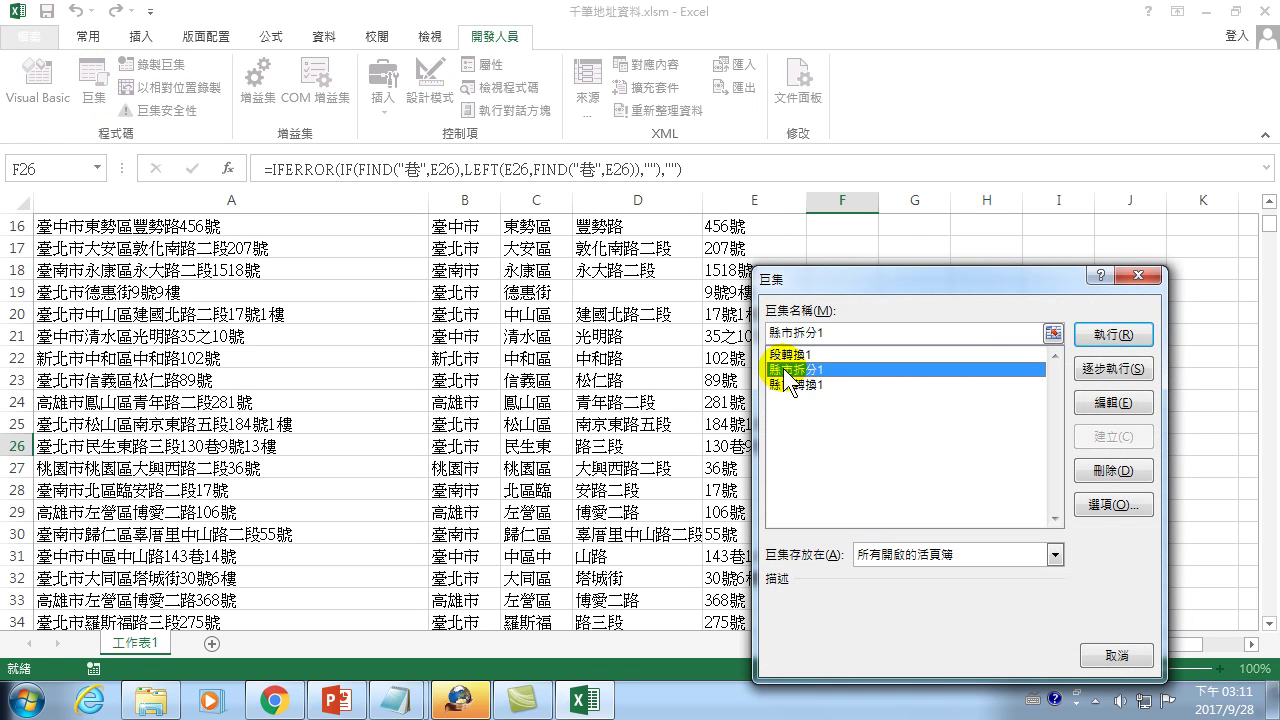
click(1107, 402)
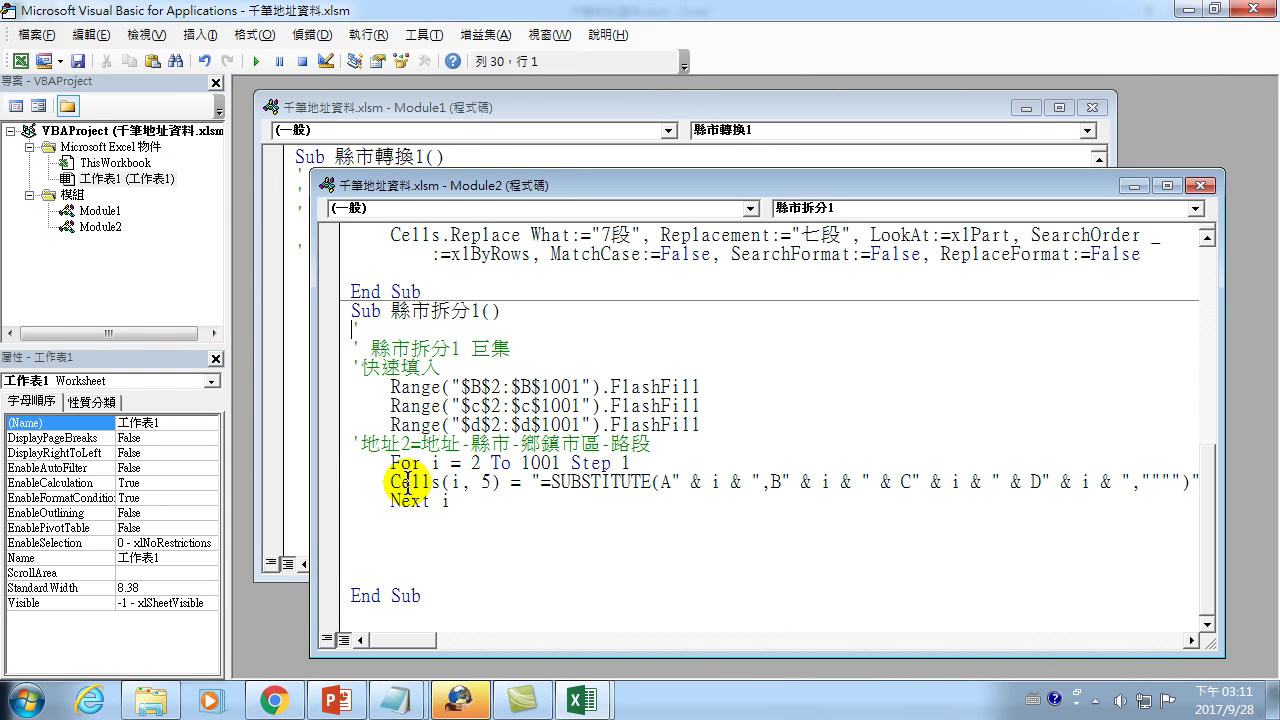
Step: Below the Cells(i, 5) line, add cells(i,6) = "…" holding the pasted IFERROR 巷 formula
click(495, 478)
key(End)
key(Return)
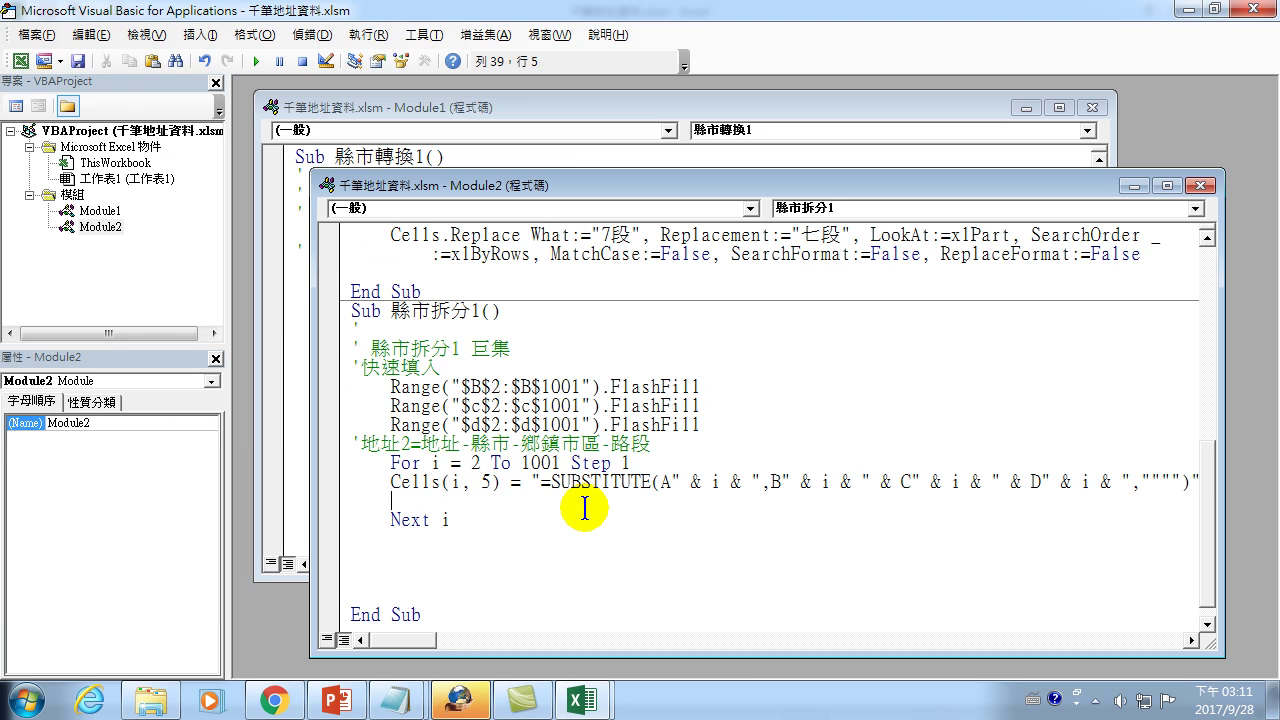
text(cells()
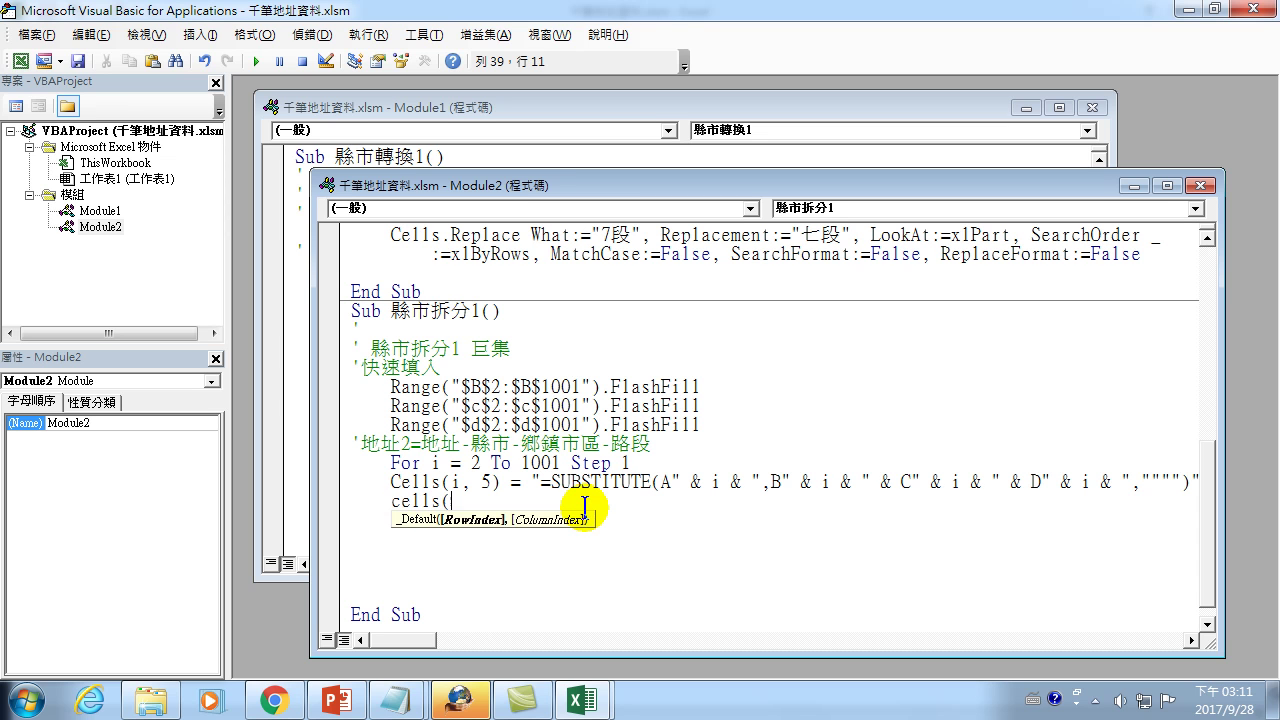
text(i,6) = ")
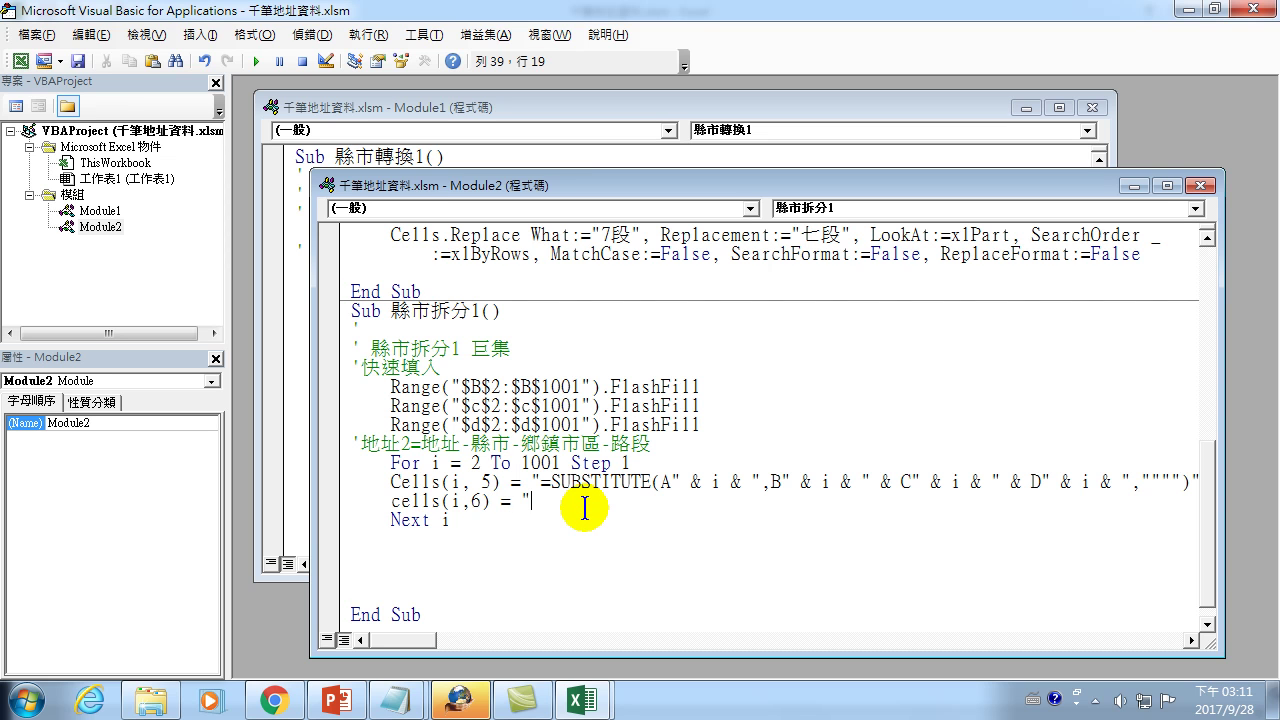
key(ctrl+v)
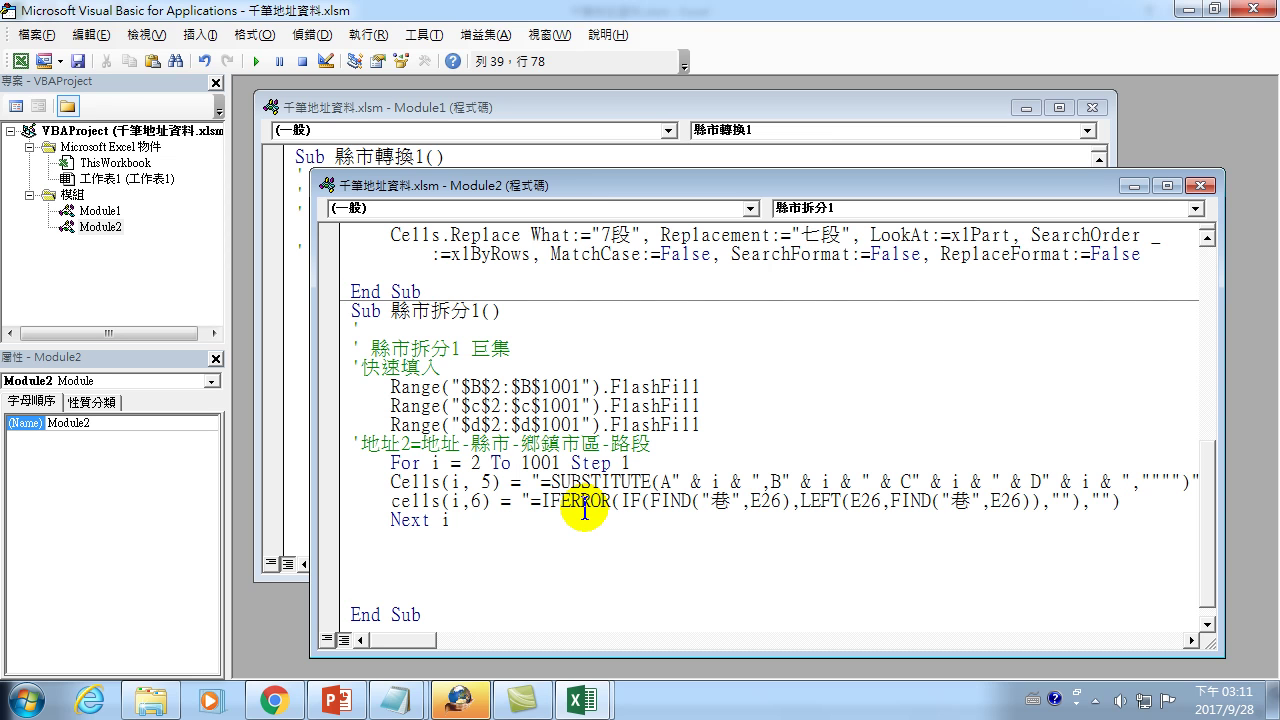
text(")
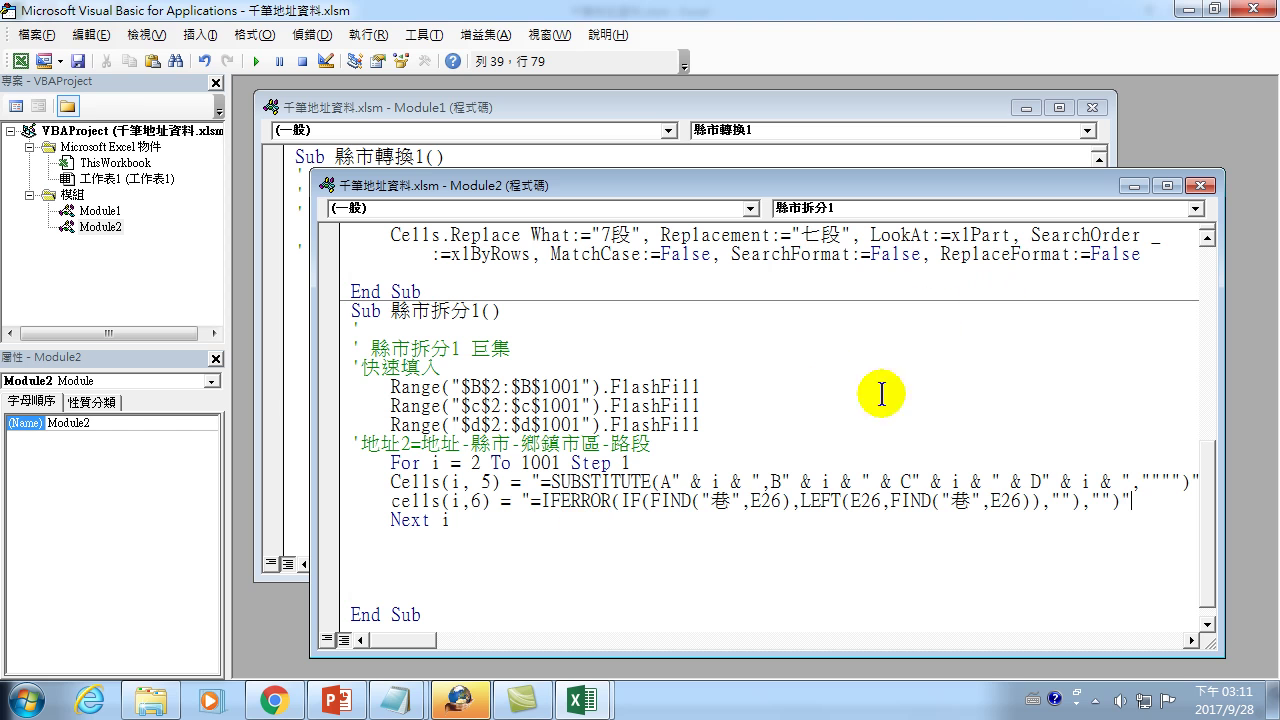
double_click(528, 502)
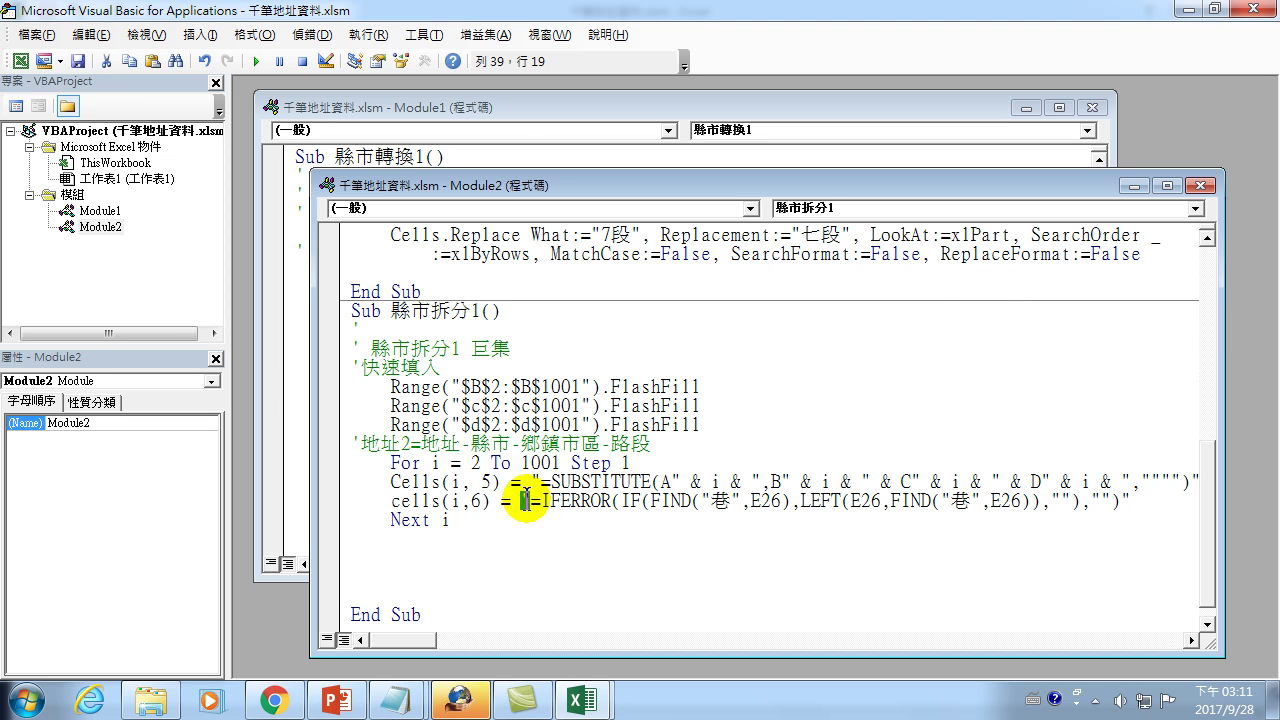
drag(532, 507, 1127, 498)
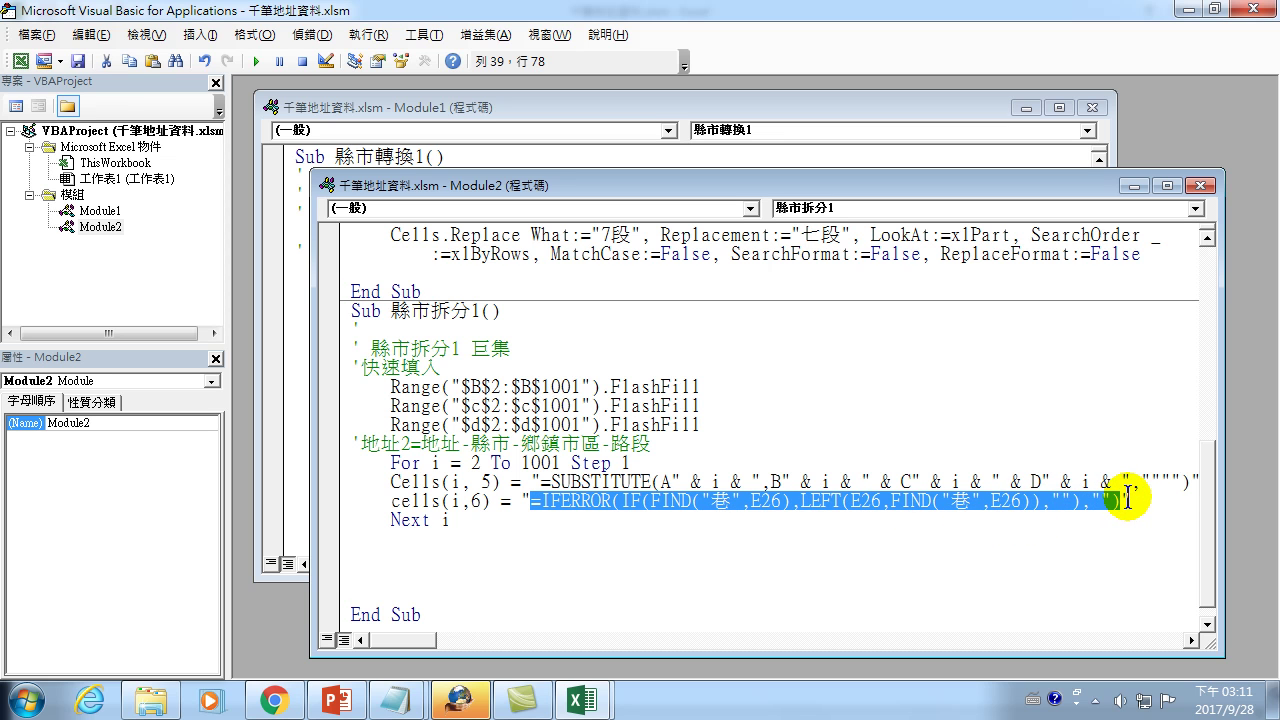
Step: Dismiss the compile error and escape both "巷" literals with doubled quotes
click(628, 532)
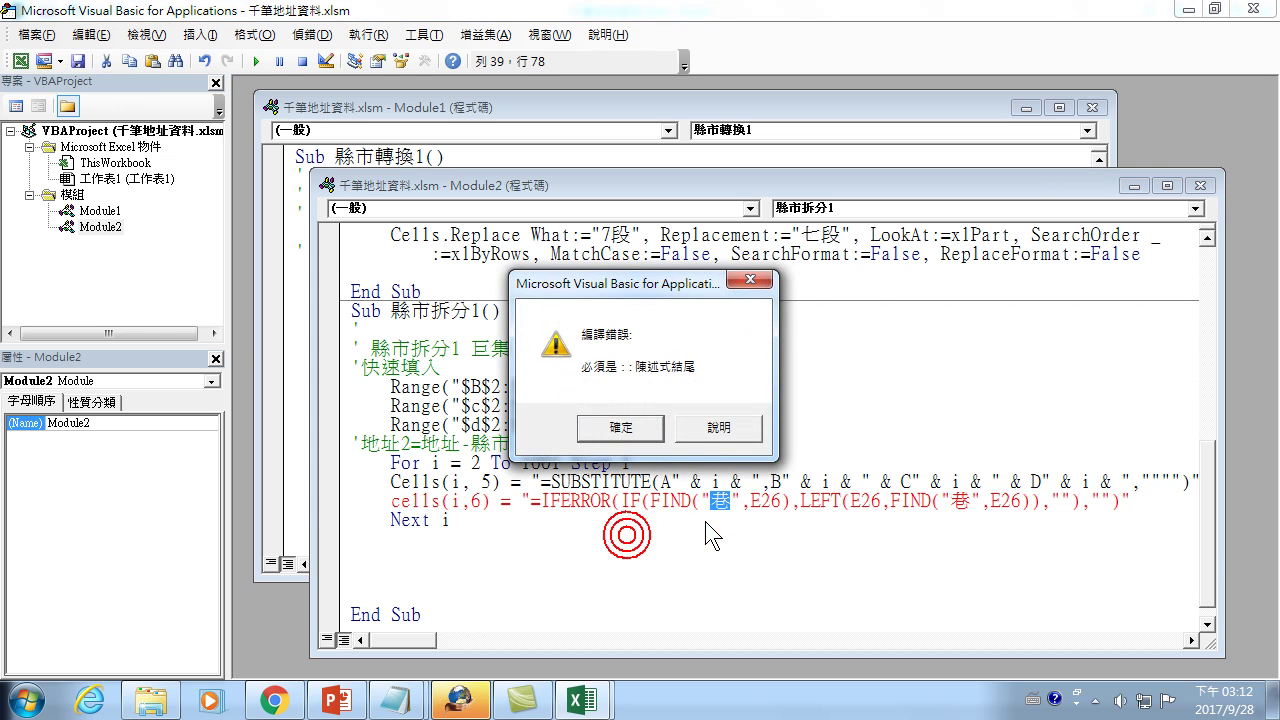
click(652, 440)
click(714, 505)
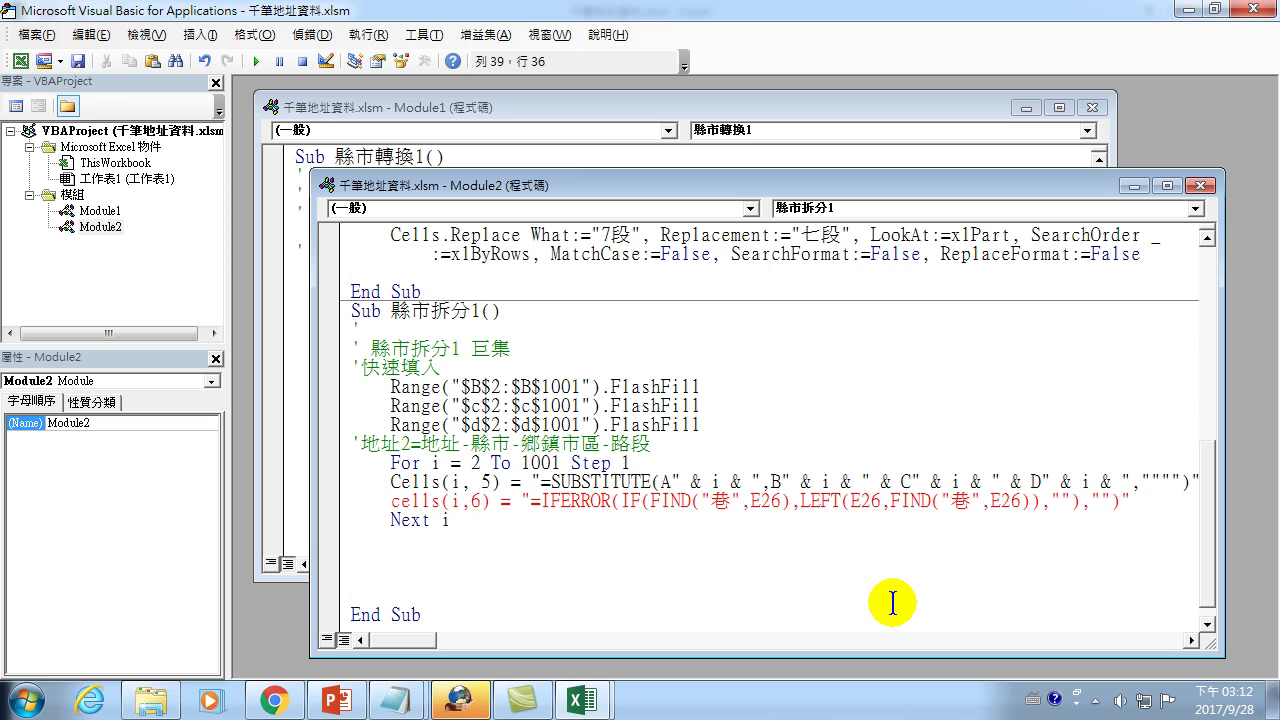
text(")
key(Right)
key(Right)
text(")
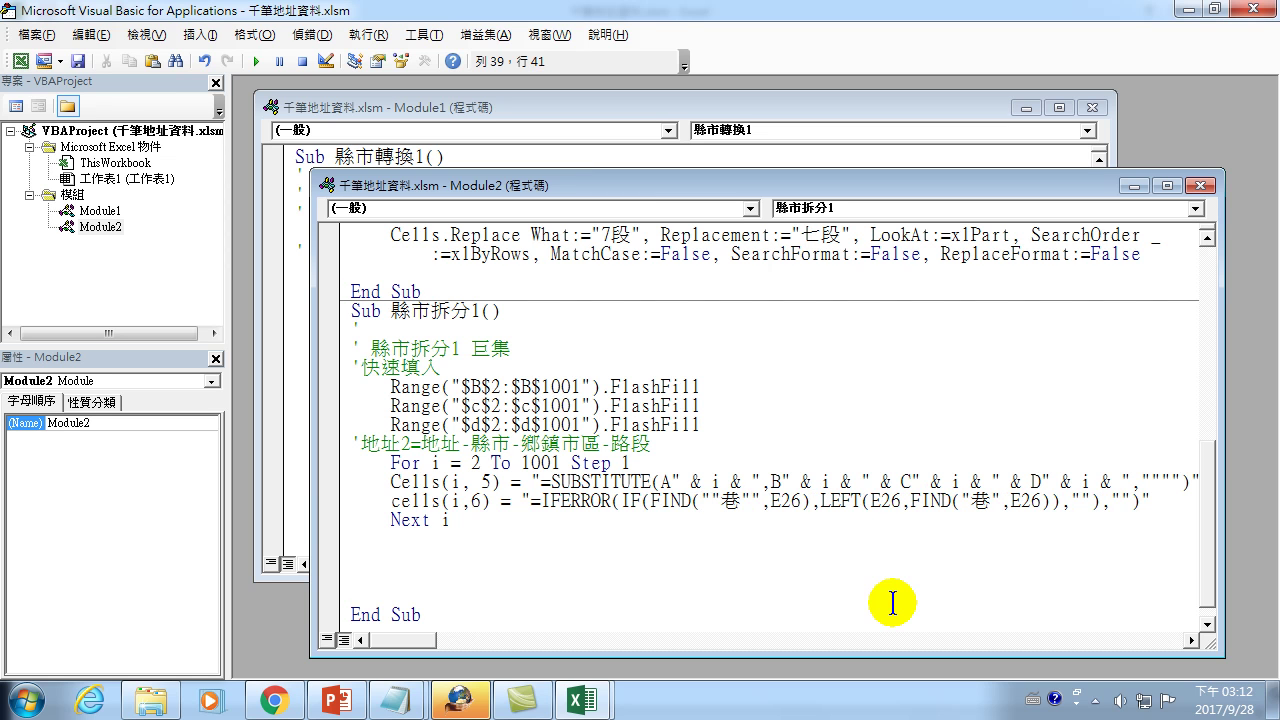
click(983, 500)
text(")
key(Right)
key(Right)
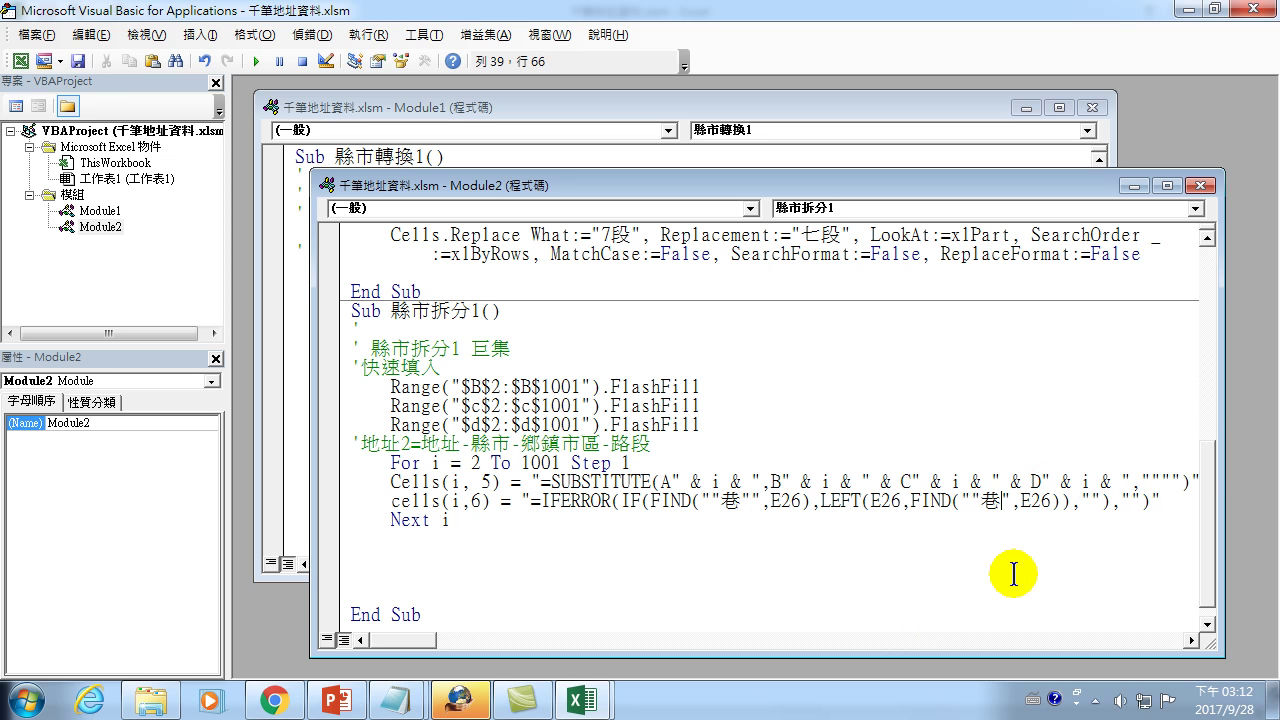
Step: Change both empty-string fallbacks to """" and widen the Module2 code window
text(")
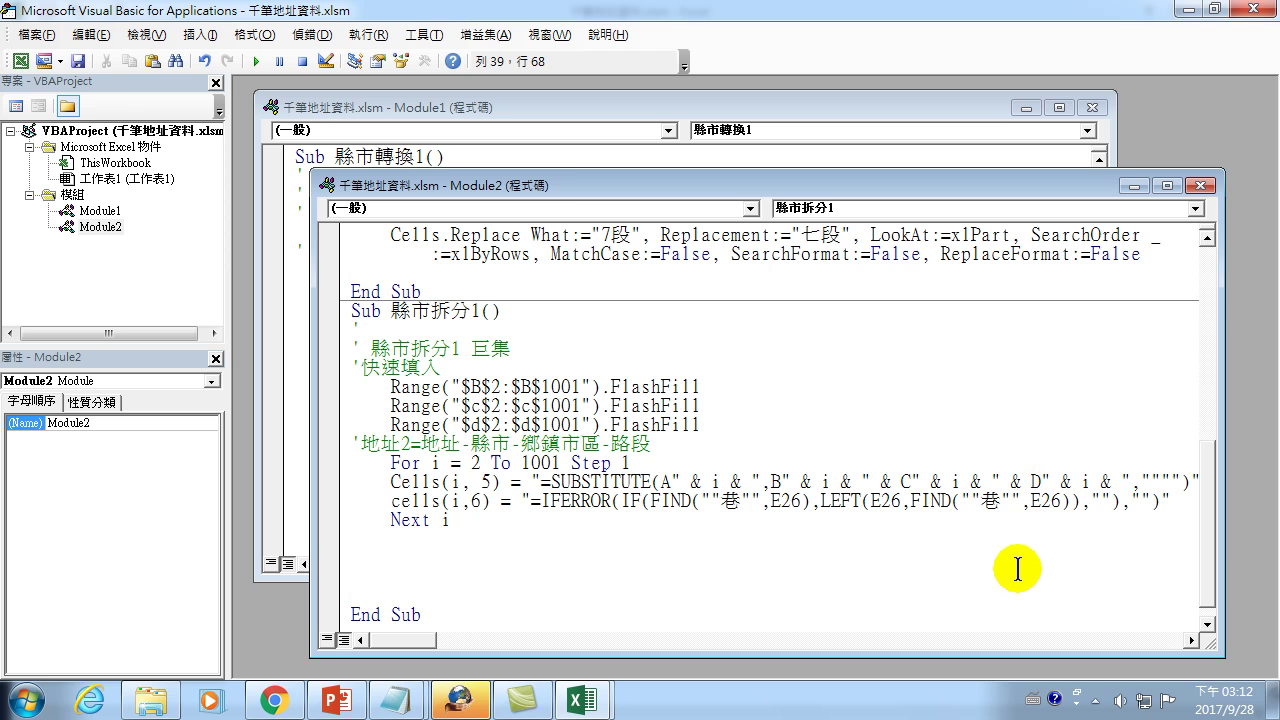
click(1102, 500)
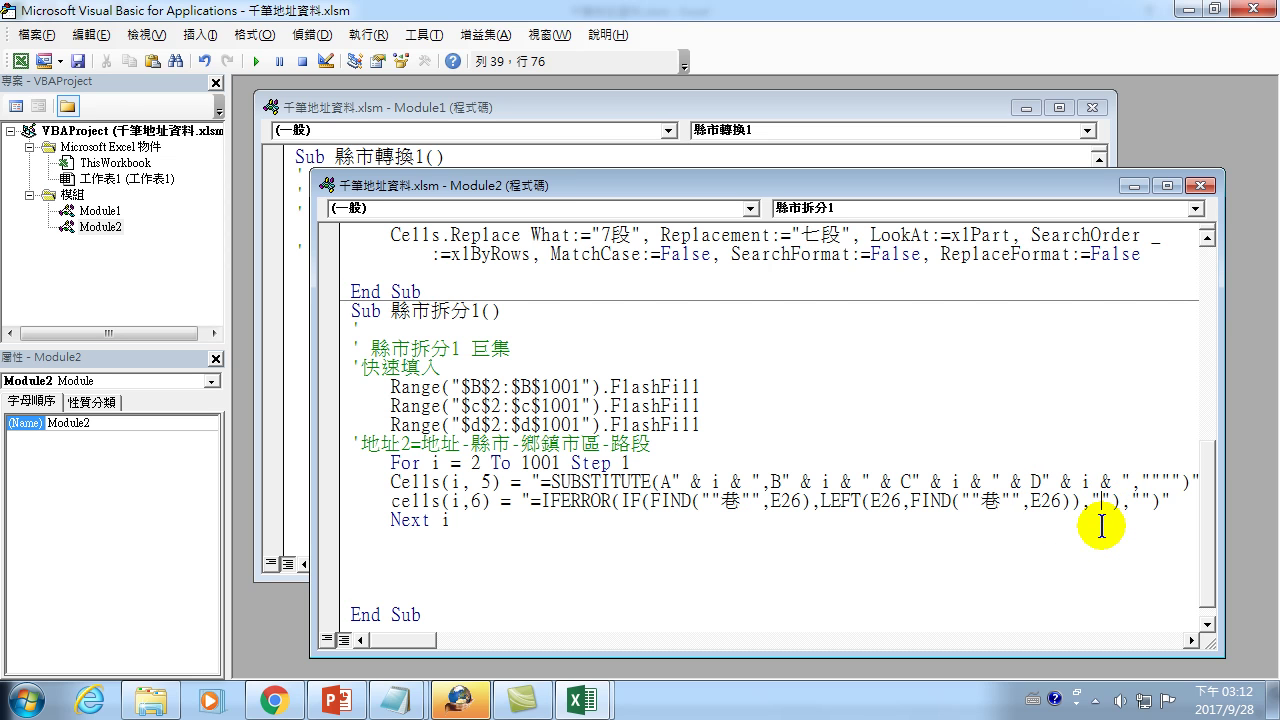
text(")
key(Right)
text(")
click(1157, 501)
text("")
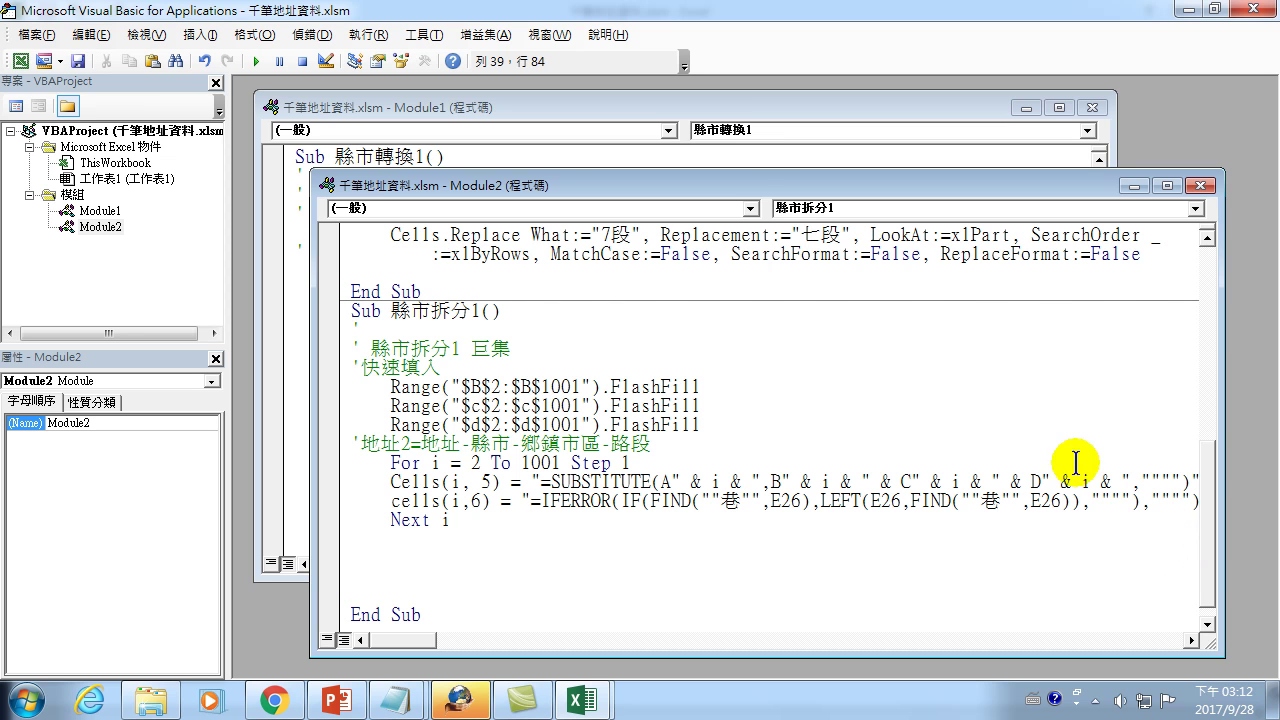
drag(751, 180, 678, 178)
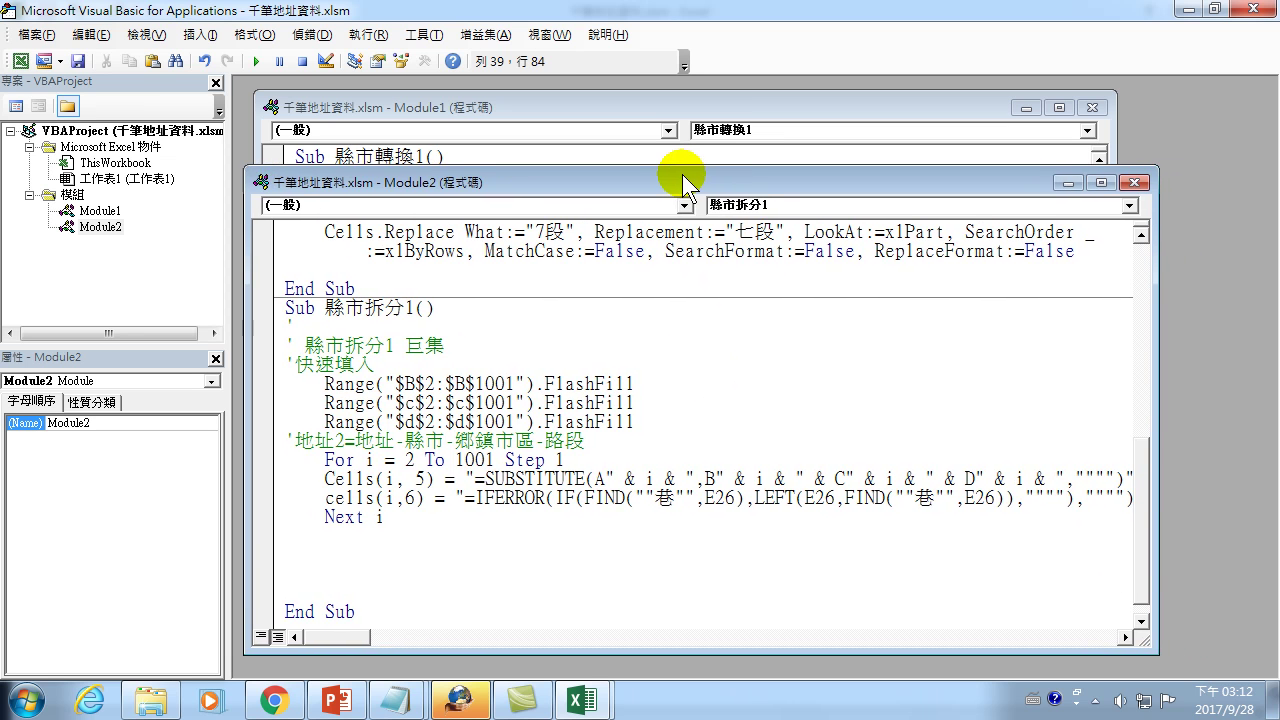
drag(1150, 375, 1212, 375)
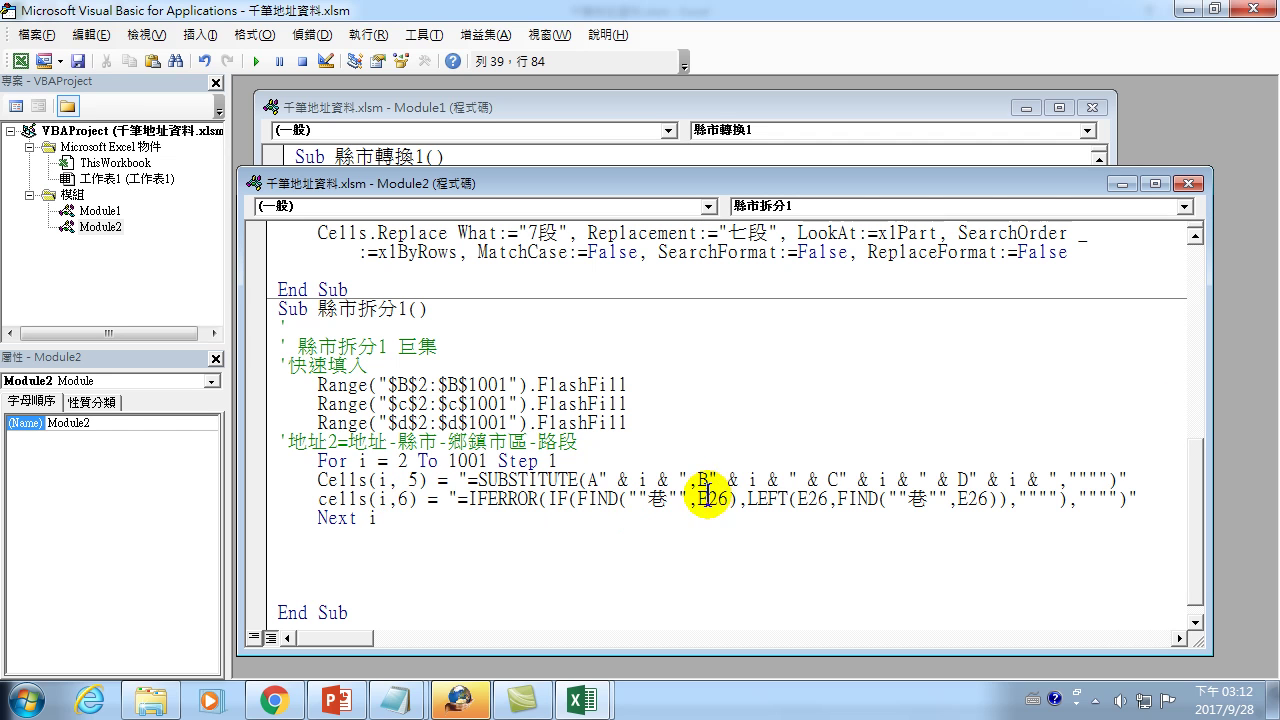
Step: Replace the 26 in all three E26 references of the cells(i,6) line with i
drag(706, 498, 728, 498)
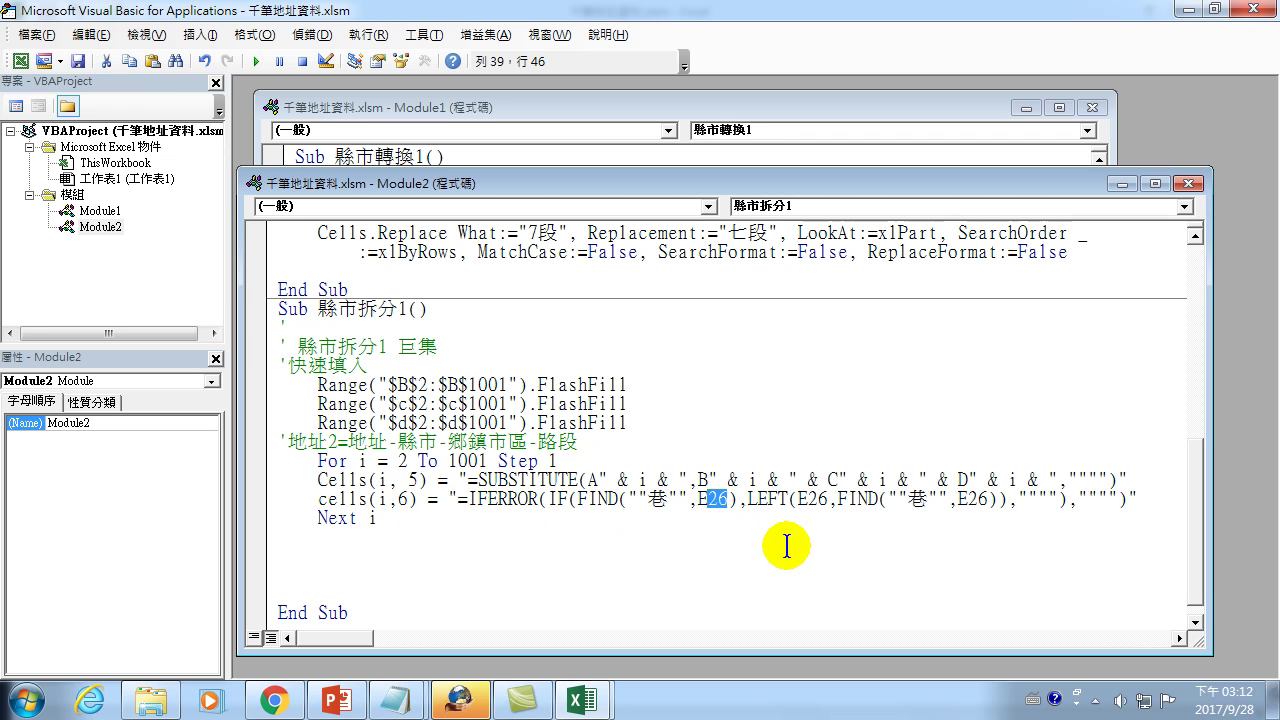
text(i)
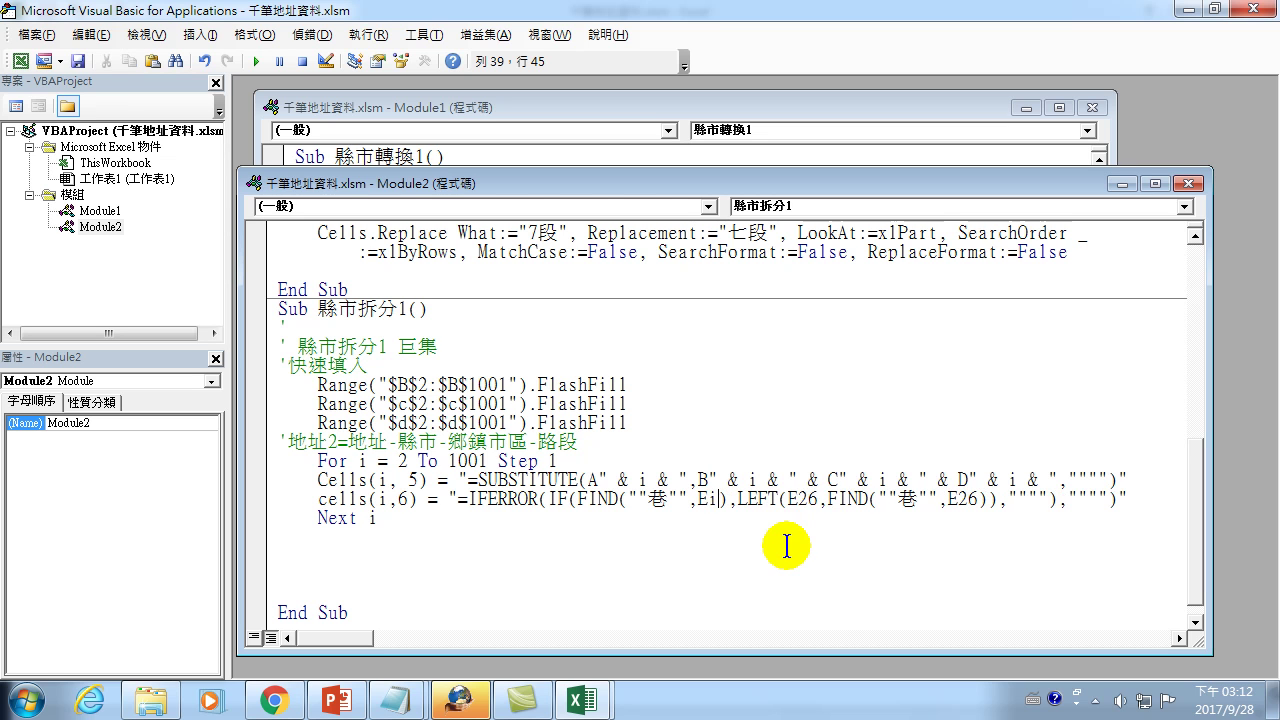
drag(797, 498, 818, 498)
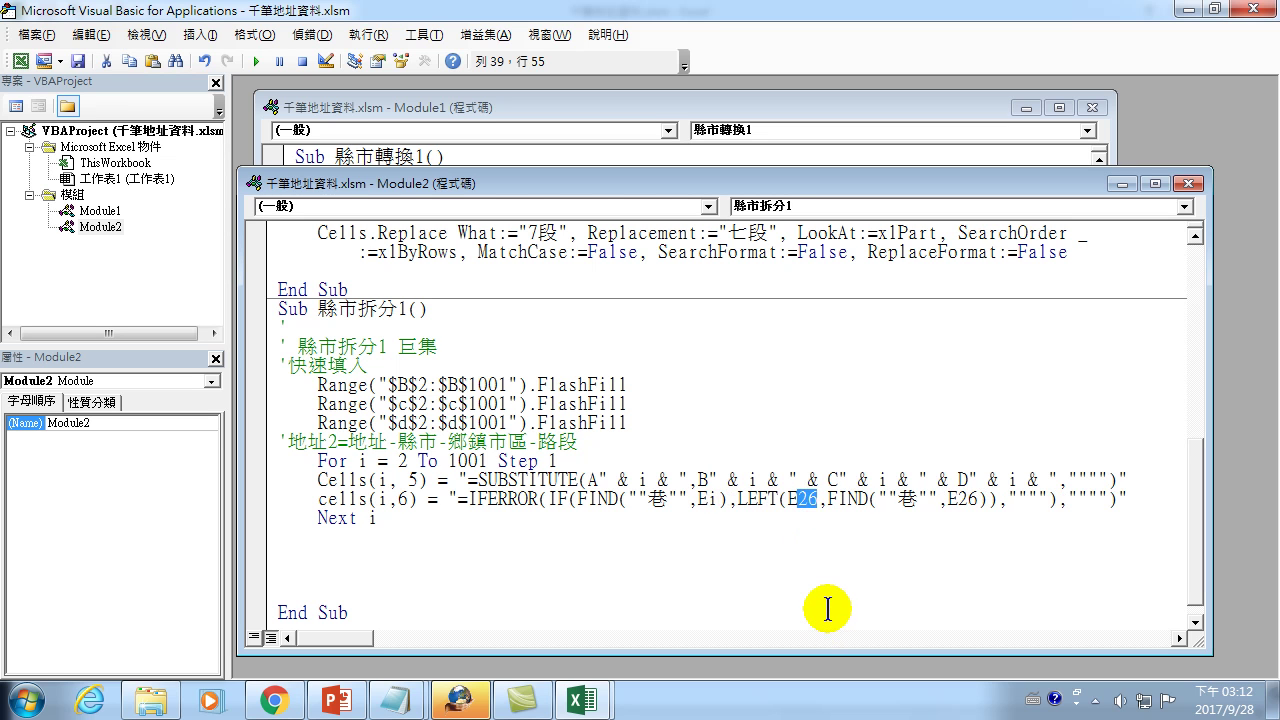
text(i)
drag(950, 498, 969, 498)
key(BackSpace)
text(i)
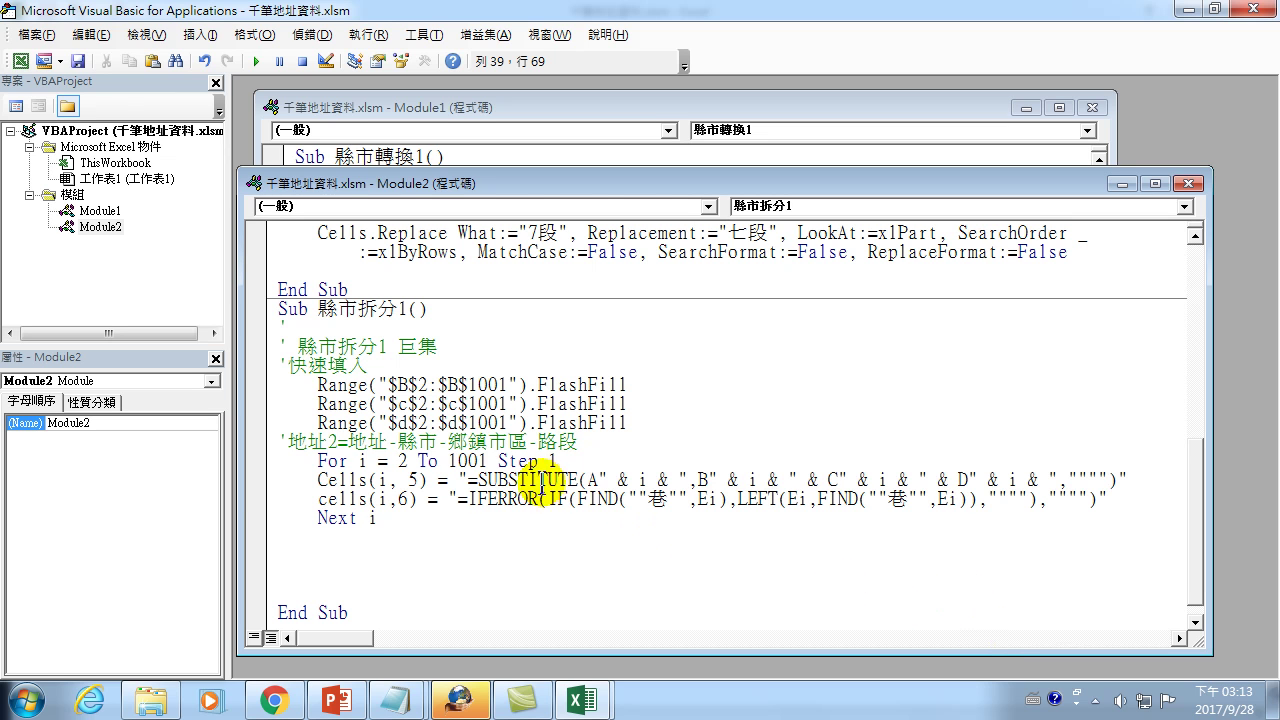
click(705, 499)
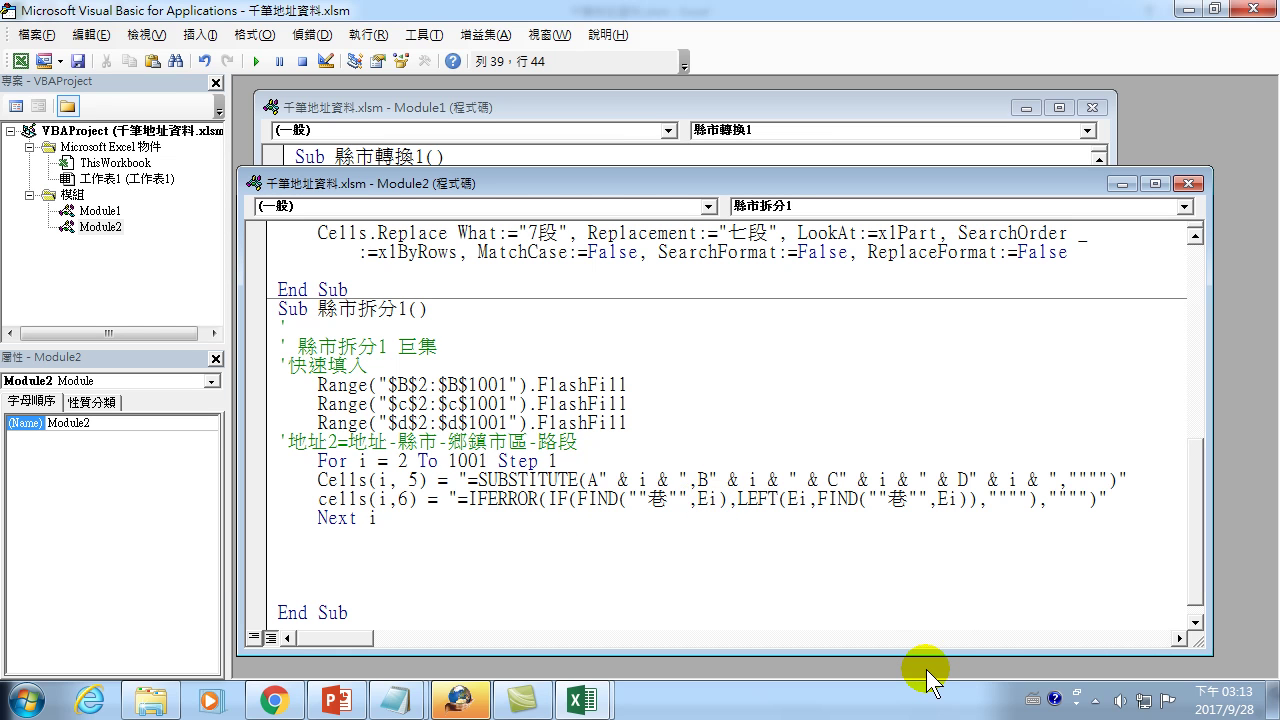
Step: Turn the first two Ei references into "E" & i & "" concatenations
text(")
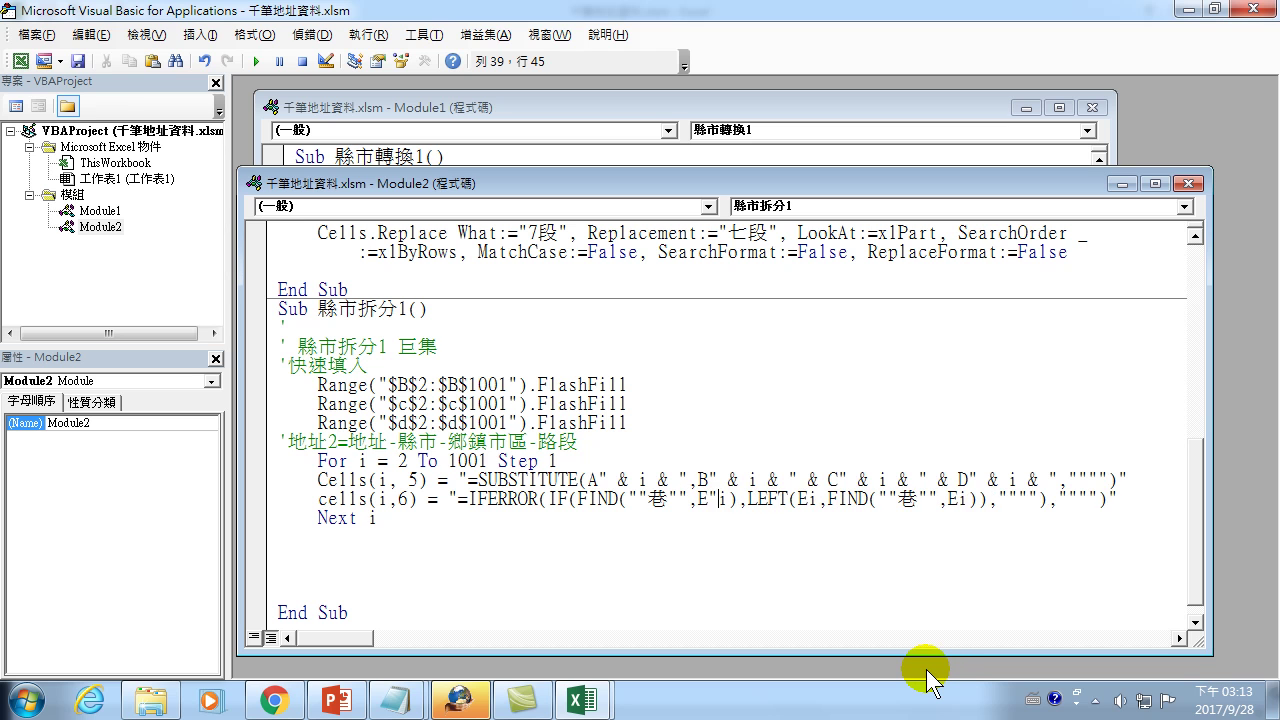
text( &)
key(Right)
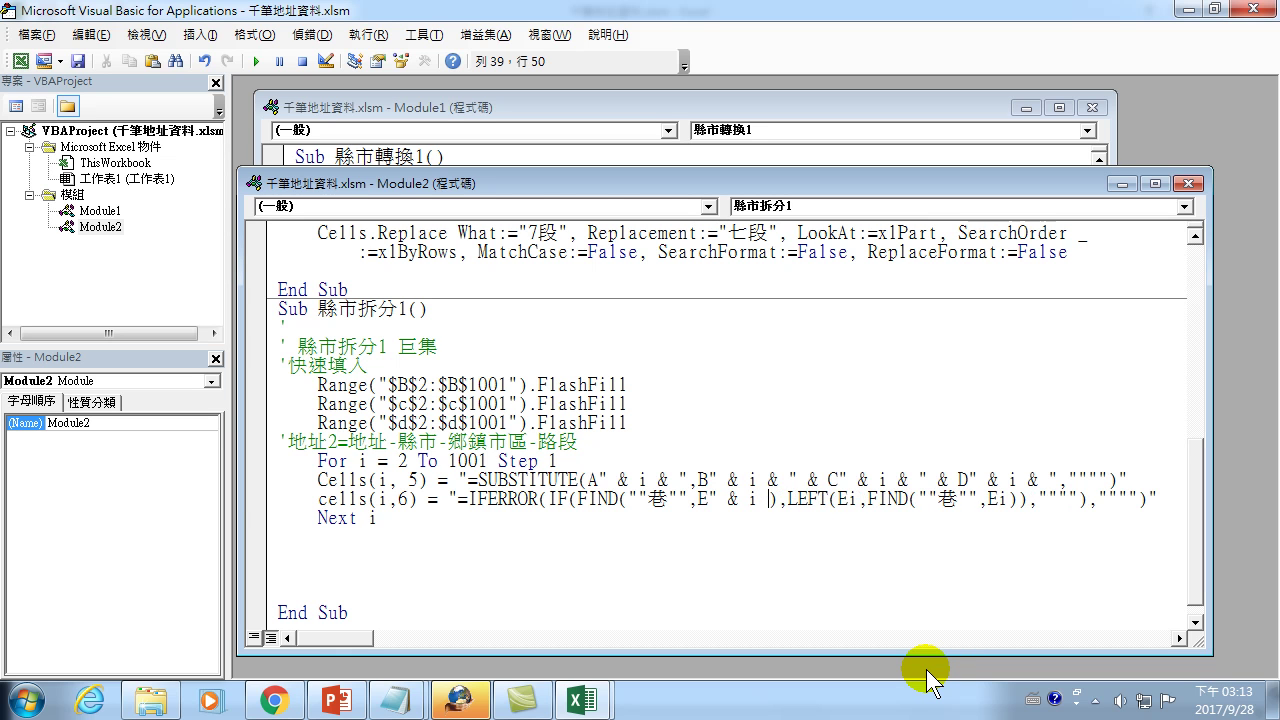
text(& )
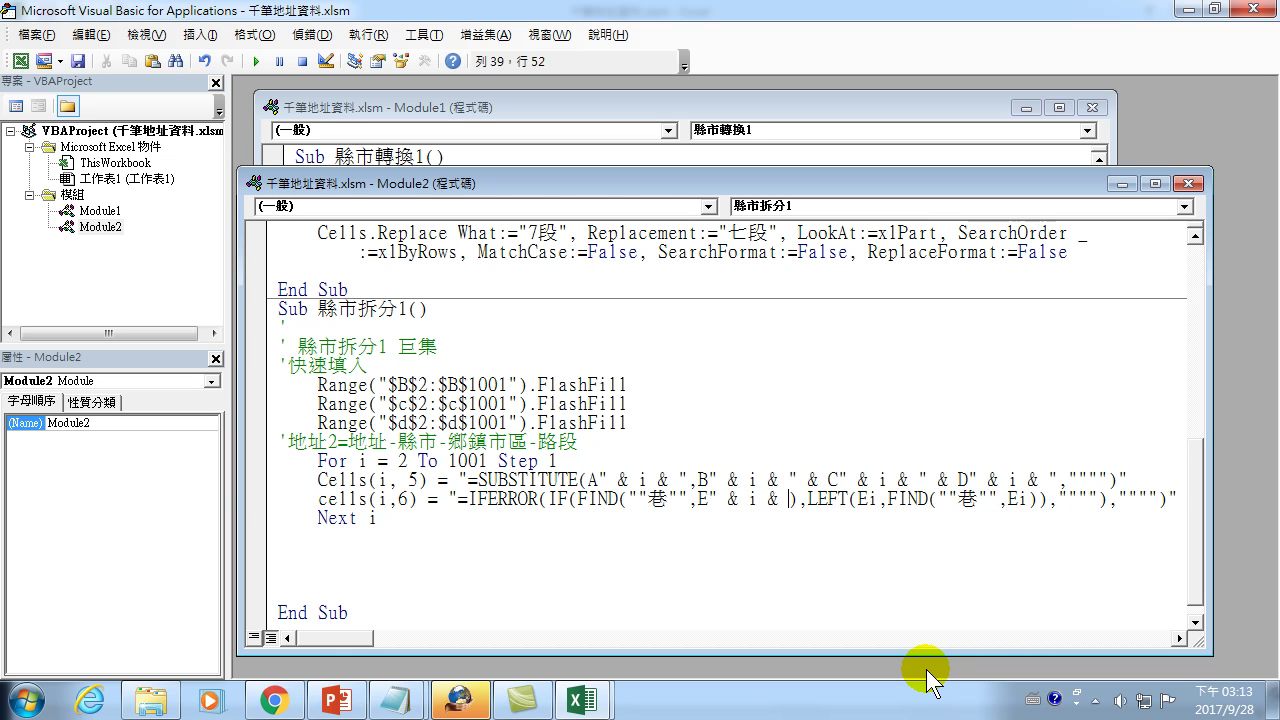
text(")
click(876, 500)
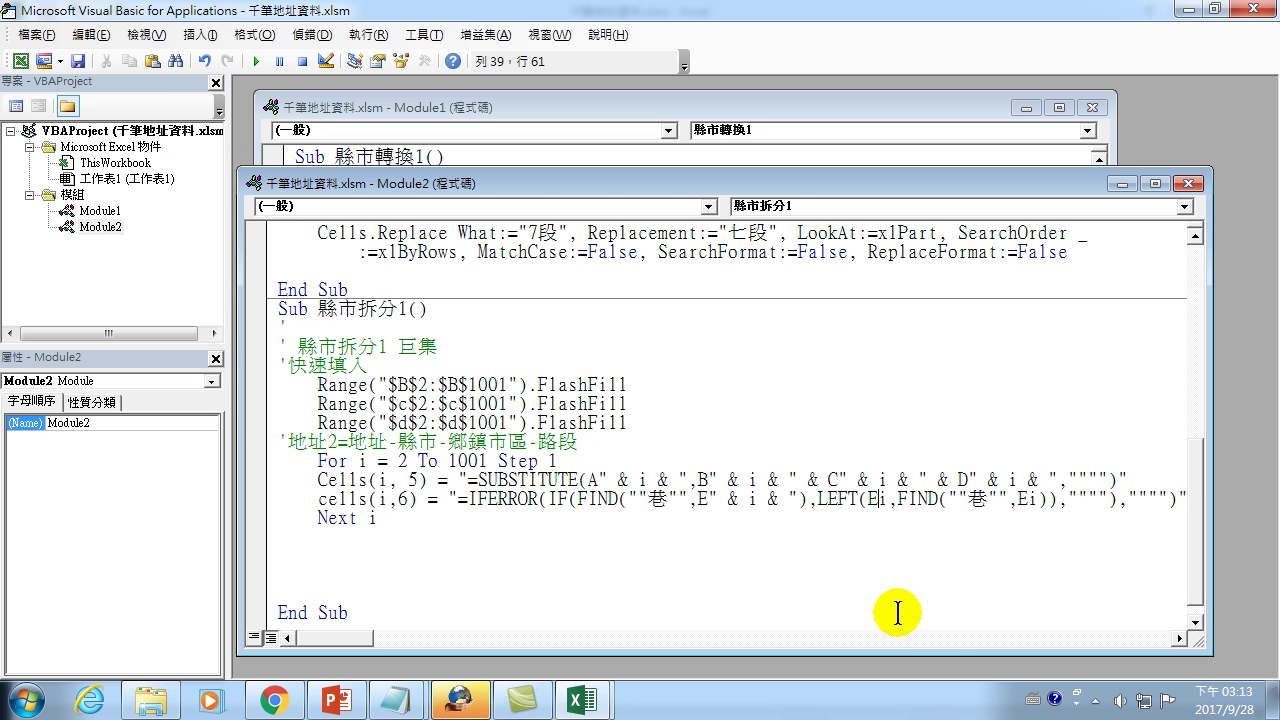
text(")
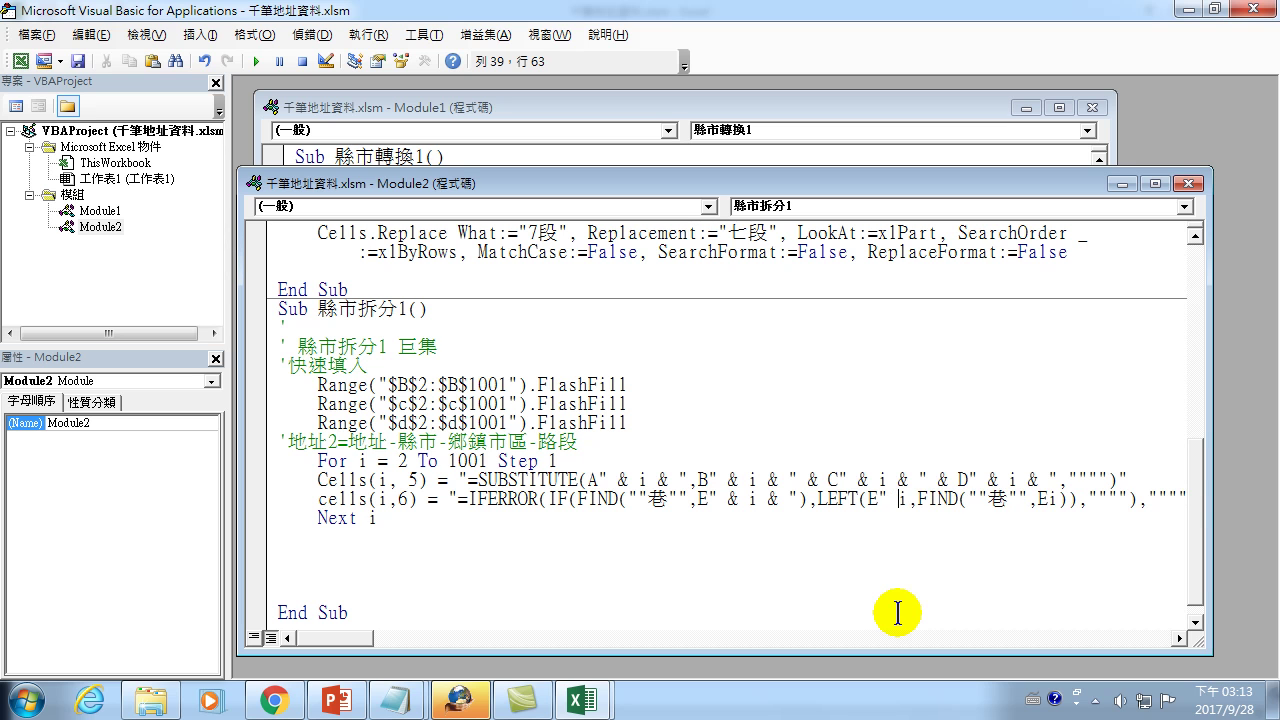
text( & i)
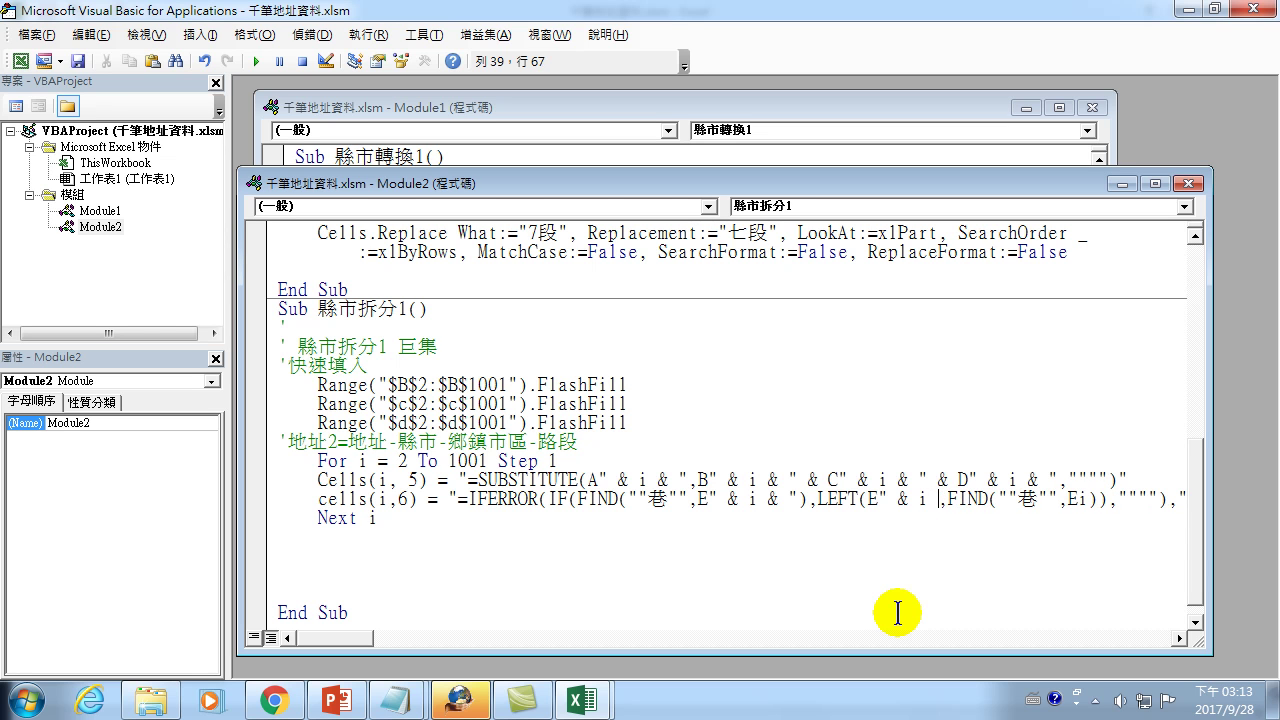
text(&)
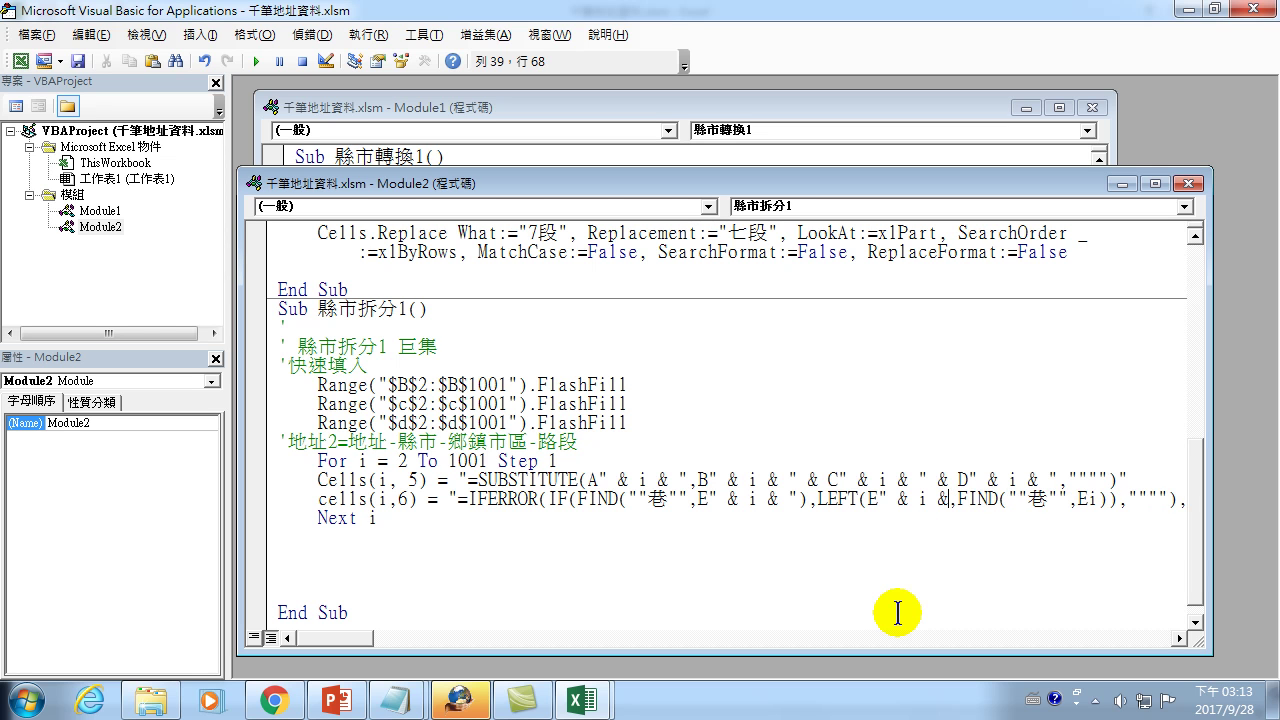
text( ")
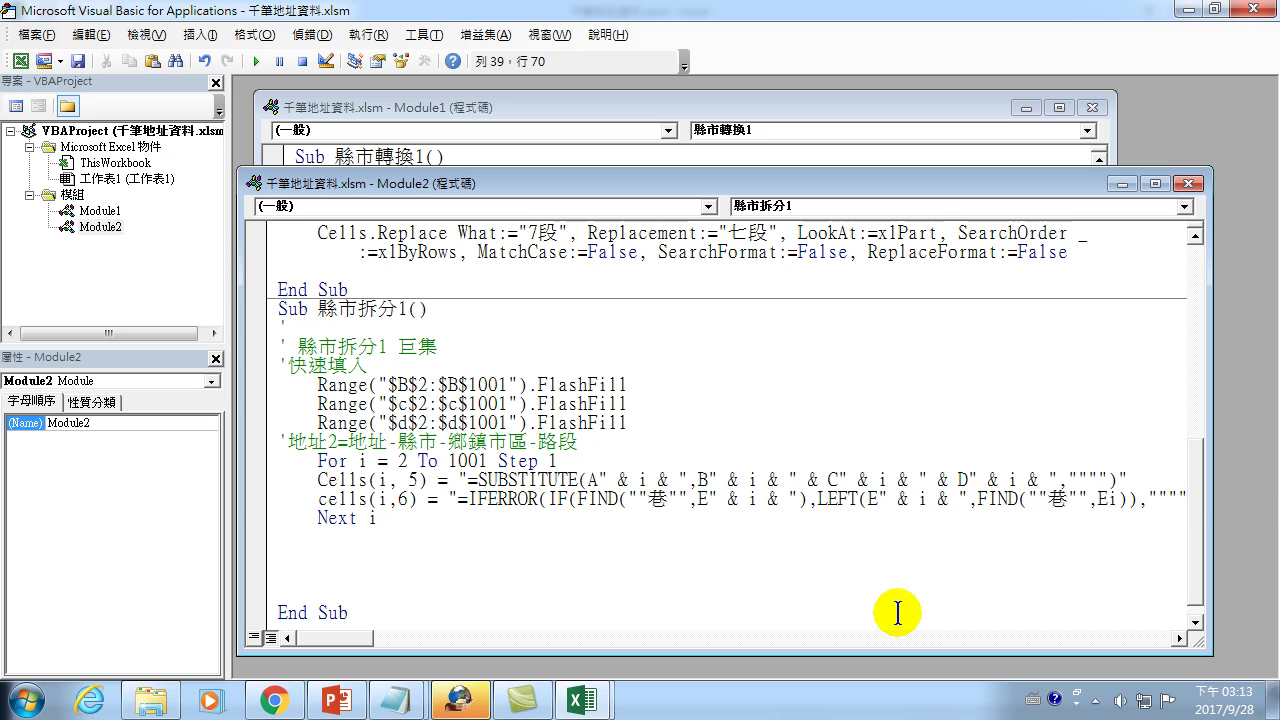
click(1106, 497)
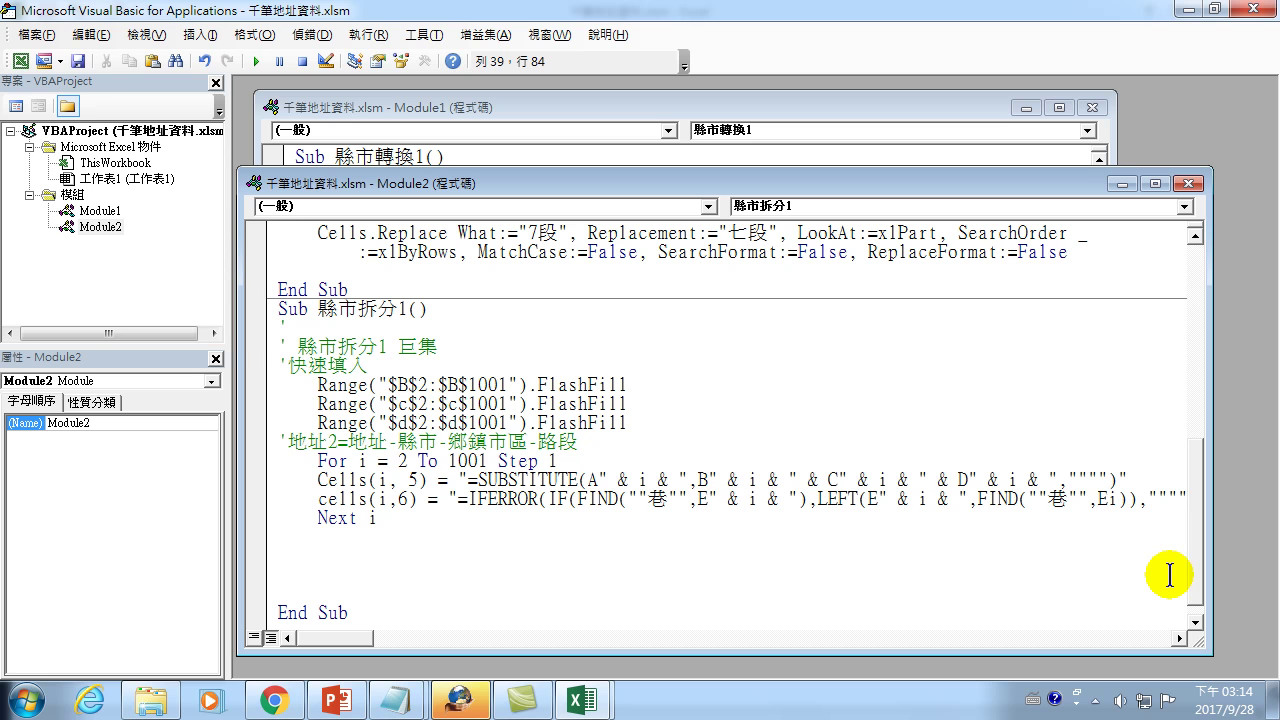
Step: Wrap the last i as " & i & " so the final FIND reference also concatenates the counter
text(" )
text(&)
key(Right)
text(&)
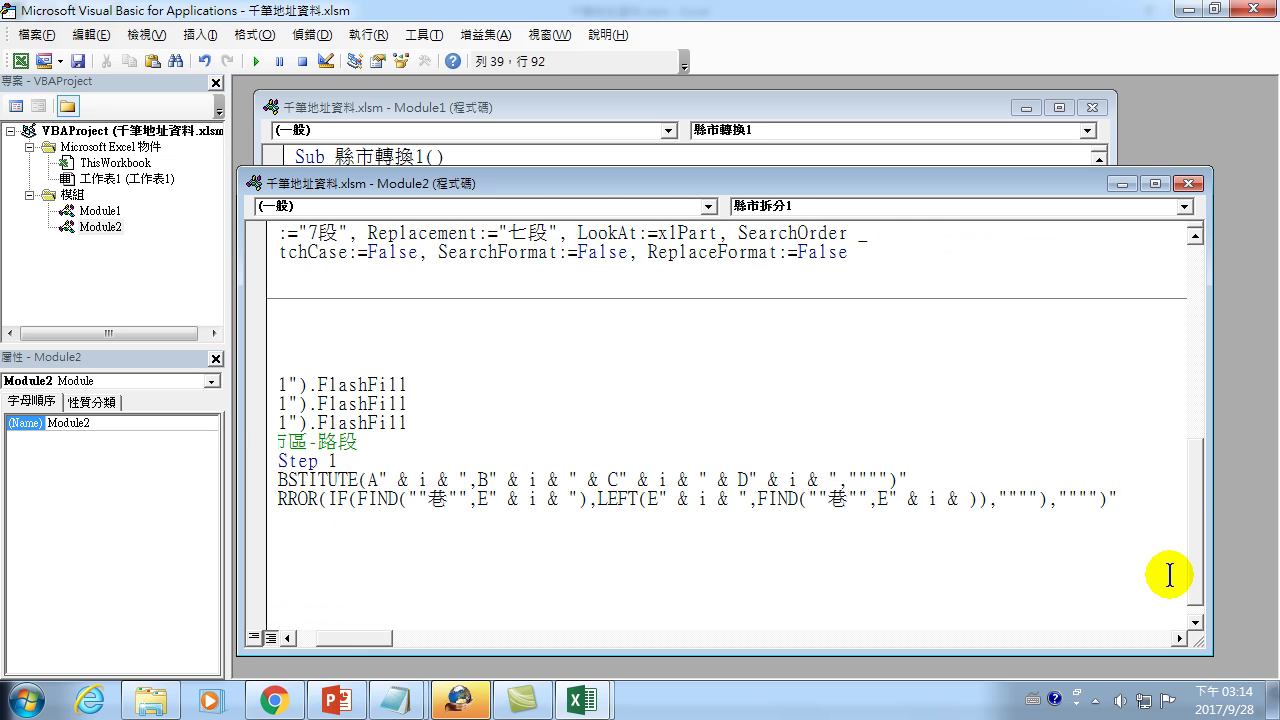
text( ")
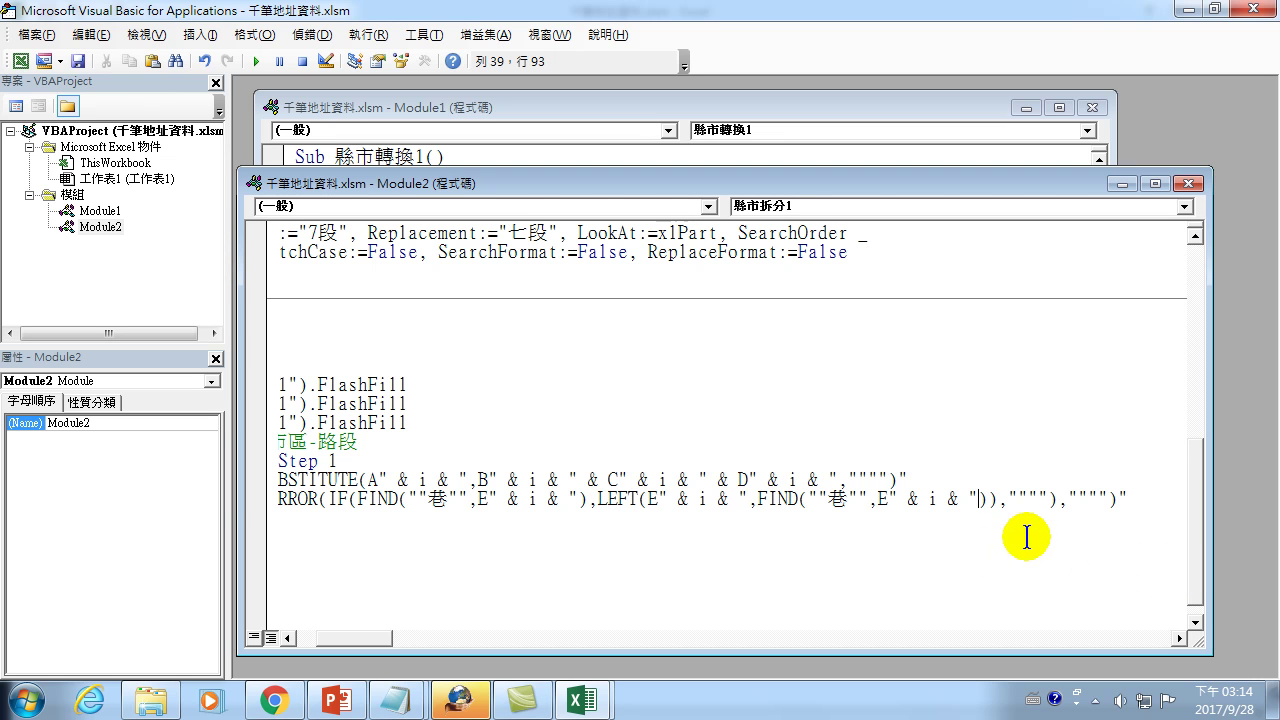
Step: Close the VBA editor and clear B3:H1003 and E2:H18, leaving only B2:D2
click(1270, 12)
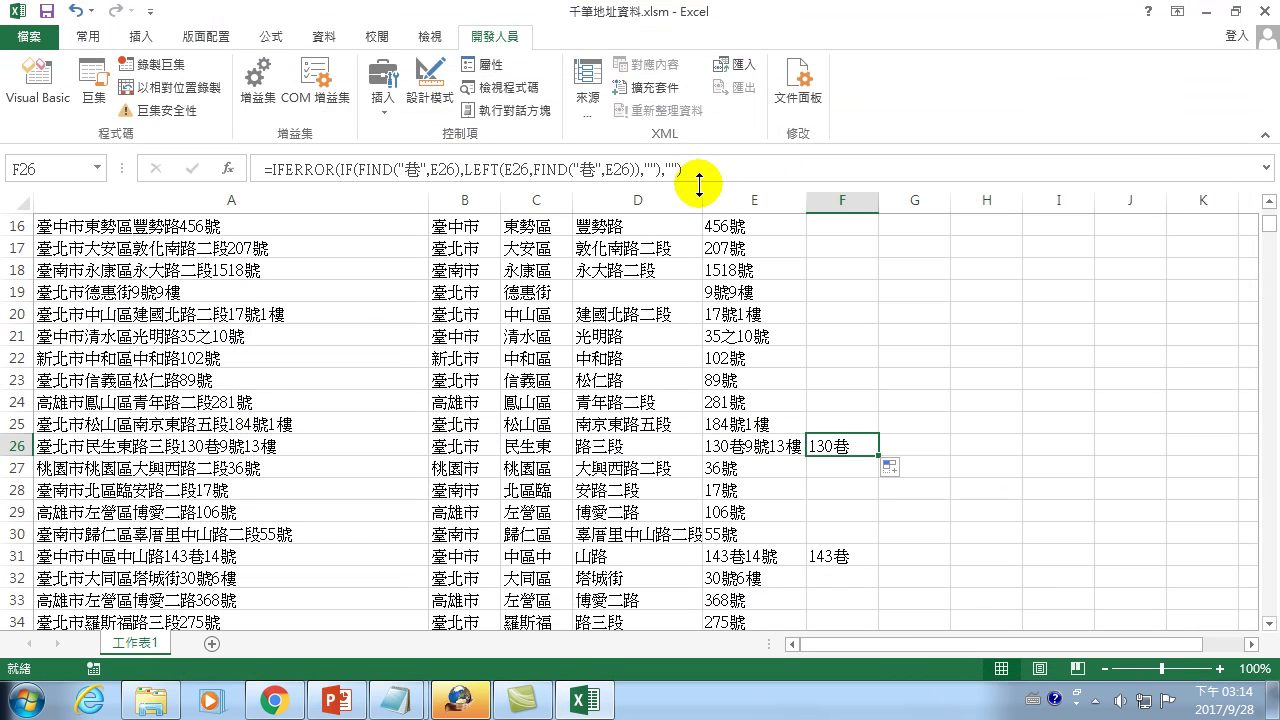
scroll(693, 372, up, 5)
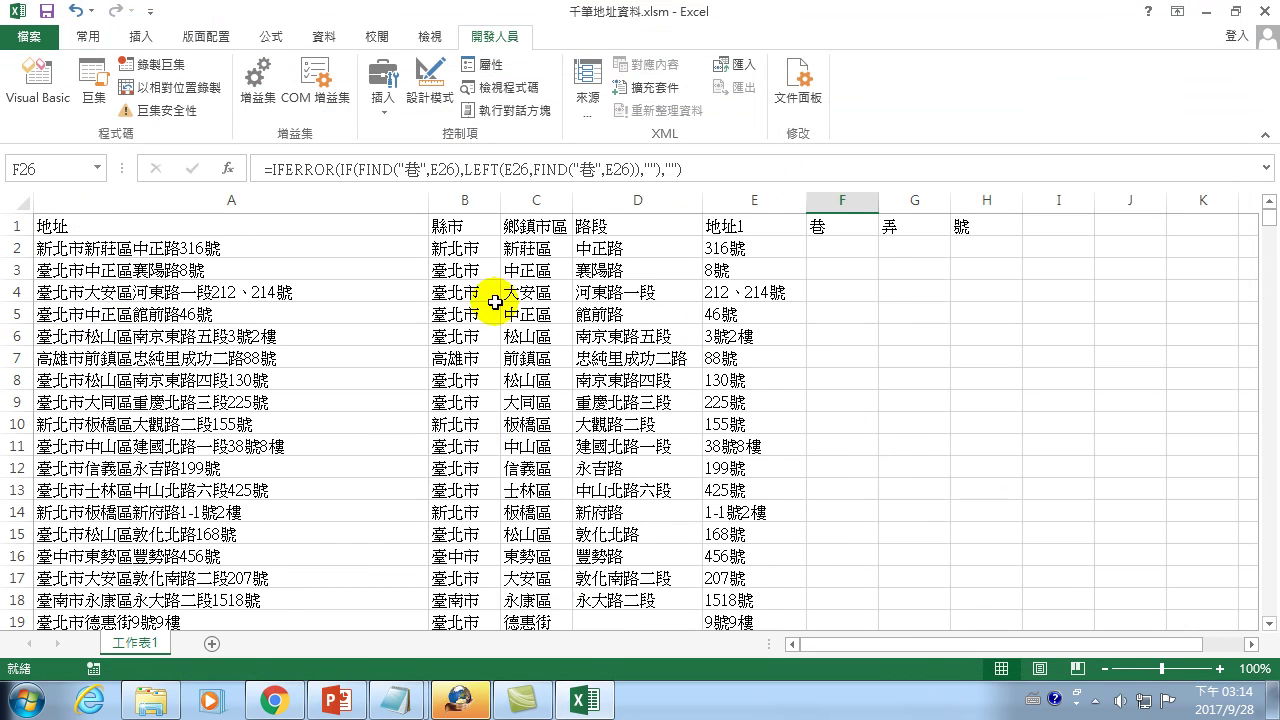
drag(452, 270, 653, 715)
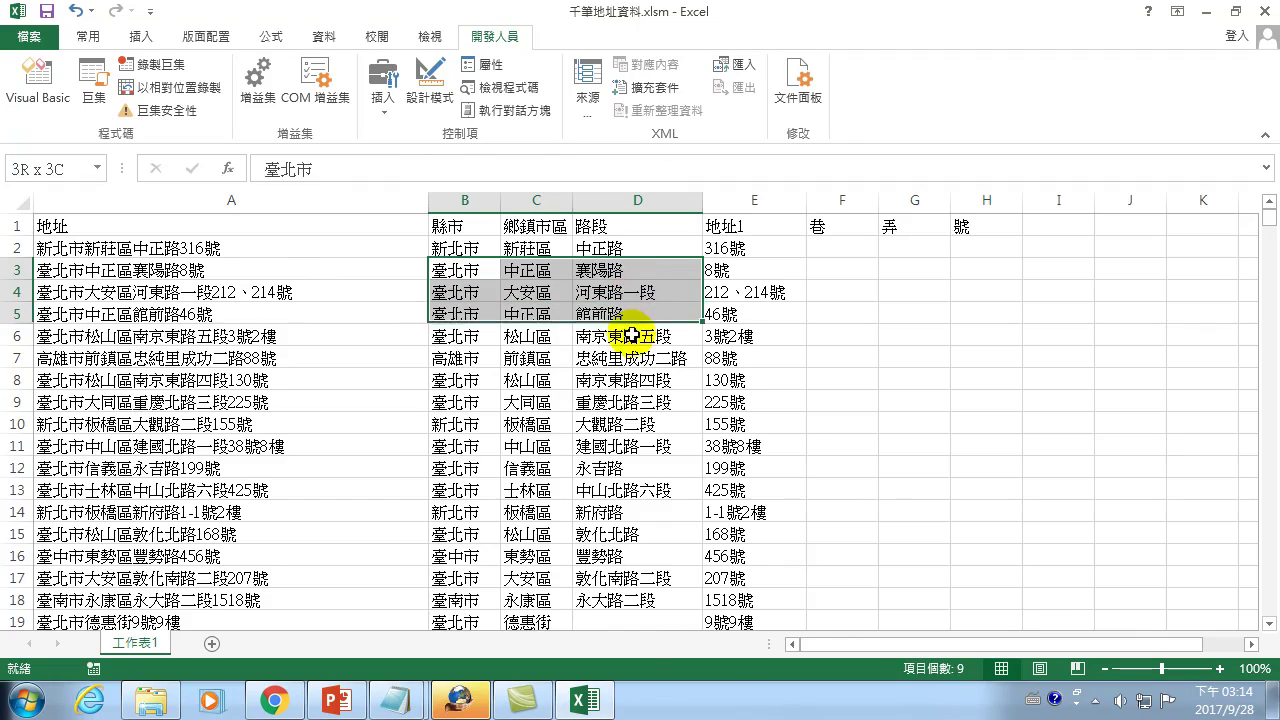
mouse_move(653, 715)
mouse_down()
mouse_move(1003, 715)
mouse_move(958, 715)
mouse_move(1008, 625)
mouse_up()
key(ctrl+BackSpace)
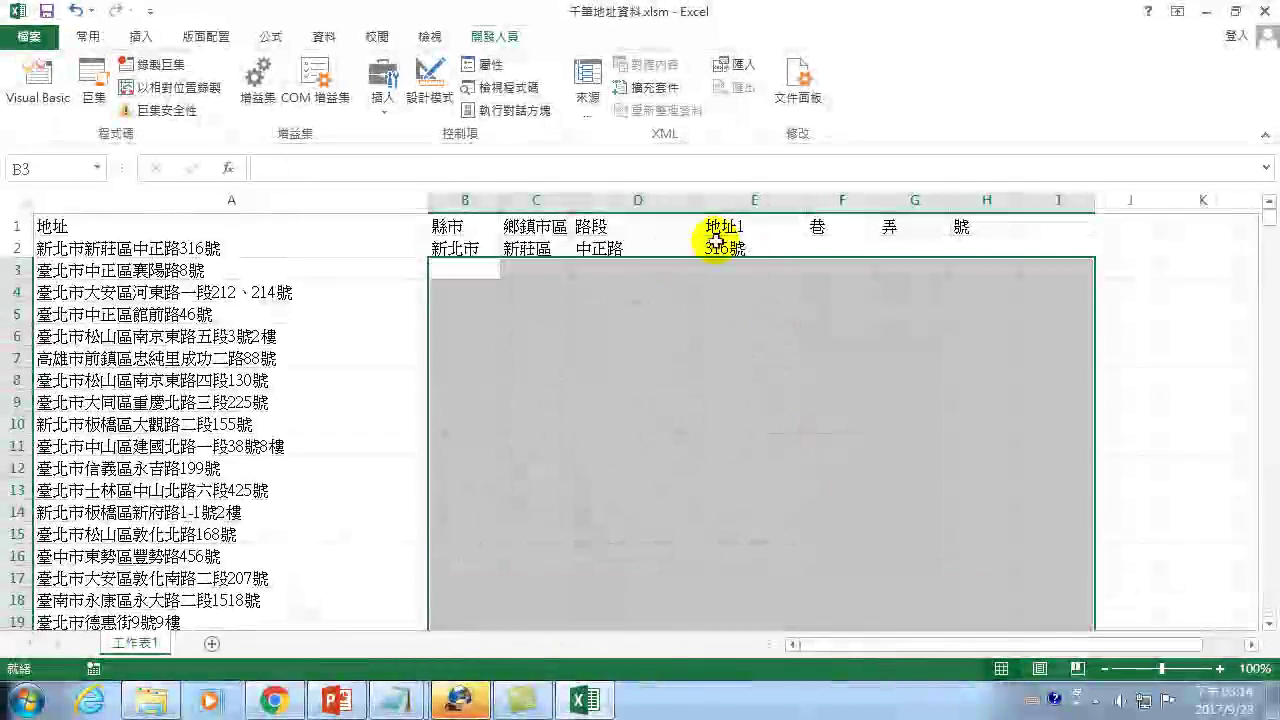
mouse_move(766, 243)
mouse_down()
mouse_move(914, 294)
mouse_move(960, 608)
mouse_move(948, 550)
mouse_up()
key(Delete)
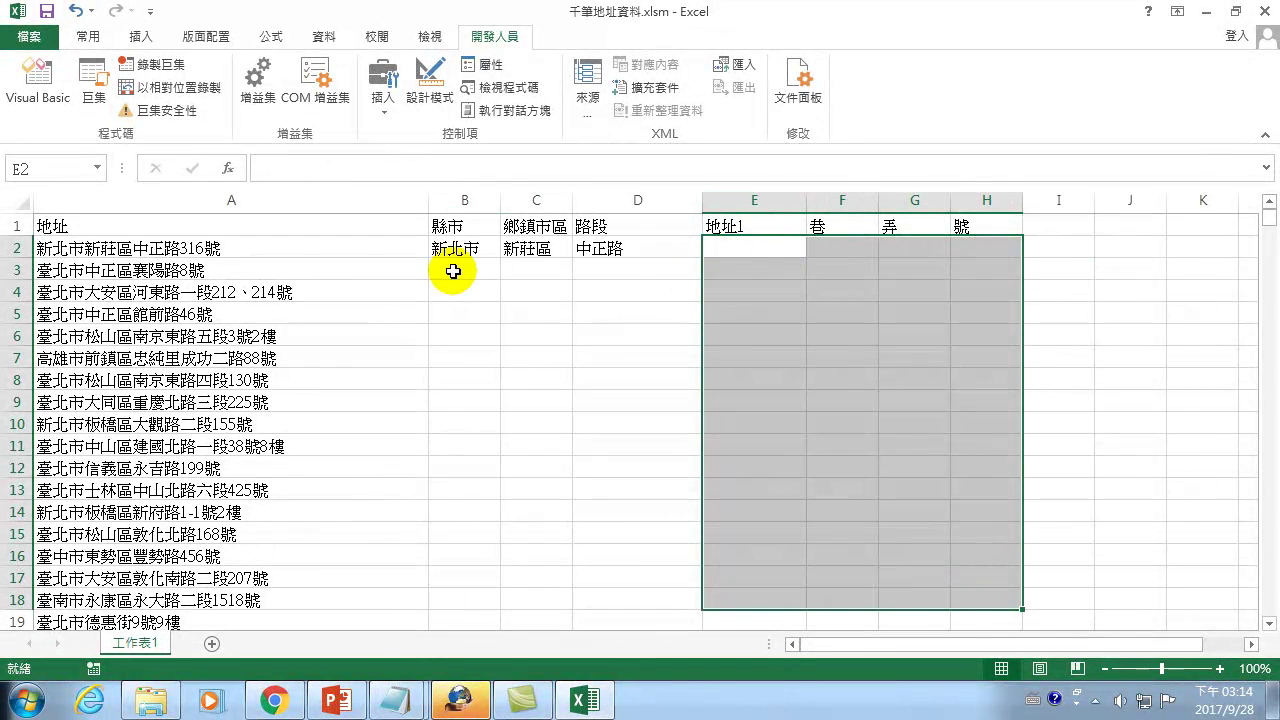
Step: With A1 selected, run the 縣市拆分1 macro from the Macros list
click(209, 229)
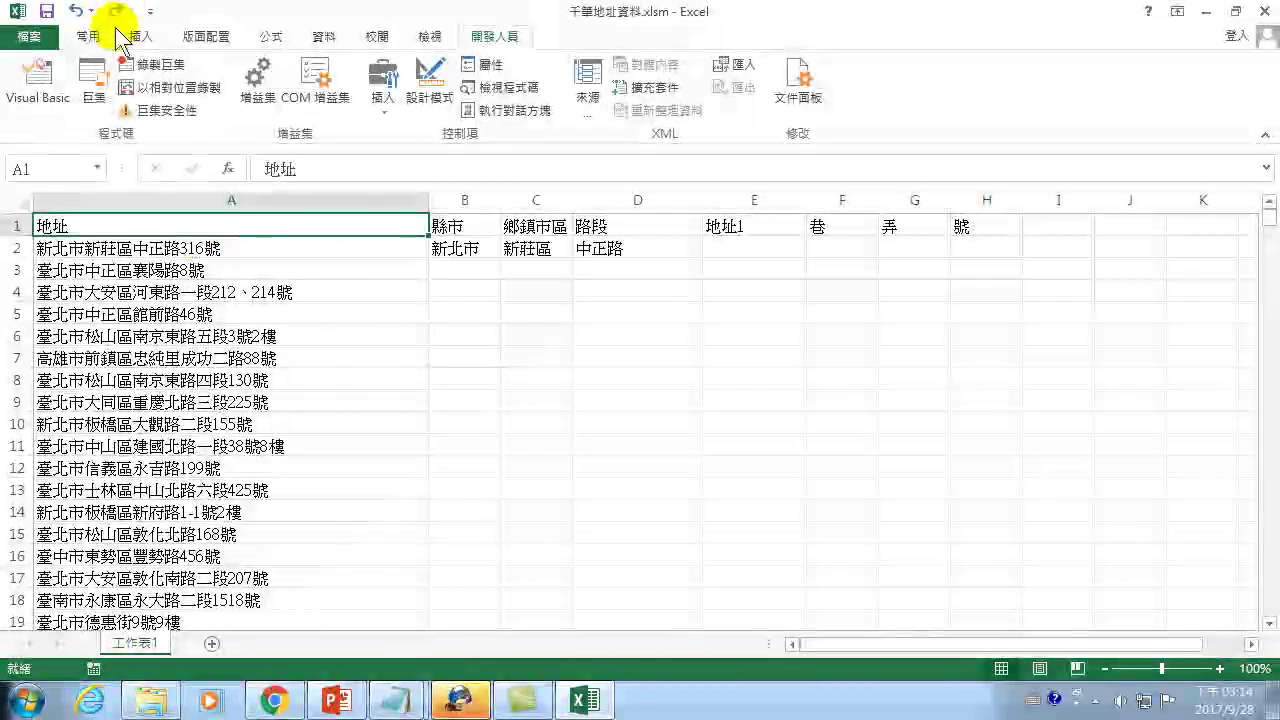
click(90, 84)
click(810, 369)
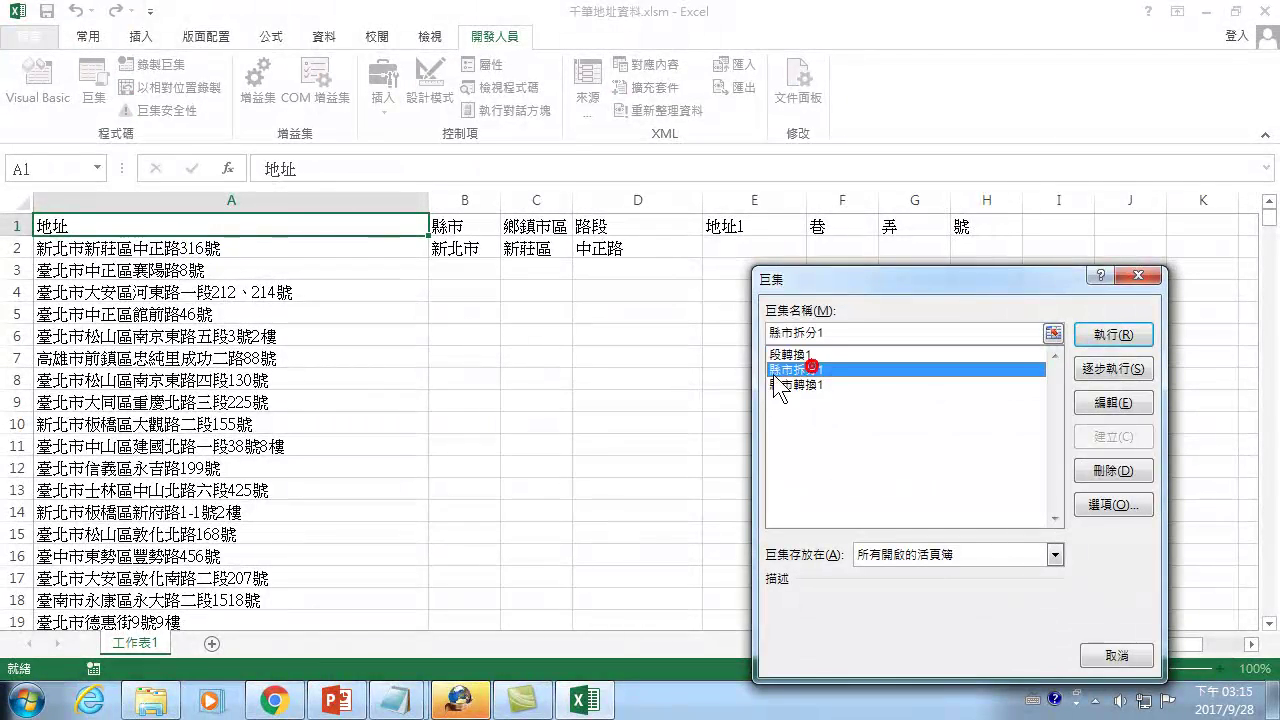
click(1110, 335)
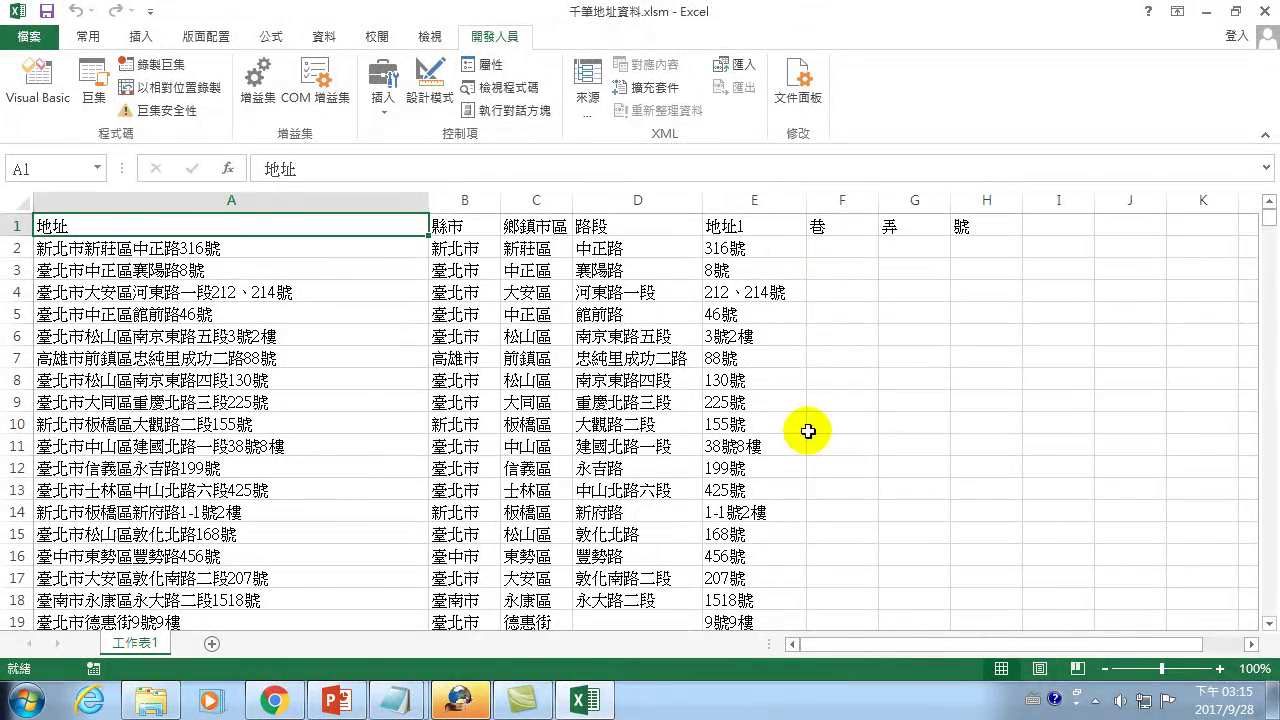
click(840, 329)
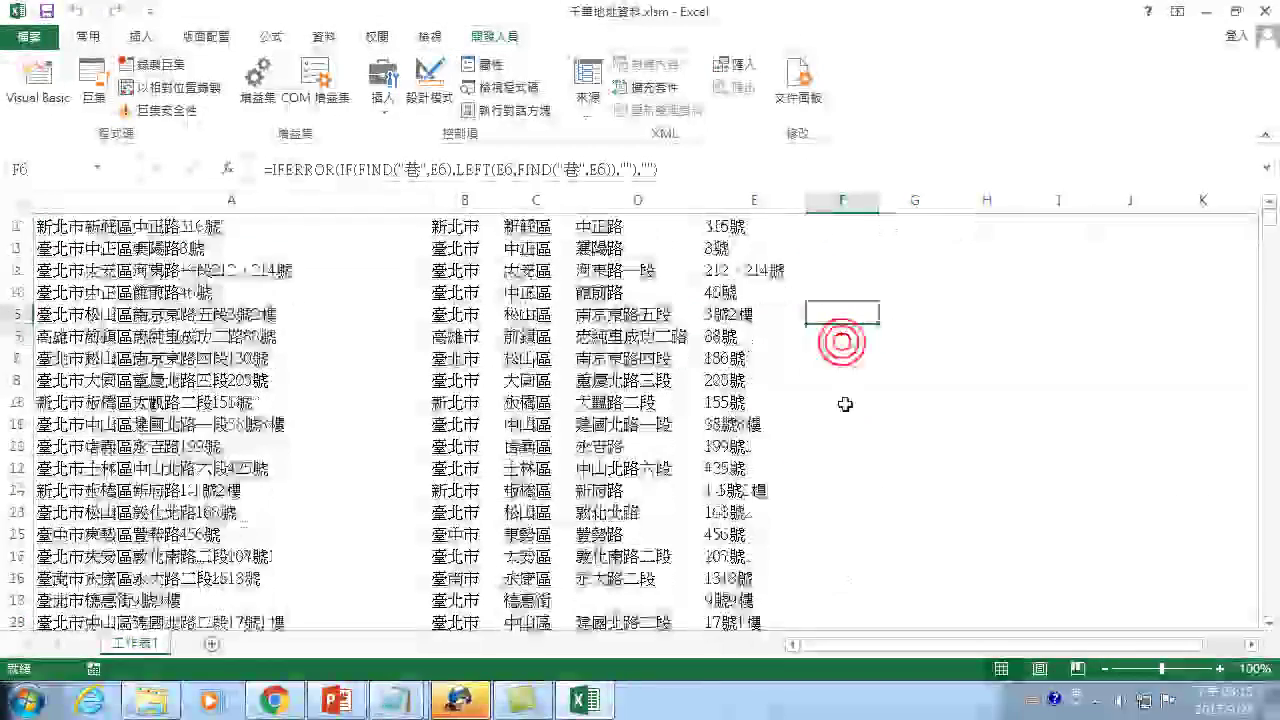
scroll(840, 360, down, 5)
scroll(835, 395, down, 1)
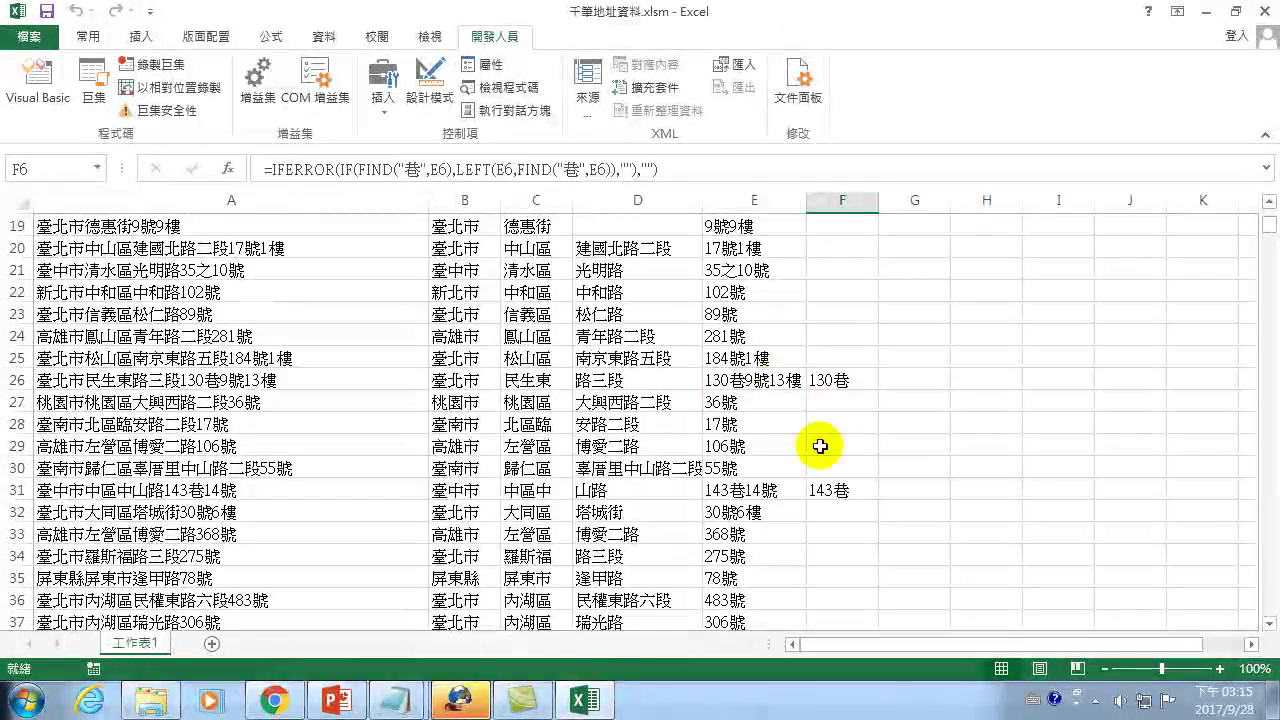
scroll(820, 492, down, 3)
scroll(829, 505, down, 1)
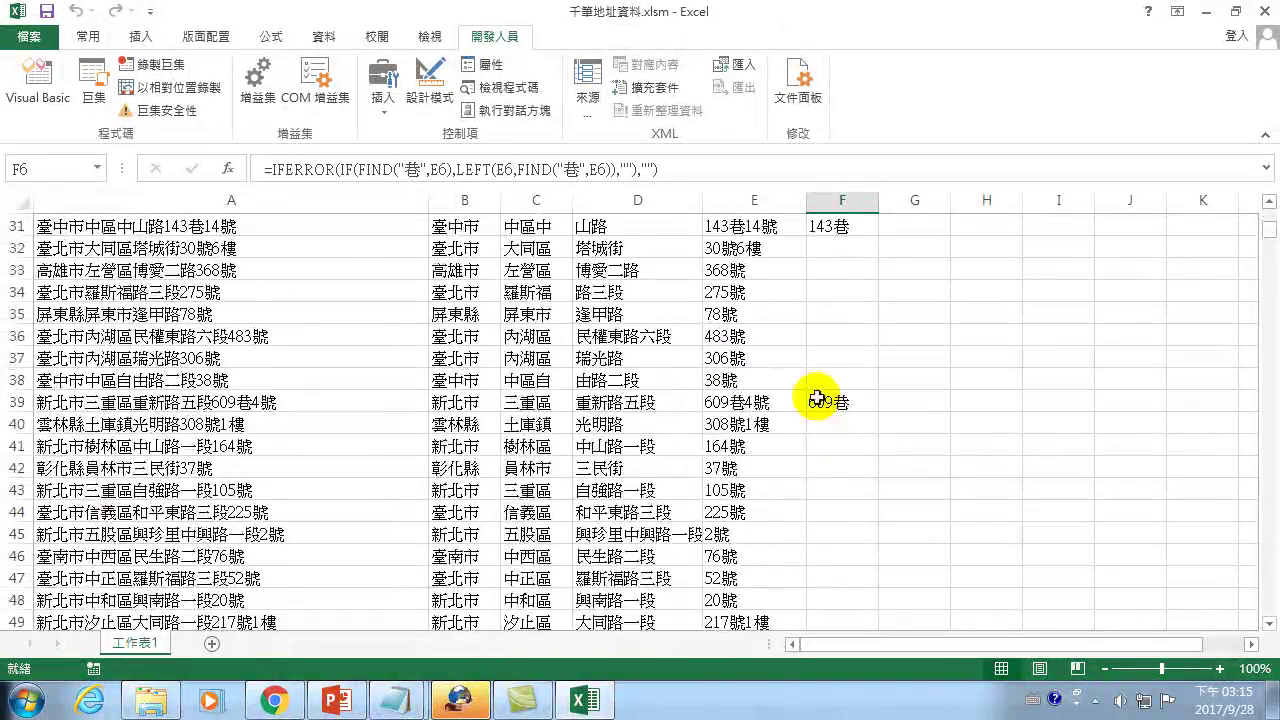
scroll(812, 494, down, 4)
scroll(838, 490, down, 6)
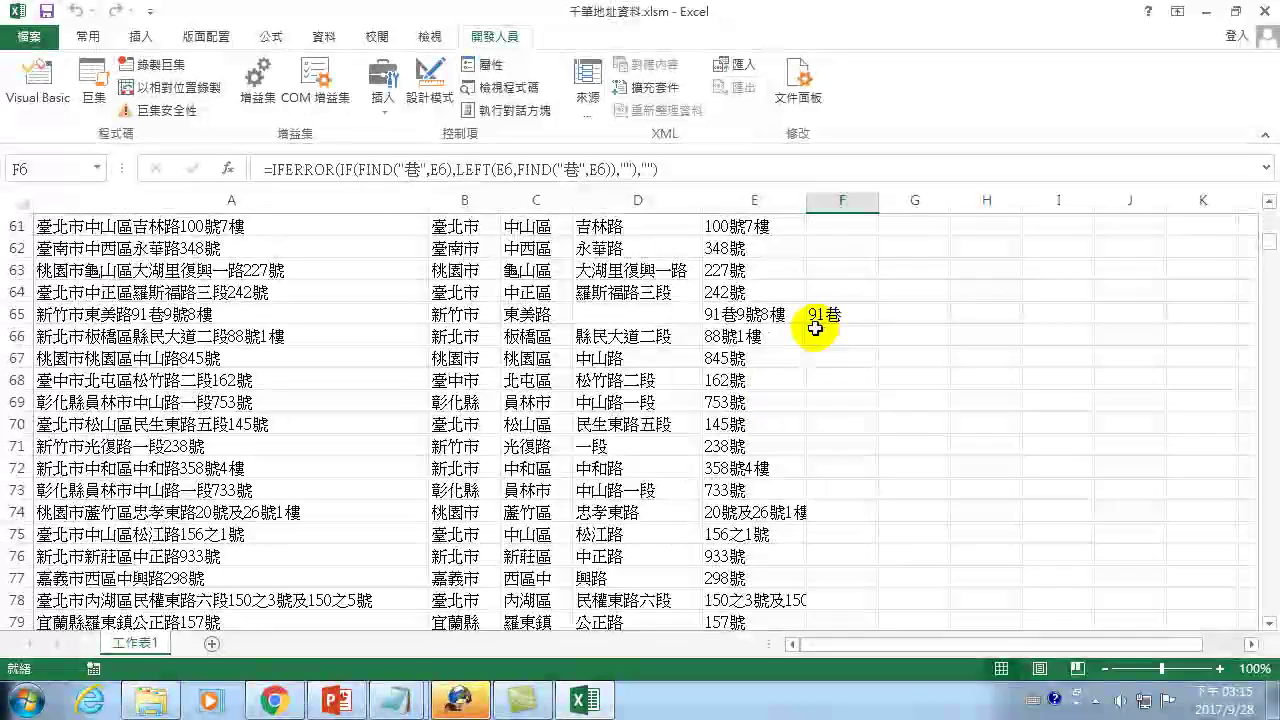
scroll(861, 466, down, 5)
scroll(861, 466, up, 20)
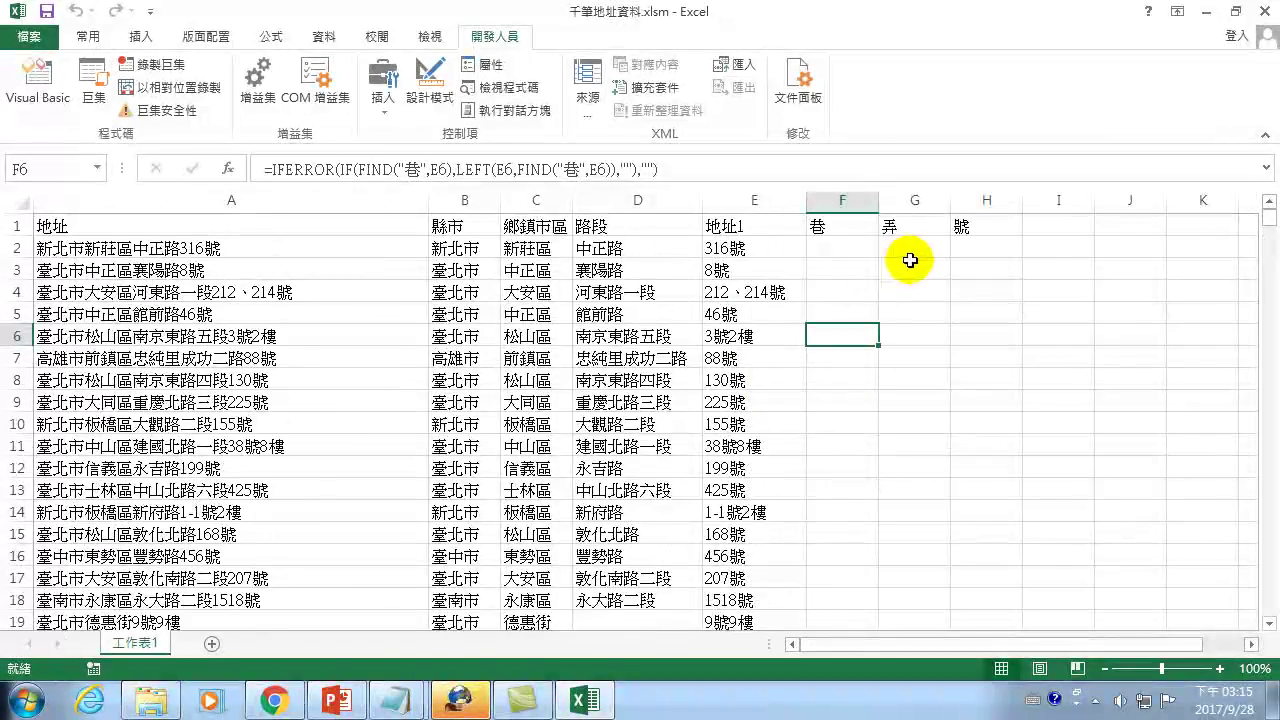
click(917, 247)
click(966, 246)
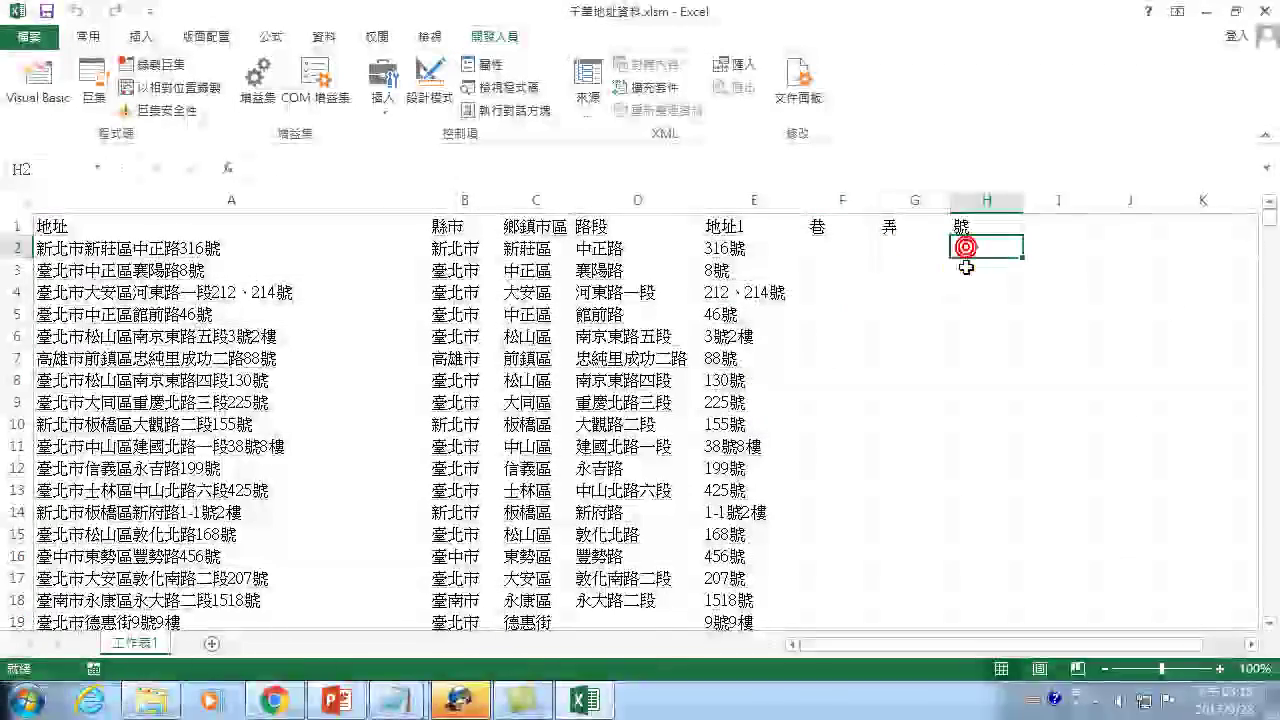